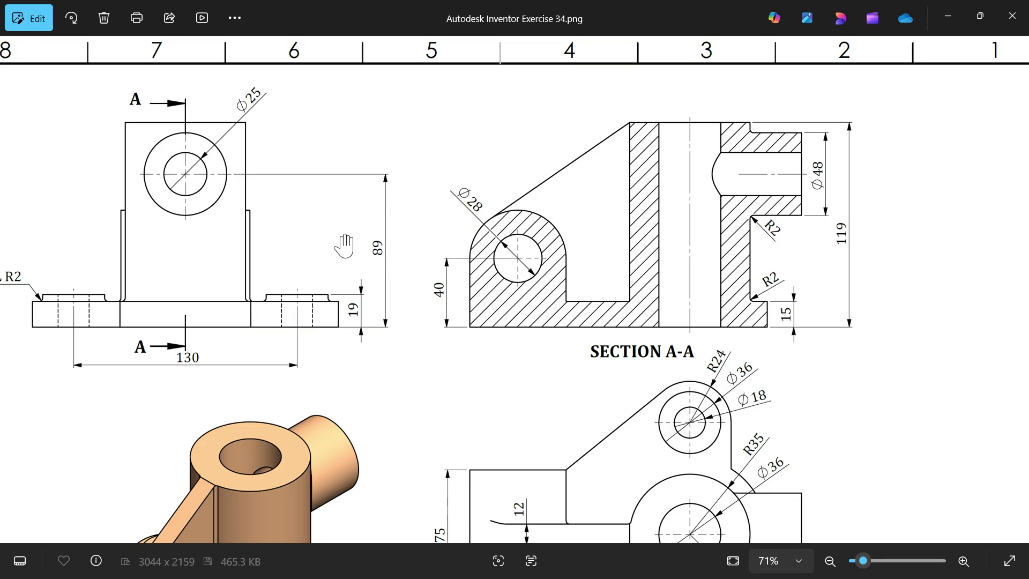
Step: Examine the bracket drawing's front view, section A-A, top view and isometric view, including their dimensions and fillet notes
{"action": "left_click_drag", "start_coordinate": [631, 290], "coordinate": [644, 229]}
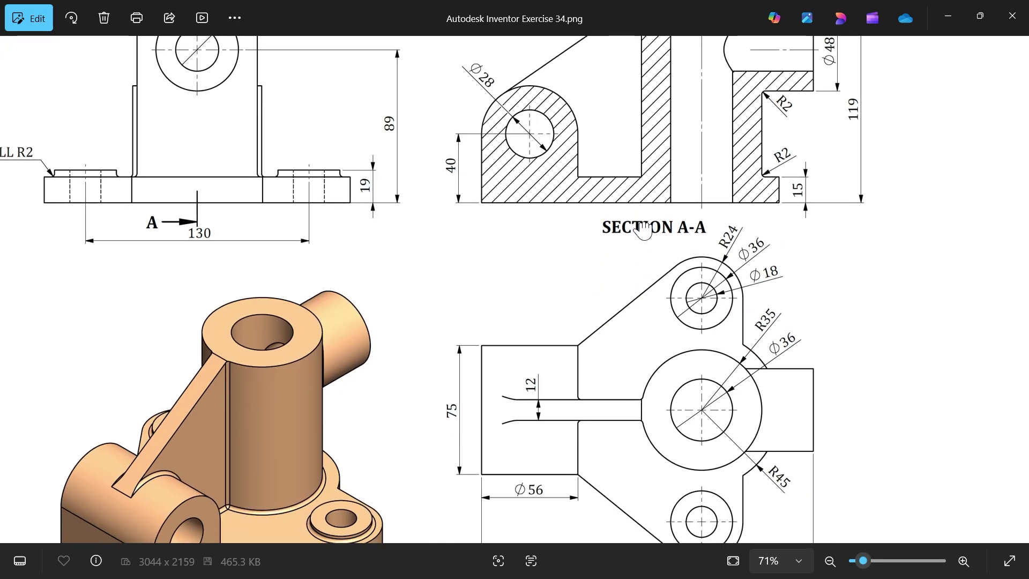
{"action": "left_click_drag", "start_coordinate": [670, 178], "coordinate": [651, 301]}
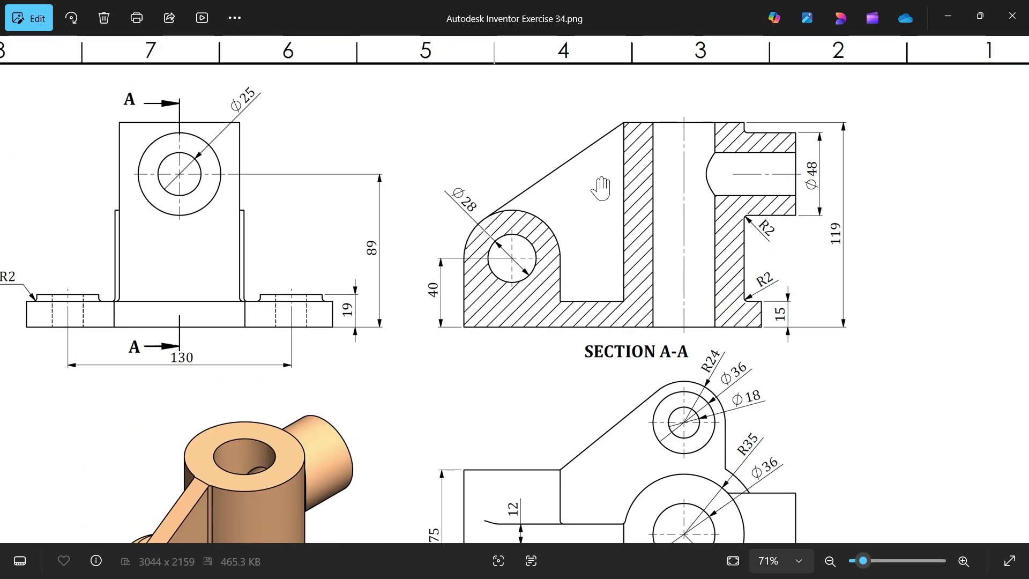
{"action": "mouse_move", "coordinate": [590, 352]}
{"action": "left_mouse_down"}
{"action": "mouse_move", "coordinate": [633, 229]}
{"action": "mouse_move", "coordinate": [629, 172]}
{"action": "left_mouse_up"}
{"action": "left_click_drag", "start_coordinate": [387, 316], "coordinate": [407, 172]}
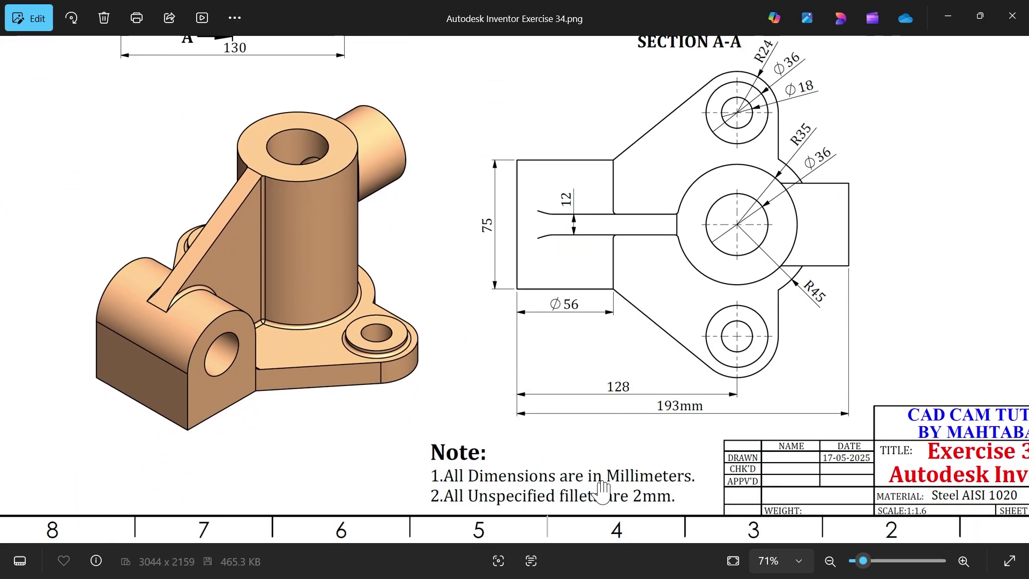
{"action": "left_click_drag", "start_coordinate": [645, 244], "coordinate": [597, 402]}
{"action": "scroll", "coordinate": [593, 345], "scroll_direction": "down", "scroll_amount": 2}
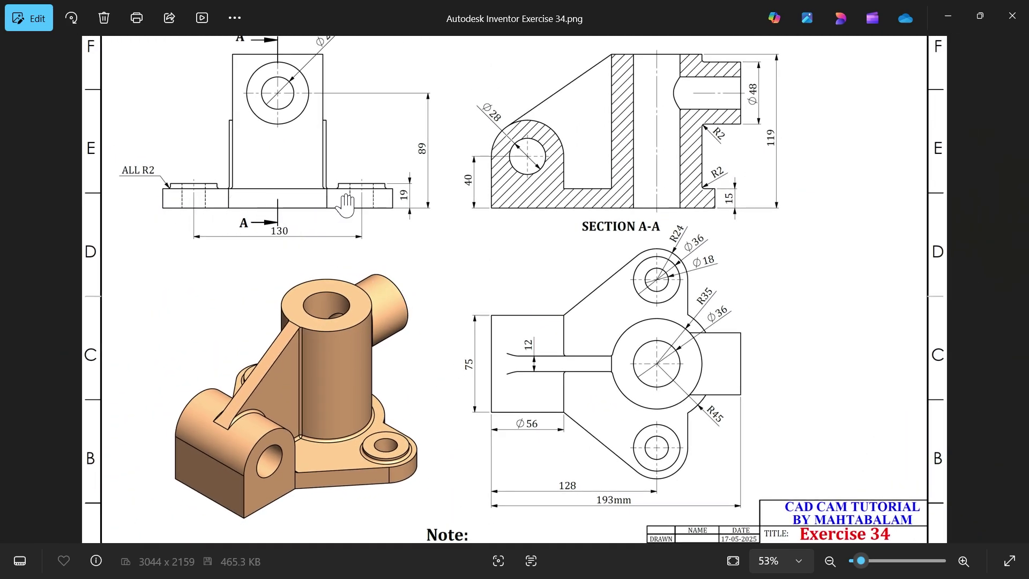
{"action": "scroll", "coordinate": [345, 203], "scroll_direction": "up", "scroll_amount": 1}
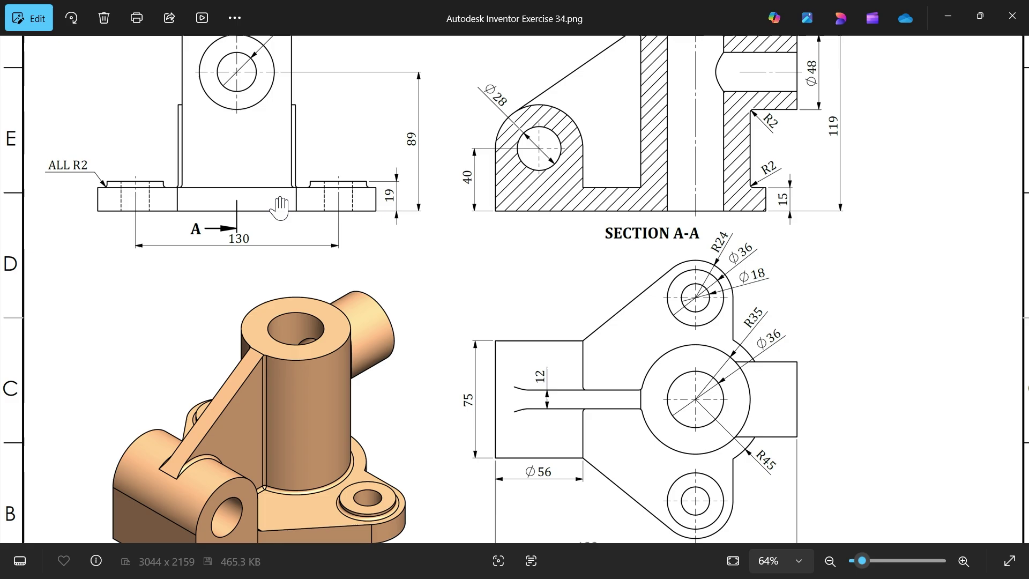
{"action": "scroll", "coordinate": [742, 214], "scroll_direction": "up", "scroll_amount": 2}
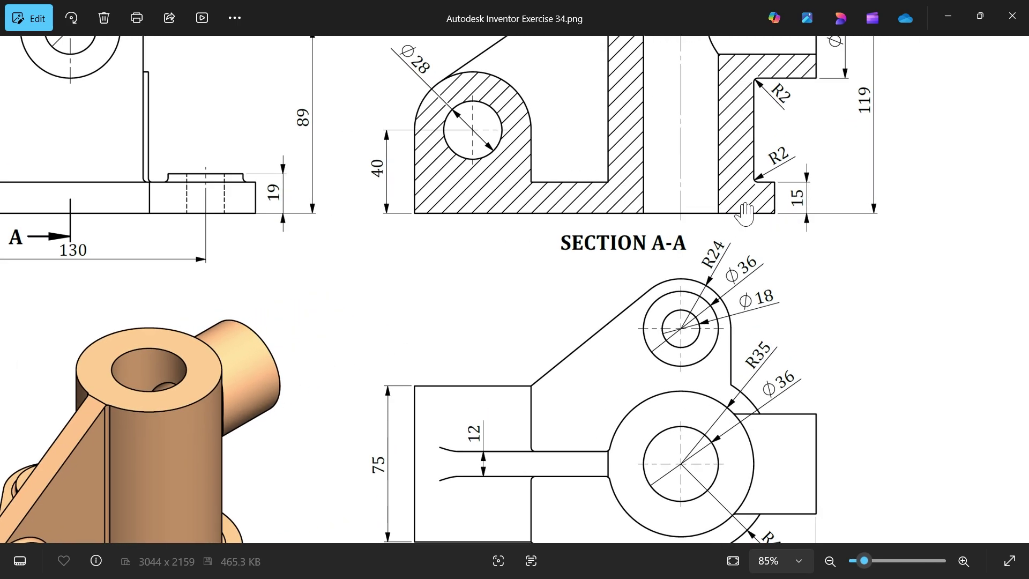
{"action": "scroll", "coordinate": [745, 214], "scroll_direction": "down", "scroll_amount": 3}
{"action": "scroll", "coordinate": [639, 313], "scroll_direction": "up", "scroll_amount": 3}
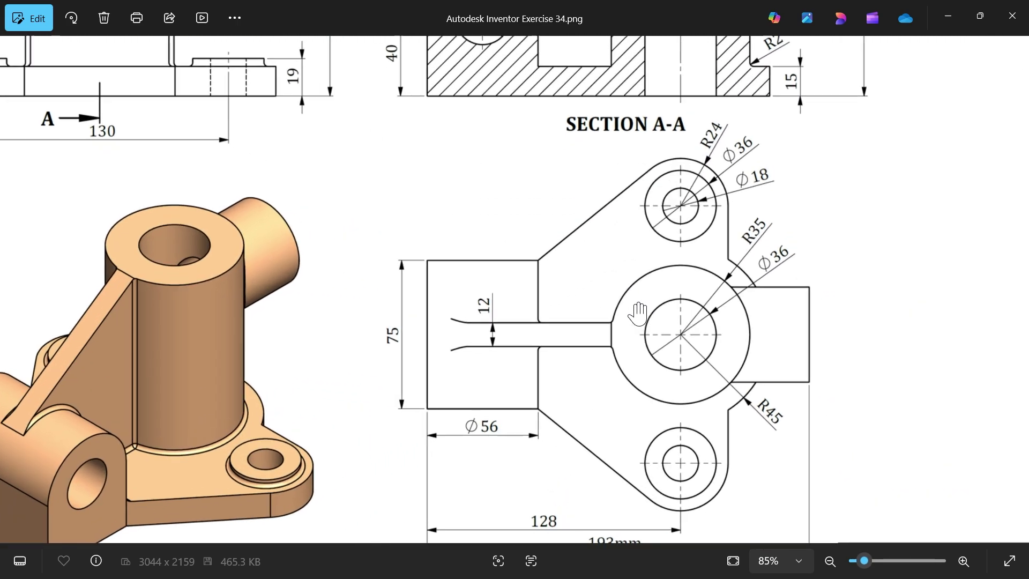
{"action": "left_click_drag", "start_coordinate": [701, 294], "coordinate": [692, 160]}
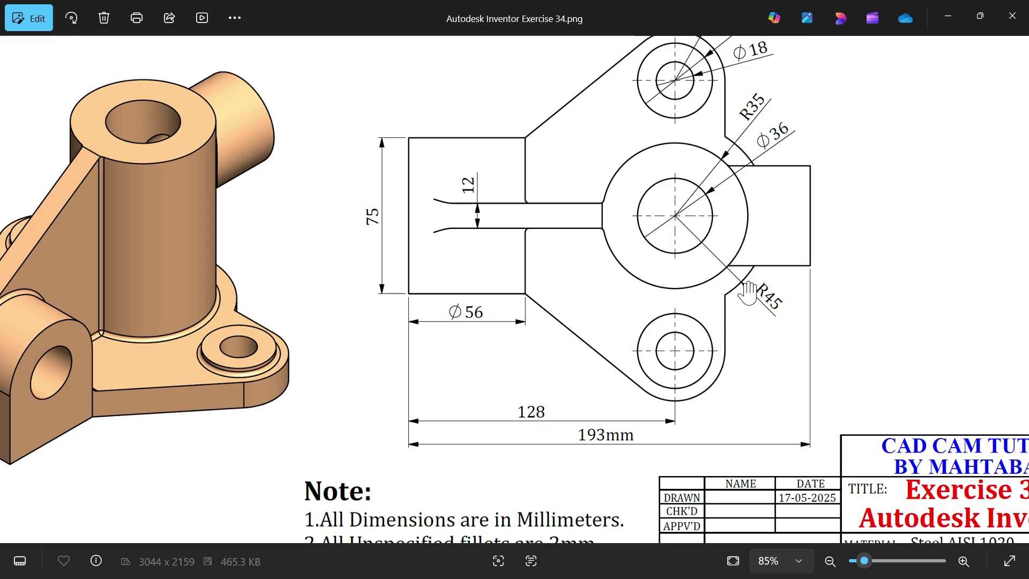
{"action": "scroll", "coordinate": [748, 292], "scroll_direction": "up", "scroll_amount": 3}
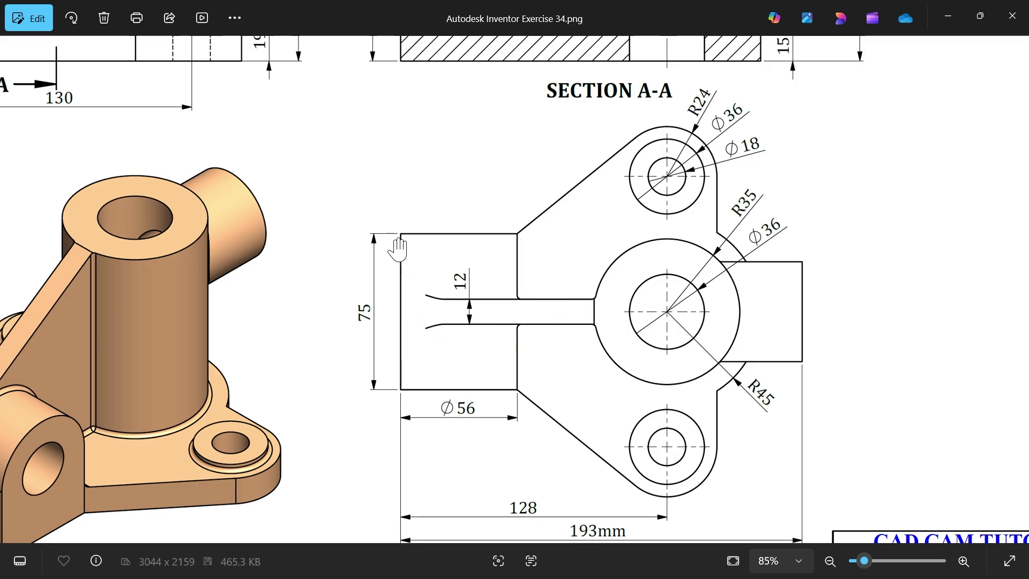
{"action": "scroll", "coordinate": [545, 293], "scroll_direction": "down", "scroll_amount": 1}
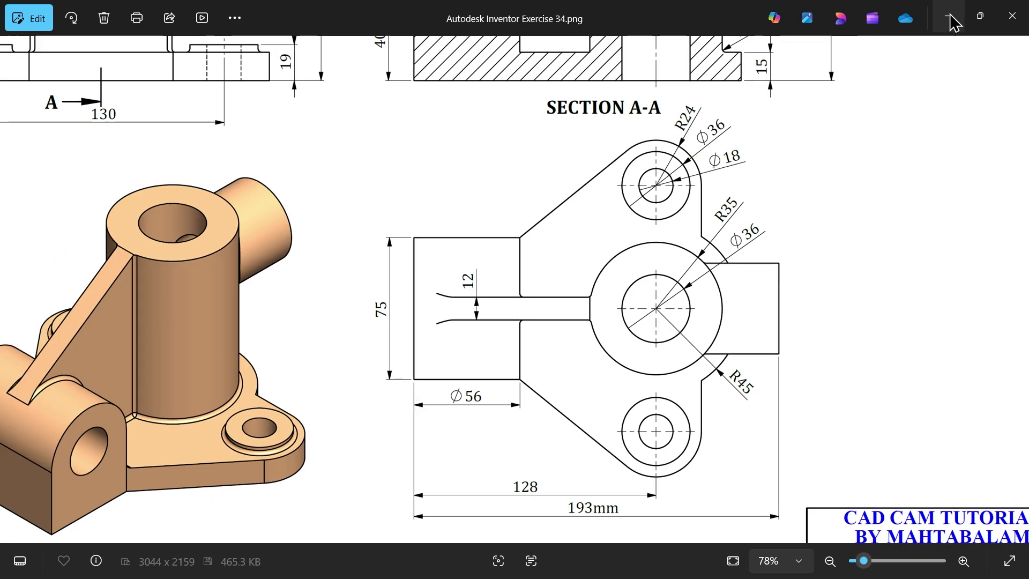
{"action": "mouse_move", "coordinate": [274, 206]}
{"action": "left_mouse_down"}
{"action": "mouse_move", "coordinate": [443, 295]}
{"action": "mouse_move", "coordinate": [460, 323]}
{"action": "left_mouse_up"}
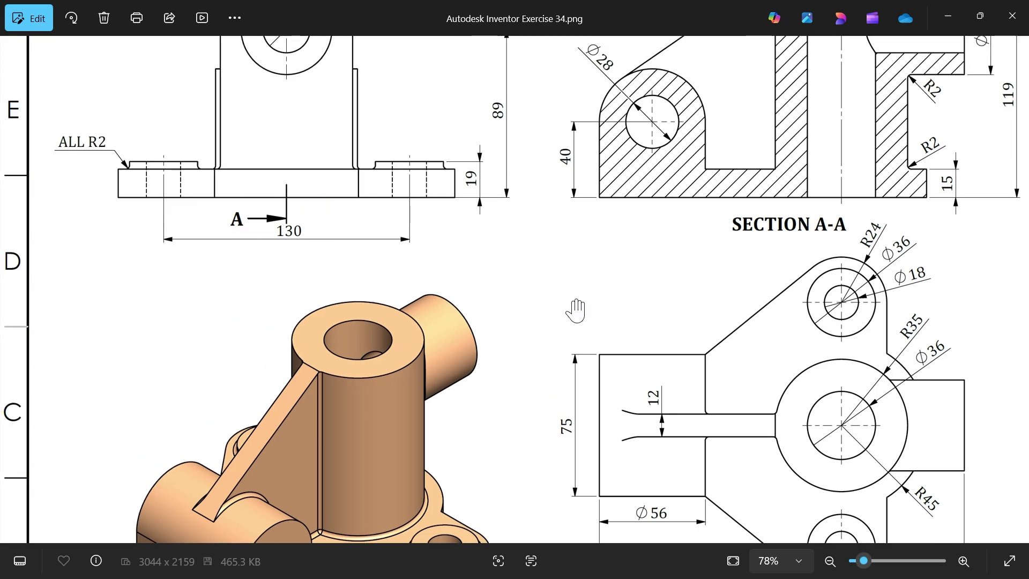
{"action": "left_click_drag", "start_coordinate": [577, 310], "coordinate": [427, 172]}
Step: Switch to Autodesk Inventor and create a new part from the metric Standard (mm).ipt template
{"action": "left_click", "coordinate": [948, 17]}
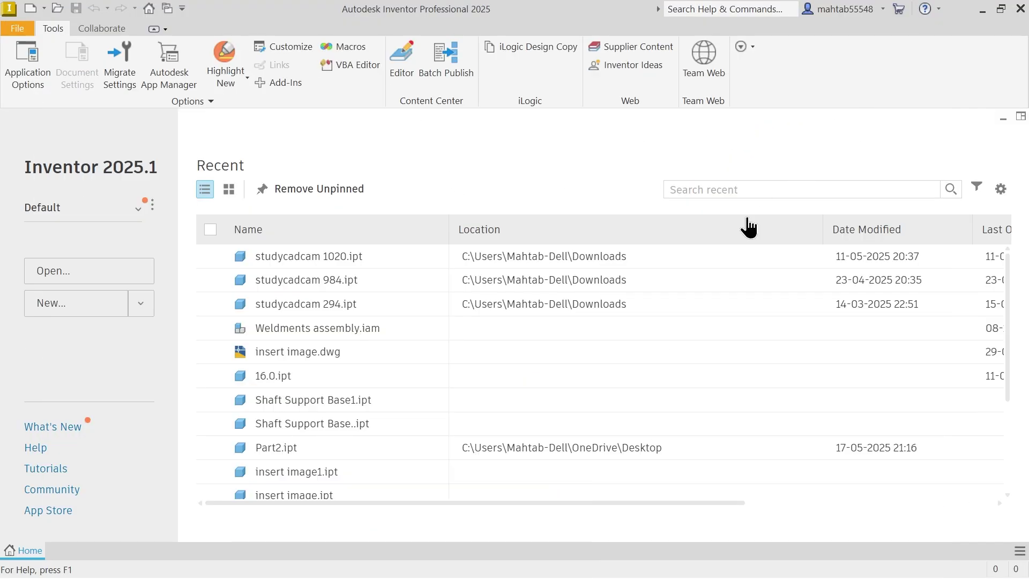
{"action": "left_click", "coordinate": [53, 304]}
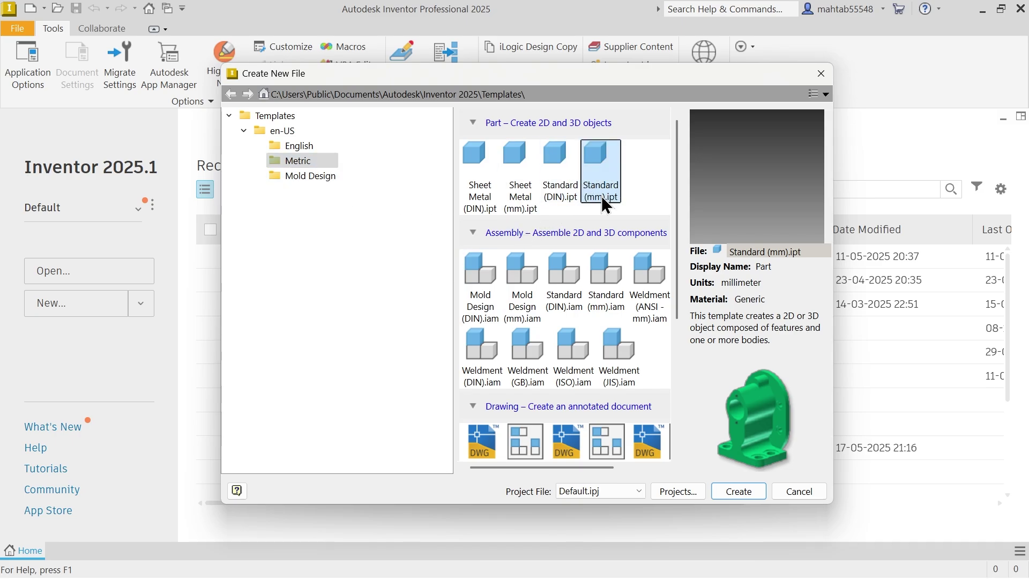
{"action": "left_click", "coordinate": [737, 506]}
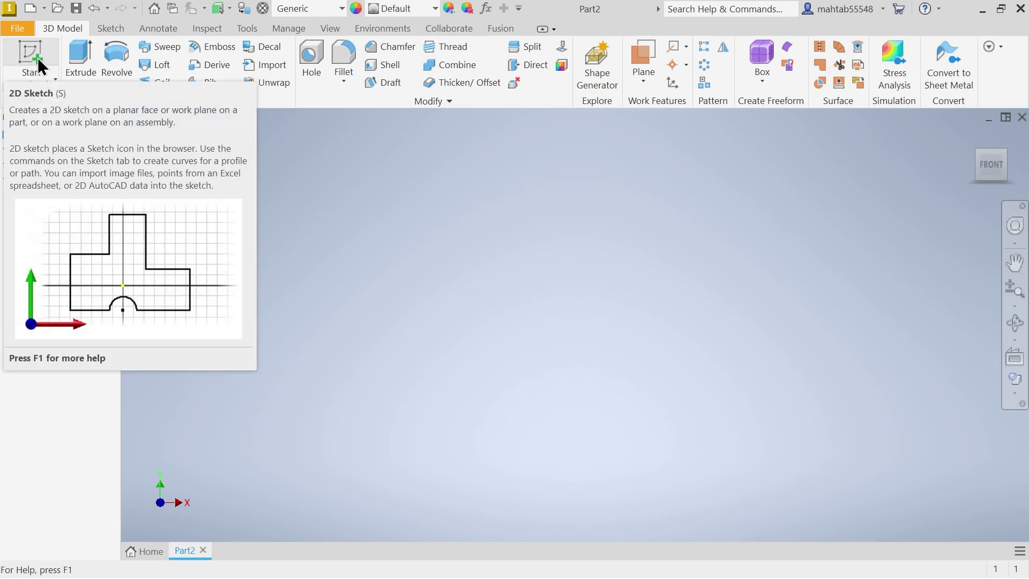
Step: Start a 2D sketch on the horizontal XZ origin plane
{"action": "key", "text": "s"}
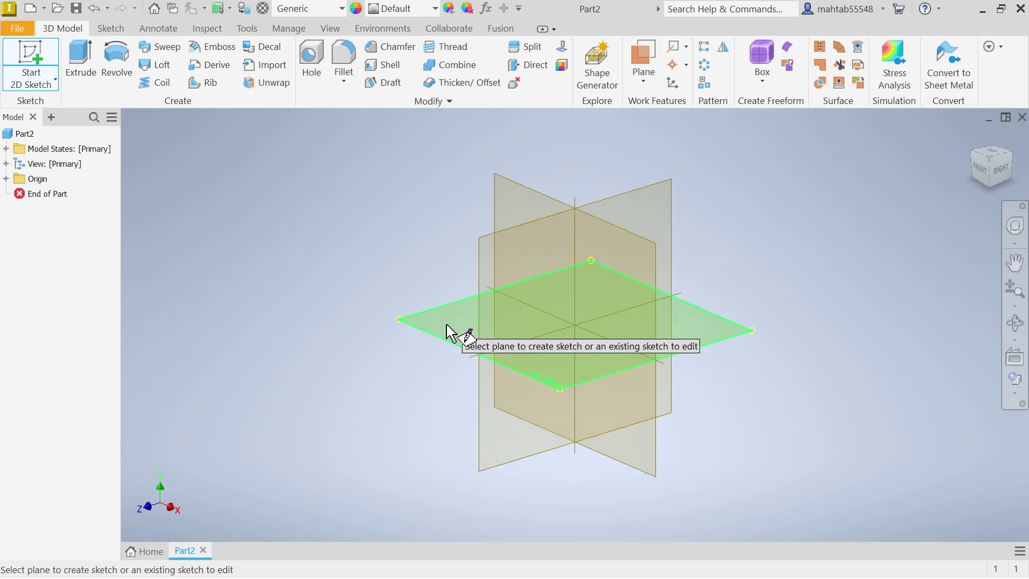
{"action": "left_click", "coordinate": [973, 138]}
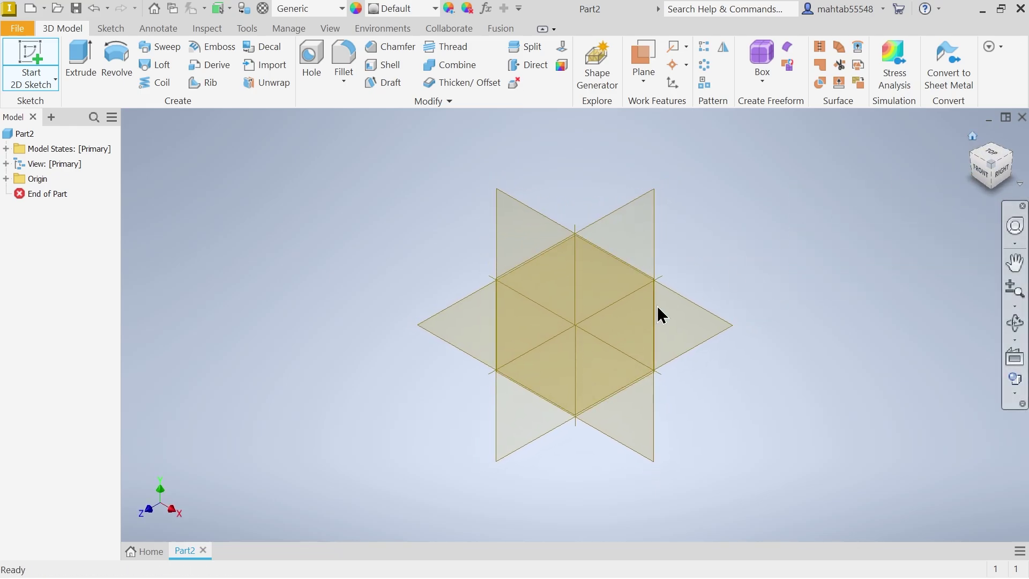
{"action": "left_click", "coordinate": [460, 332]}
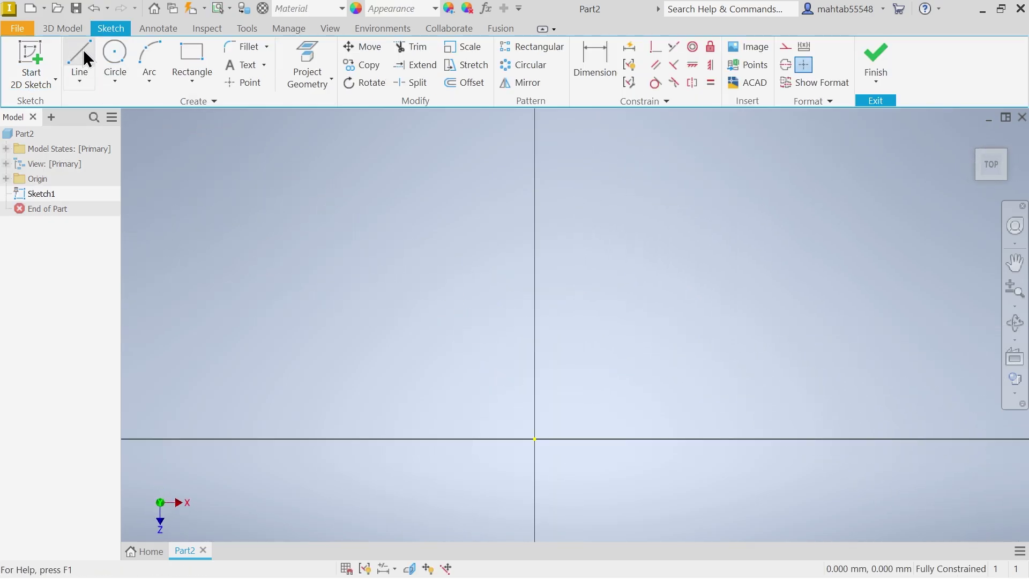
Step: Sketch a slanted line that starts on the horizontal axis about 71 mm left of the origin and leans outward going up
{"action": "left_click", "coordinate": [84, 52]}
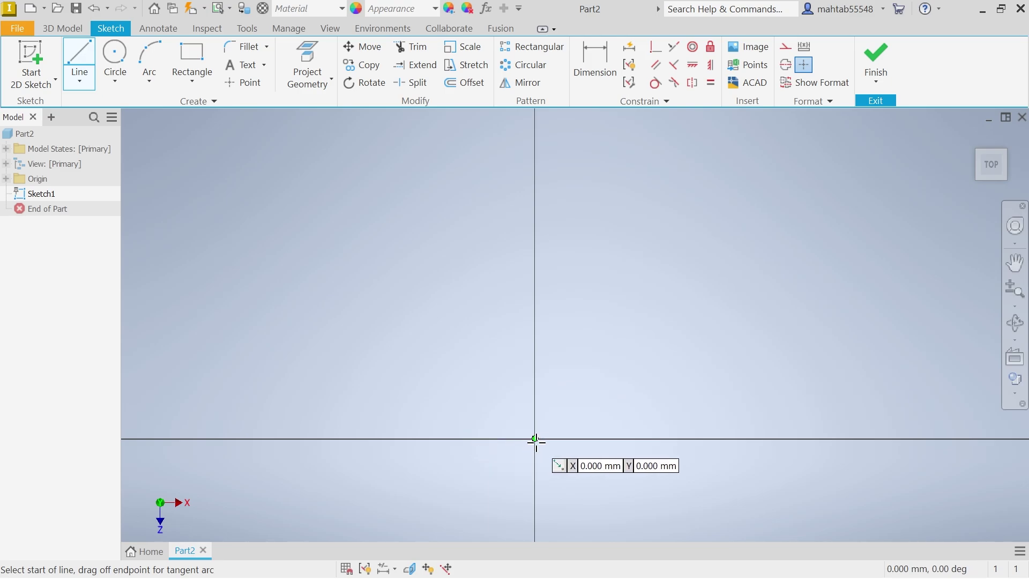
{"action": "left_click", "coordinate": [461, 440]}
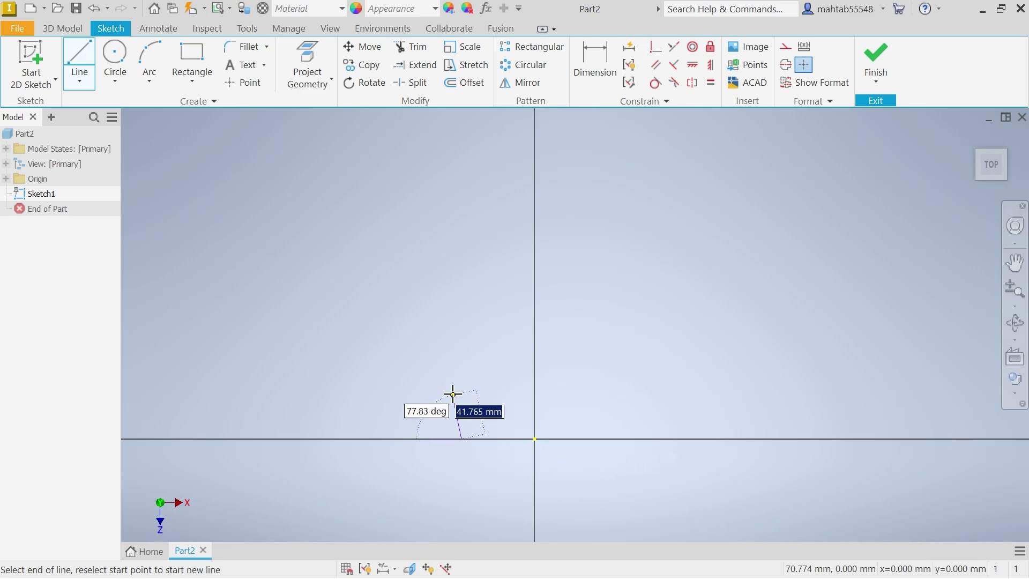
{"action": "left_click", "coordinate": [428, 346]}
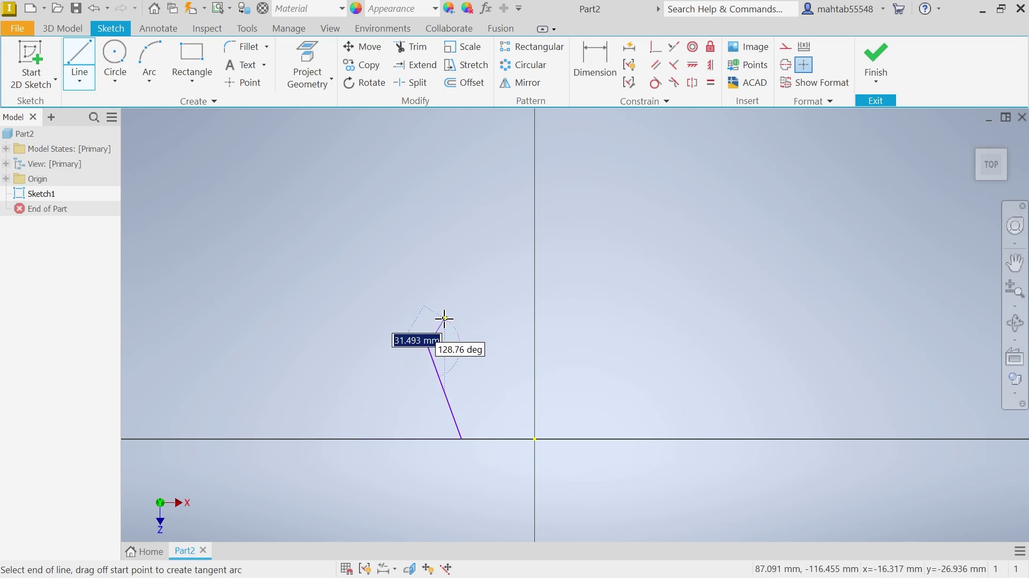
{"action": "key", "text": "Escape"}
Step: Add a tangent arc of about 40 mm radius from the slanted line's upper end, curving up toward the vertical axis
{"action": "left_click", "coordinate": [154, 83]}
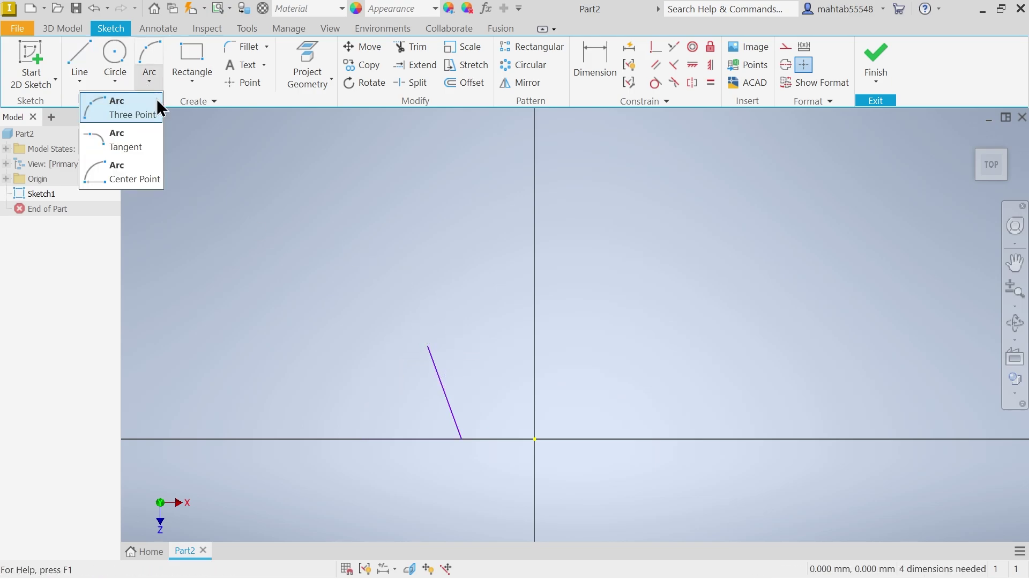
{"action": "left_click", "coordinate": [130, 150]}
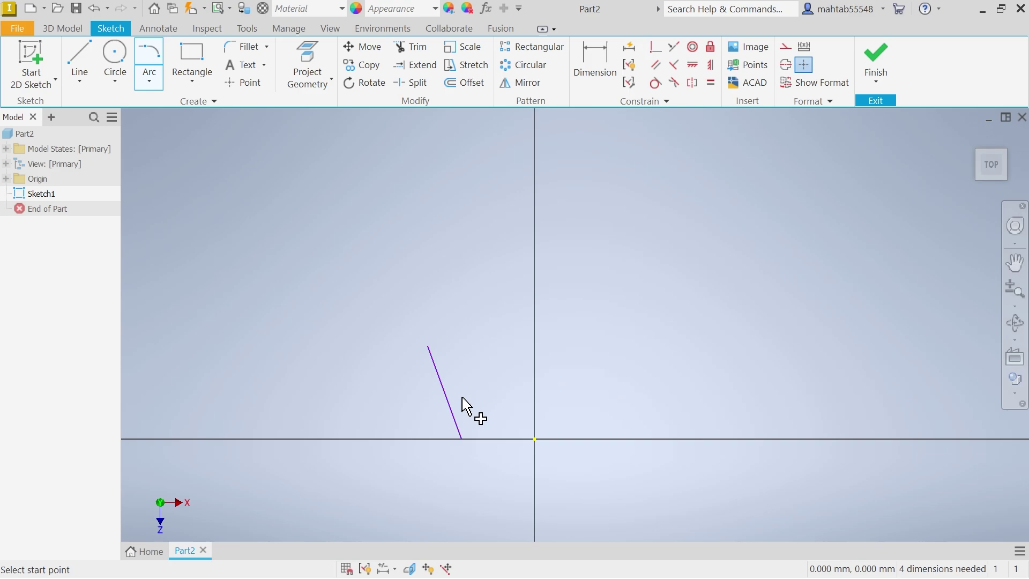
{"action": "scroll", "coordinate": [466, 408], "scroll_direction": "down", "scroll_amount": 3}
{"action": "left_click", "coordinate": [394, 295]}
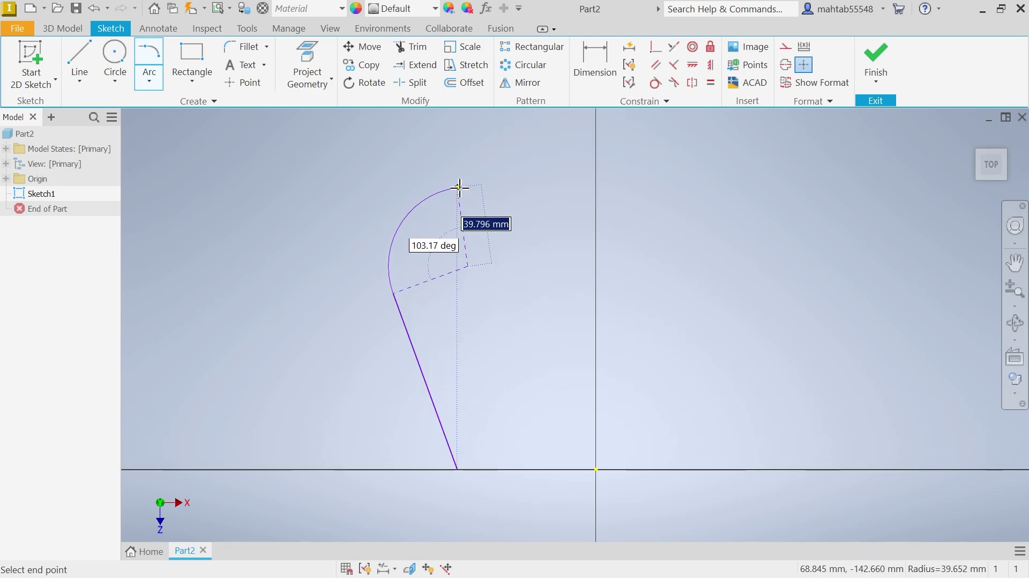
{"action": "left_click", "coordinate": [466, 187]}
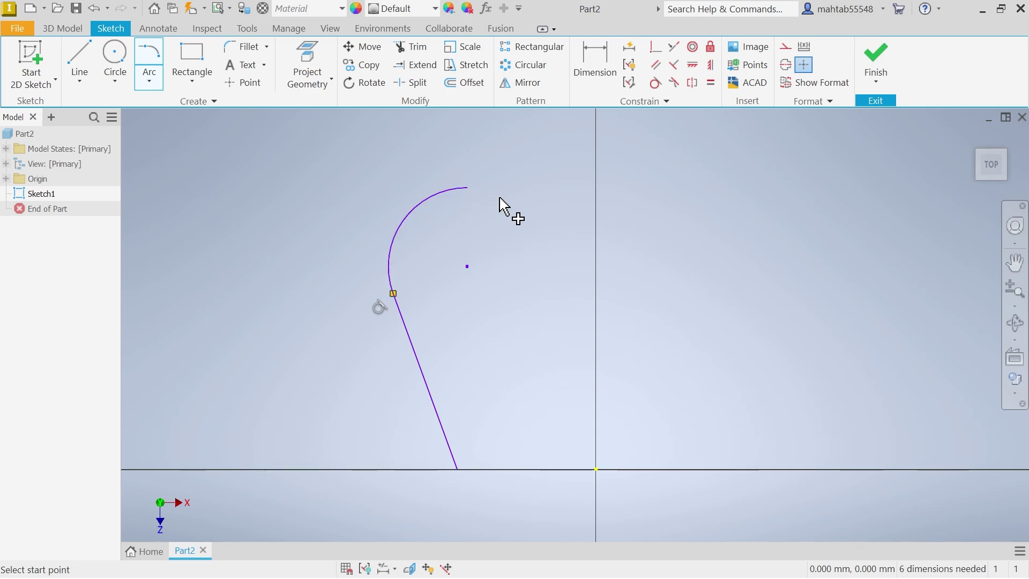
{"action": "key", "text": "Escape"}
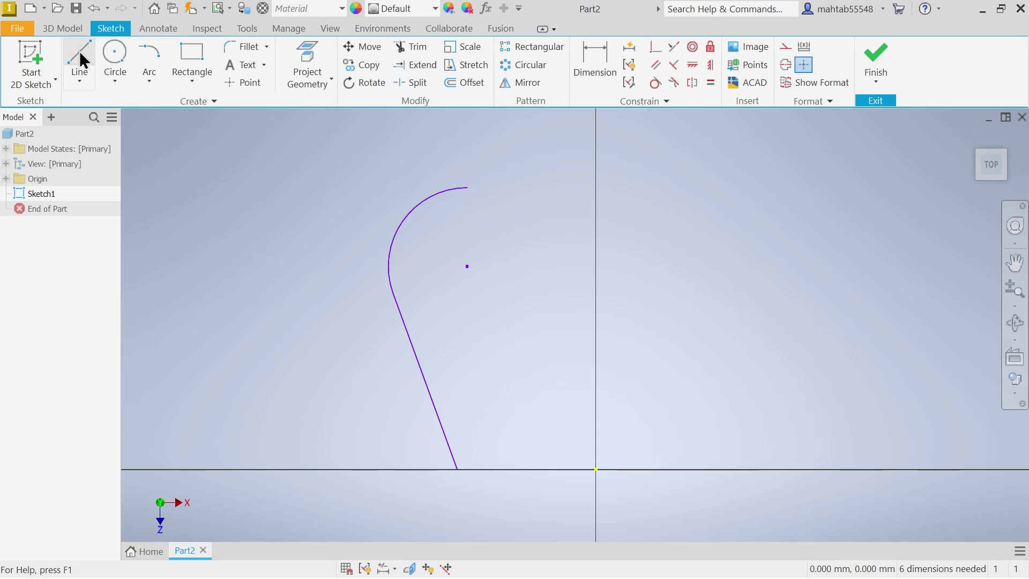
{"action": "left_click", "coordinate": [79, 51]}
{"action": "left_click", "coordinate": [466, 187]}
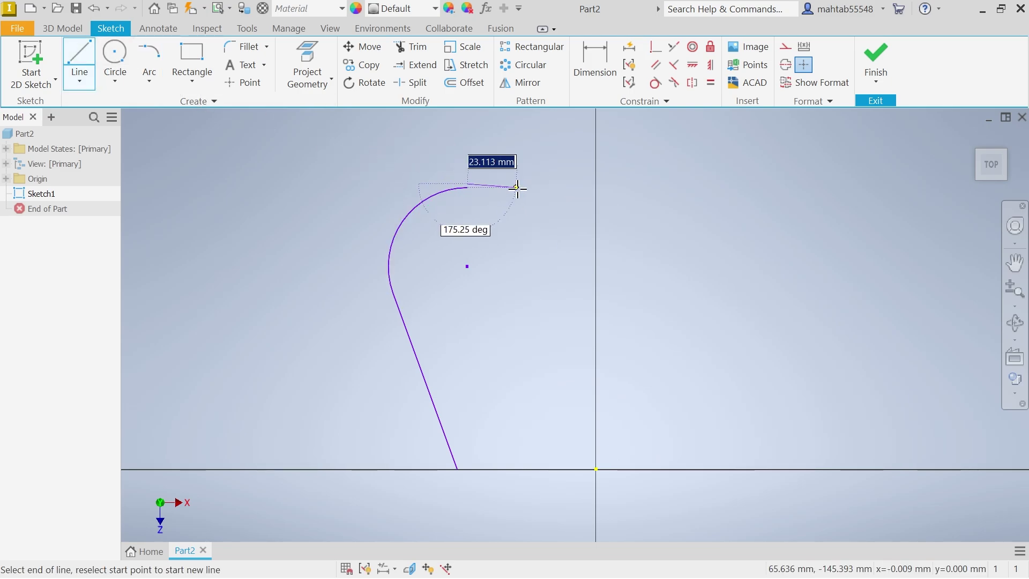
{"action": "key", "text": "Escape"}
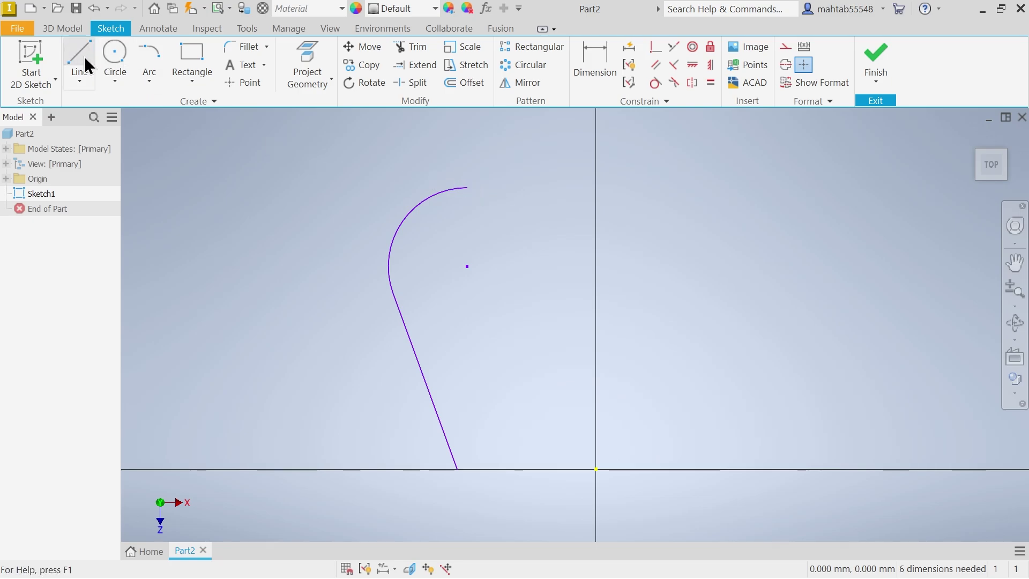
Step: Sketch a short horizontal line from the arc's upper end toward the vertical axis
{"action": "left_click", "coordinate": [84, 59]}
{"action": "left_click", "coordinate": [466, 187]}
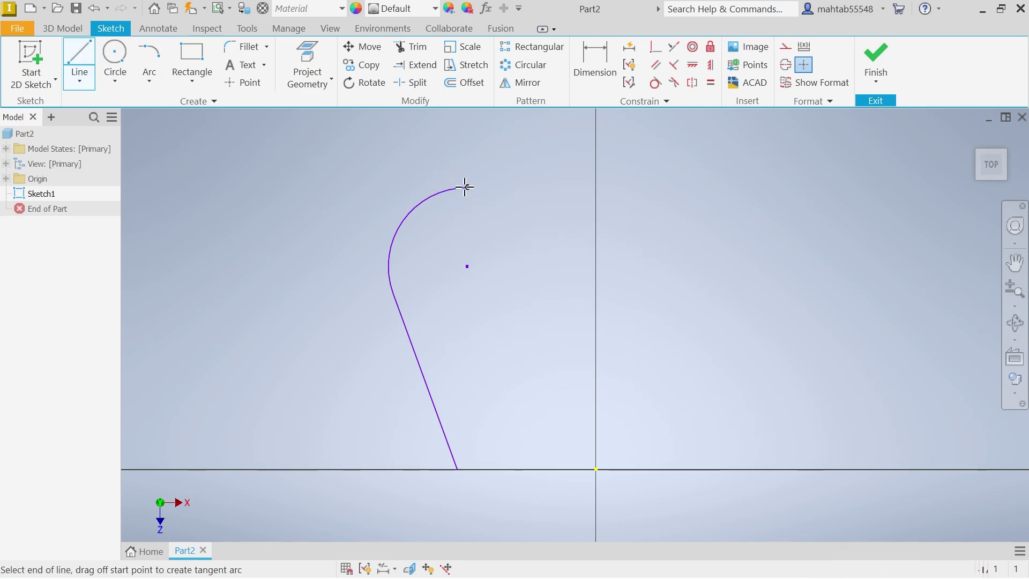
{"action": "left_click", "coordinate": [523, 187]}
{"action": "key", "text": "Escape"}
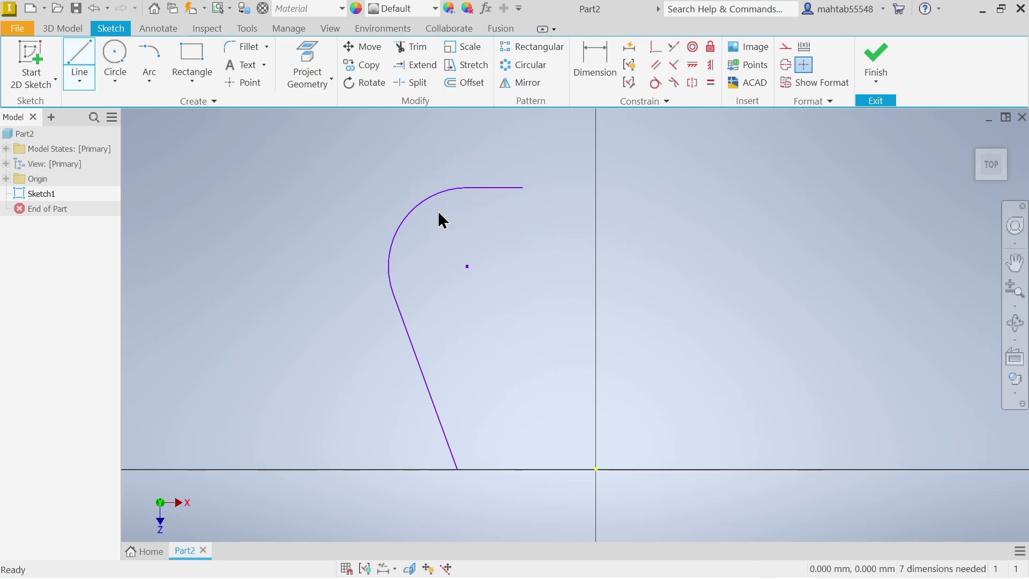
Step: Sketch a vertical line about 57 mm long upward from the origin and convert it to a centerline
{"action": "left_click", "coordinate": [80, 58]}
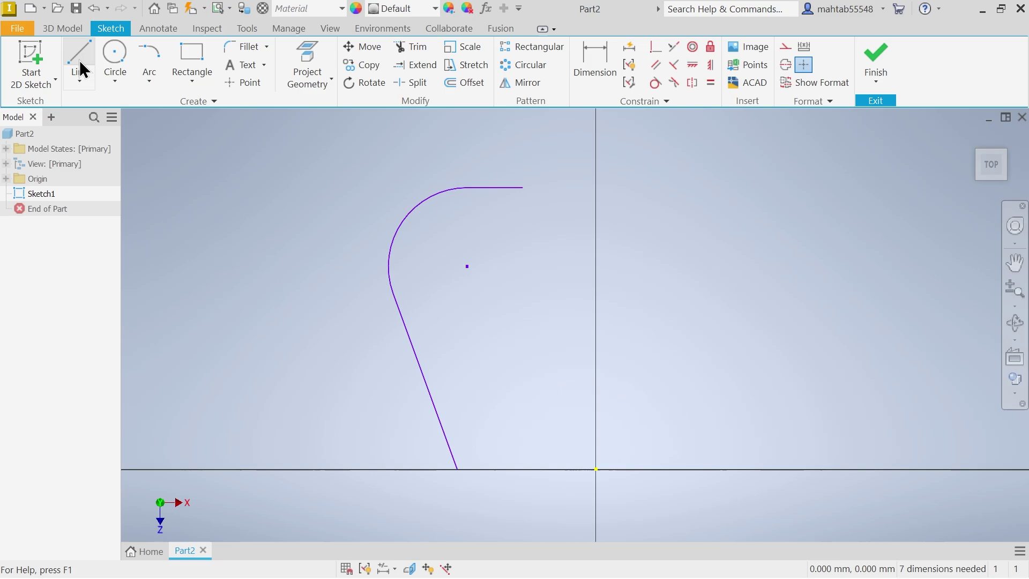
{"action": "left_click", "coordinate": [596, 470]}
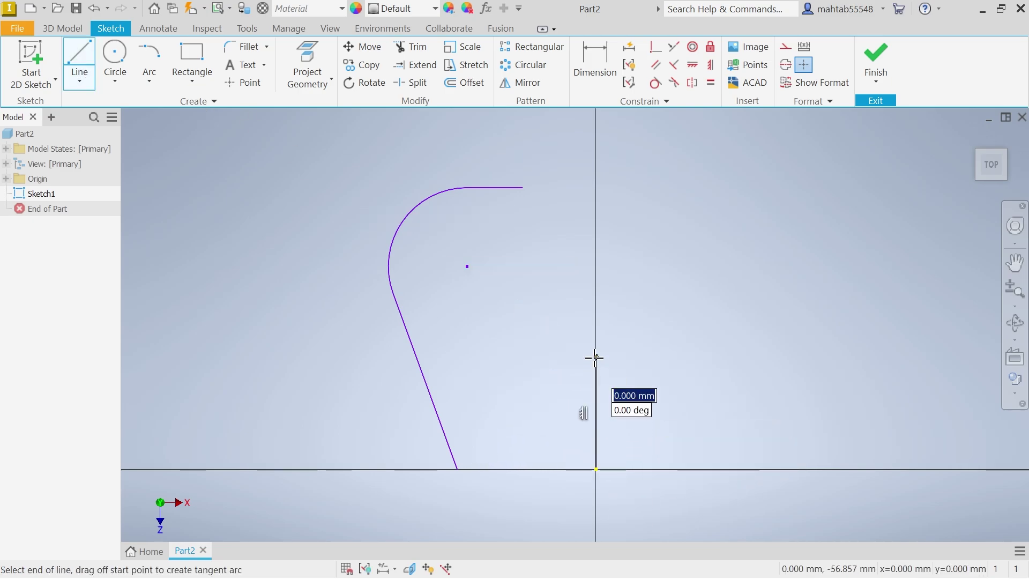
{"action": "left_click", "coordinate": [595, 357]}
{"action": "key", "text": "Escape"}
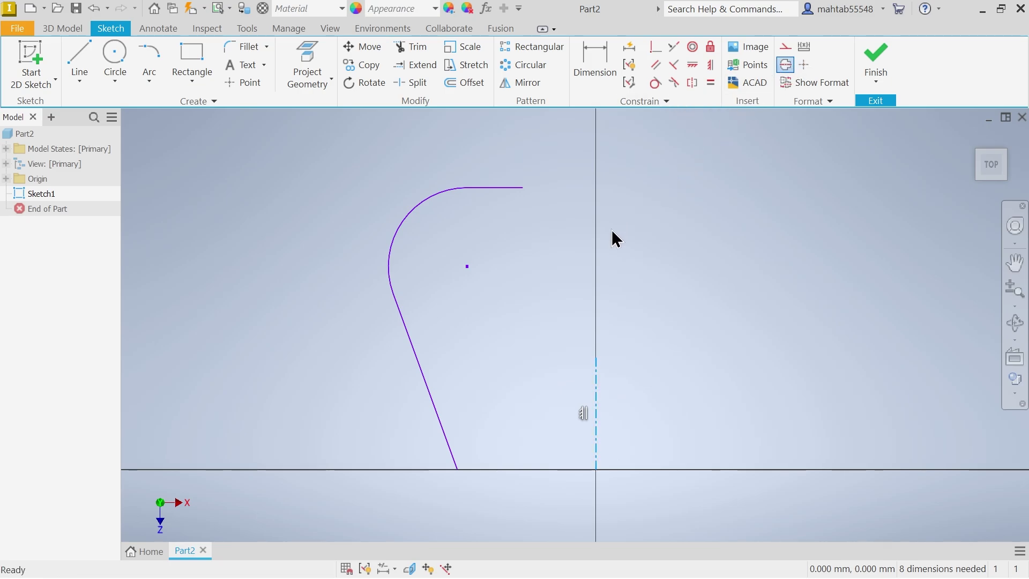
{"action": "left_click", "coordinate": [523, 270]}
Step: Mirror the horizontal line, the arc and the slanted line across the vertical centerline
{"action": "left_click", "coordinate": [535, 86]}
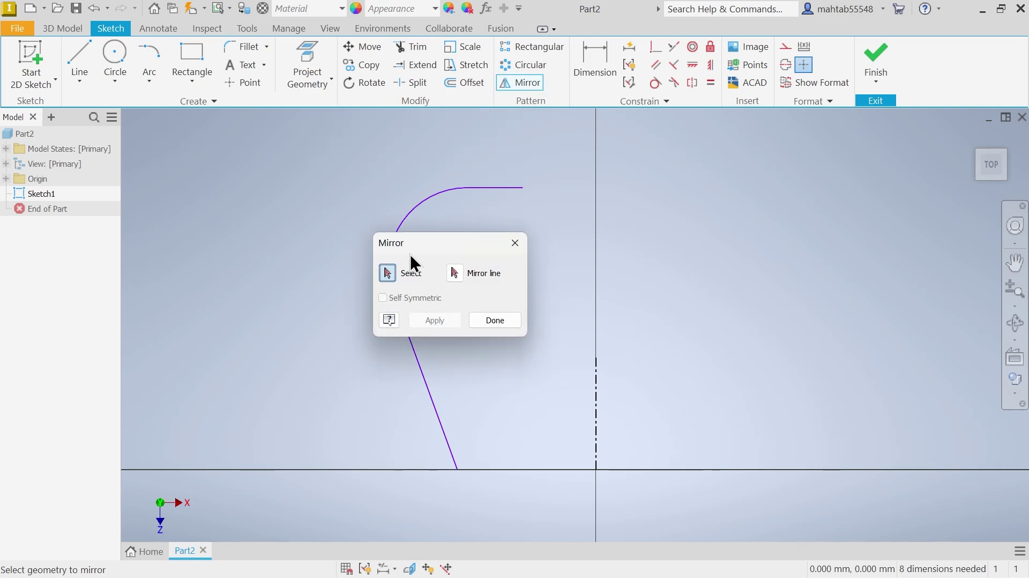
{"action": "left_click_drag", "start_coordinate": [410, 254], "coordinate": [222, 177]}
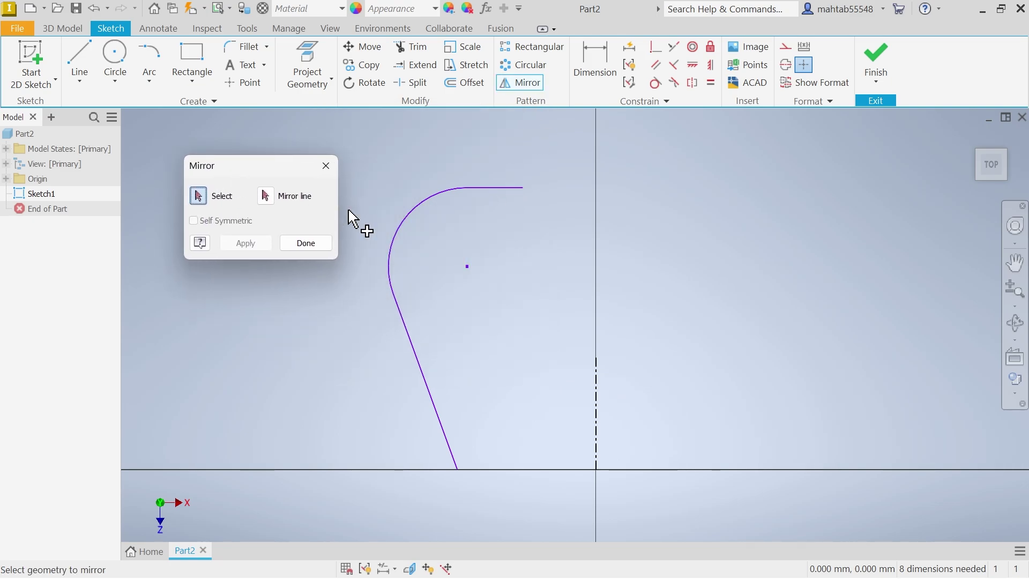
{"action": "left_click", "coordinate": [475, 189]}
{"action": "left_click", "coordinate": [452, 193]}
{"action": "left_click", "coordinate": [413, 354]}
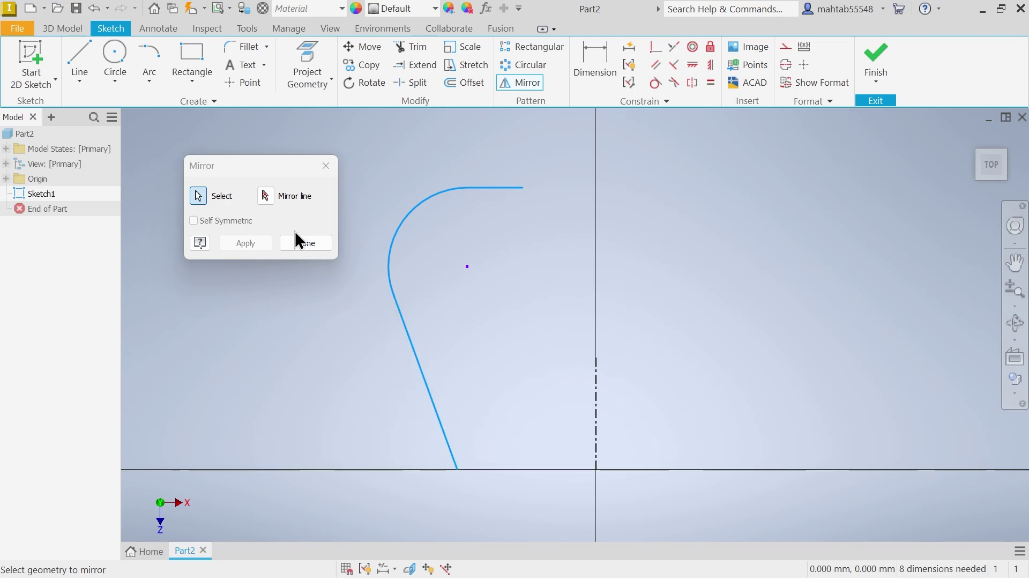
{"action": "left_click", "coordinate": [266, 196]}
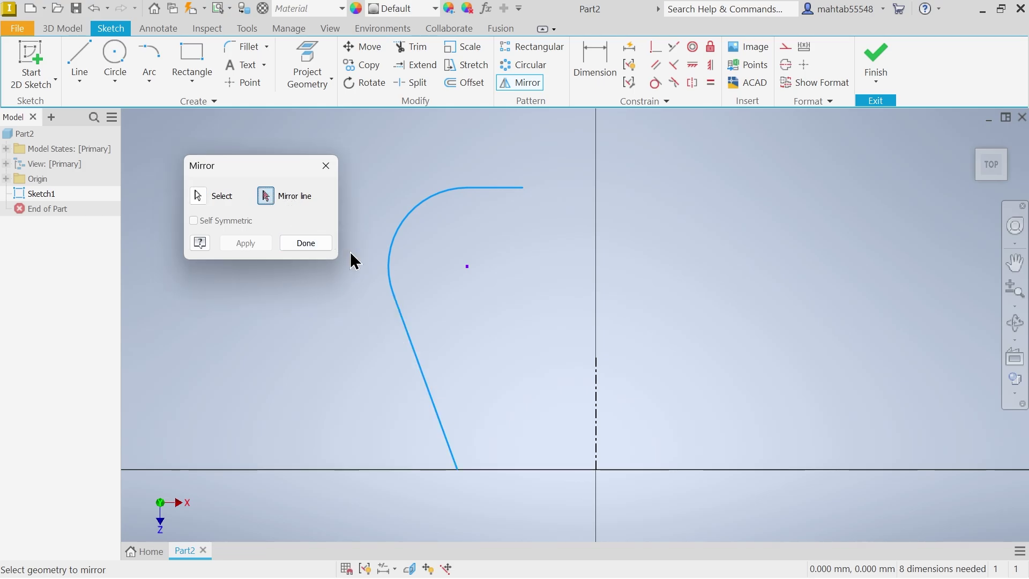
{"action": "left_click", "coordinate": [597, 405]}
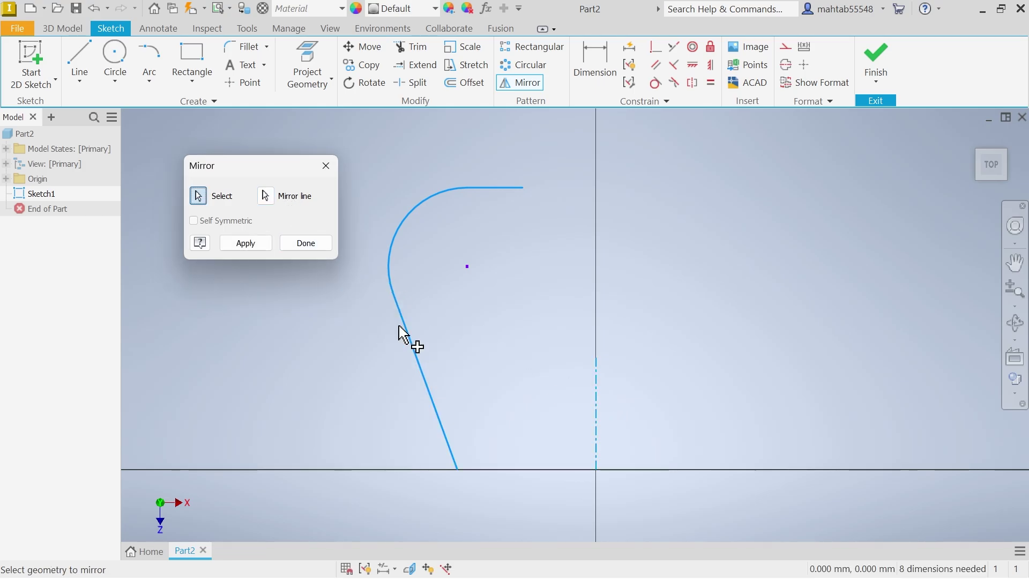
{"action": "left_click", "coordinate": [259, 247]}
{"action": "left_click", "coordinate": [318, 248]}
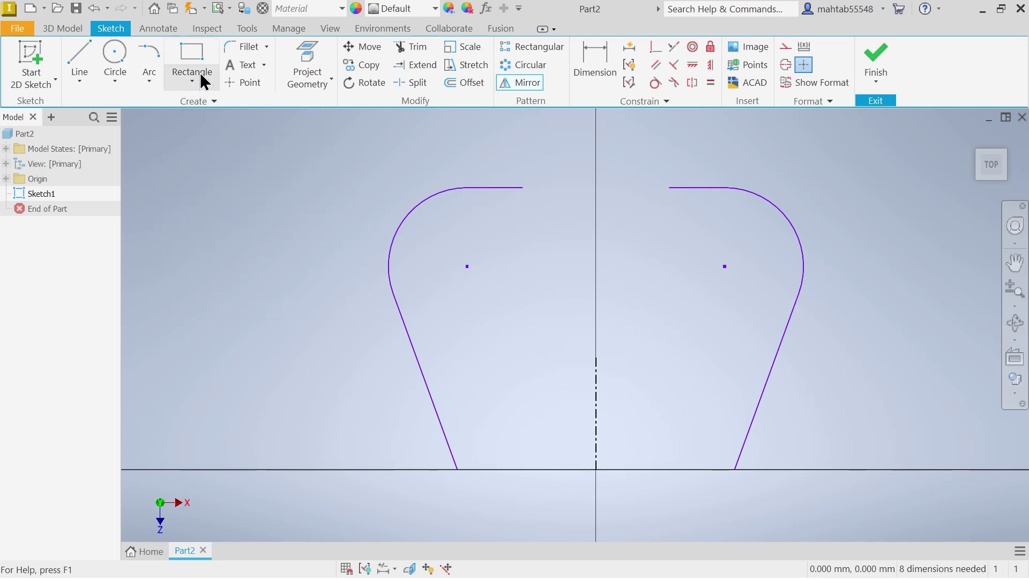
Step: Join the inner ends of the two upper horizontal lines with a three-point arc bulging upward
{"action": "left_click", "coordinate": [150, 85]}
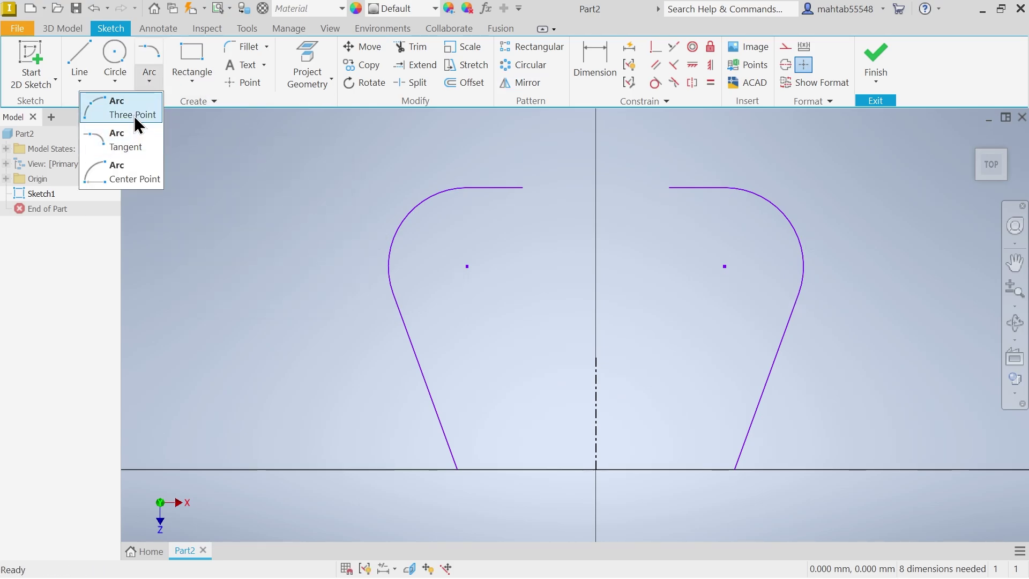
{"action": "left_click", "coordinate": [135, 117]}
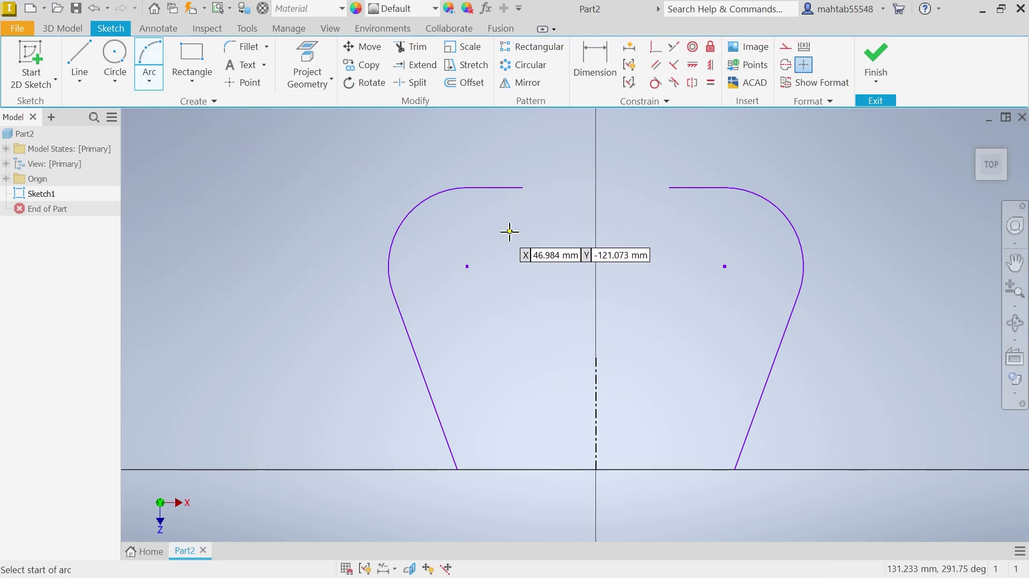
{"action": "left_click", "coordinate": [524, 187]}
{"action": "left_click", "coordinate": [670, 188]}
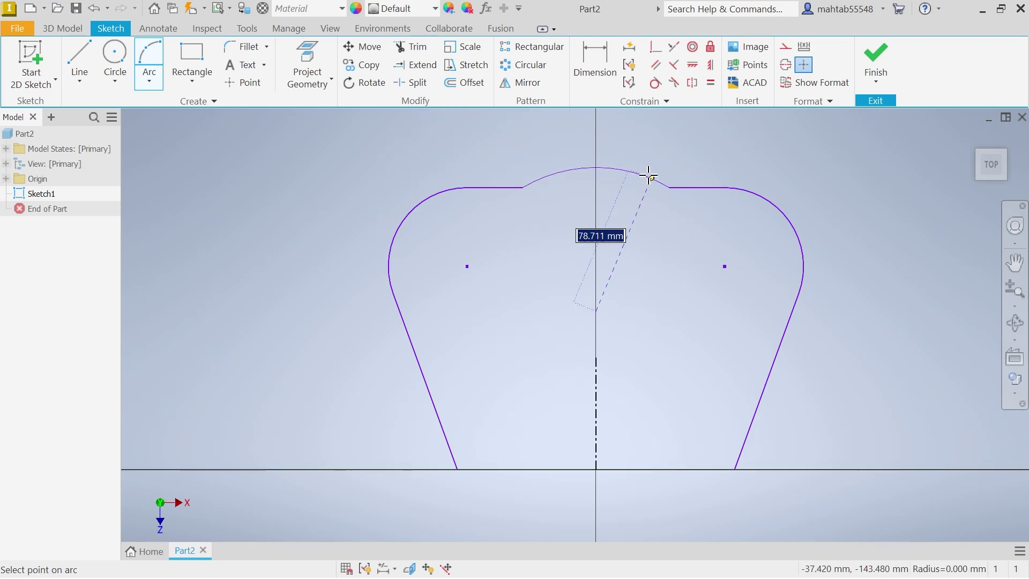
{"action": "left_click", "coordinate": [636, 160]}
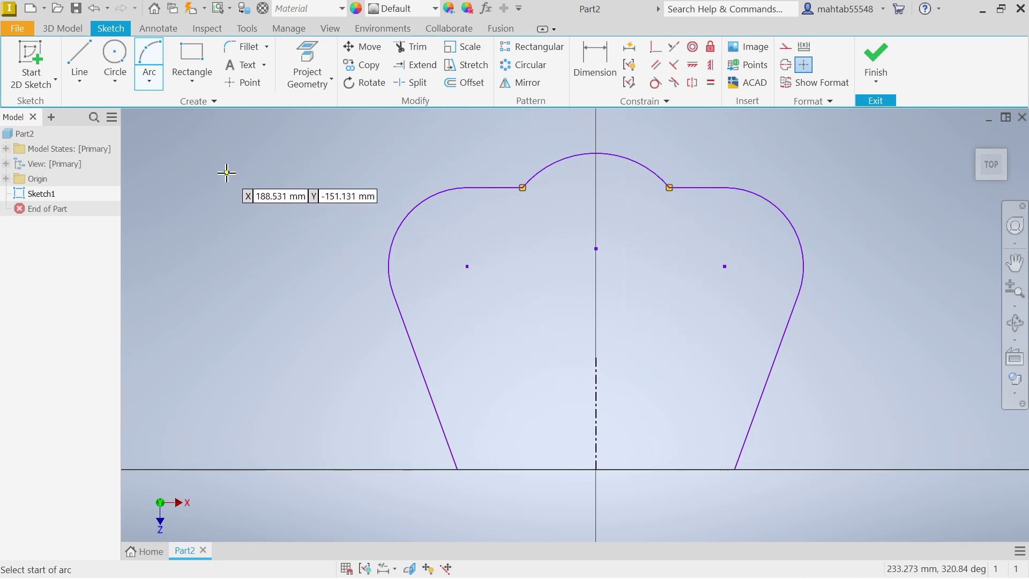
Step: Close the profile with a horizontal line joining the lower ends of the two slanted lines
{"action": "left_click", "coordinate": [79, 58]}
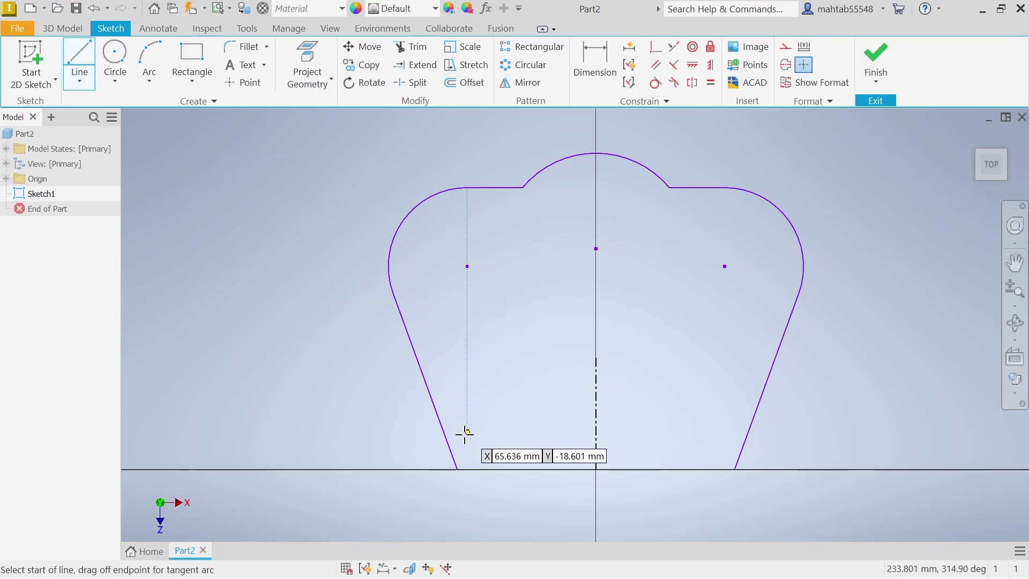
{"action": "left_click", "coordinate": [456, 470]}
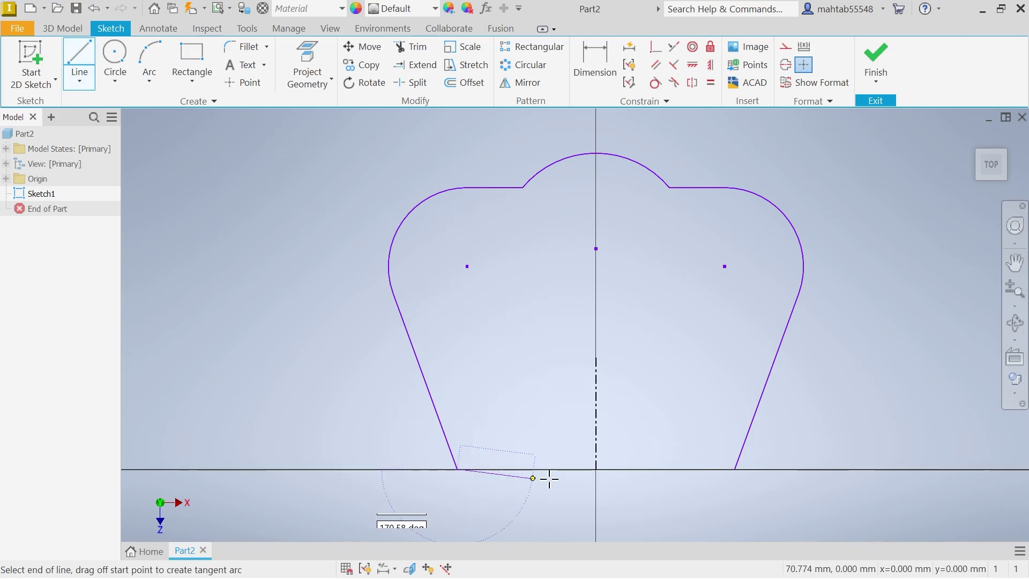
{"action": "left_click", "coordinate": [733, 469]}
{"action": "key", "text": "Escape"}
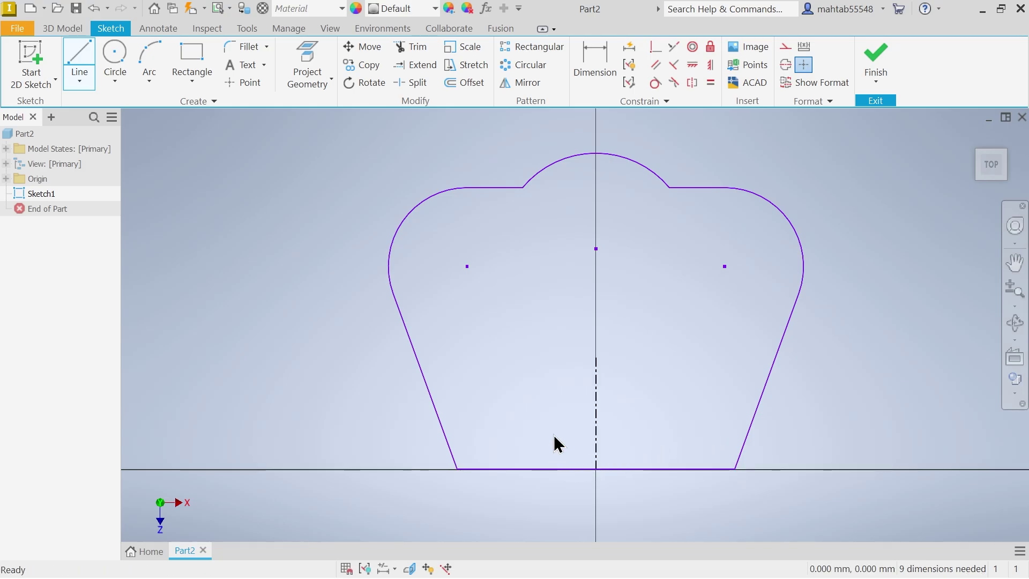
Step: Apply a horizontal constraint between the right arc's center and the middle arc's center
{"action": "left_click", "coordinate": [693, 67]}
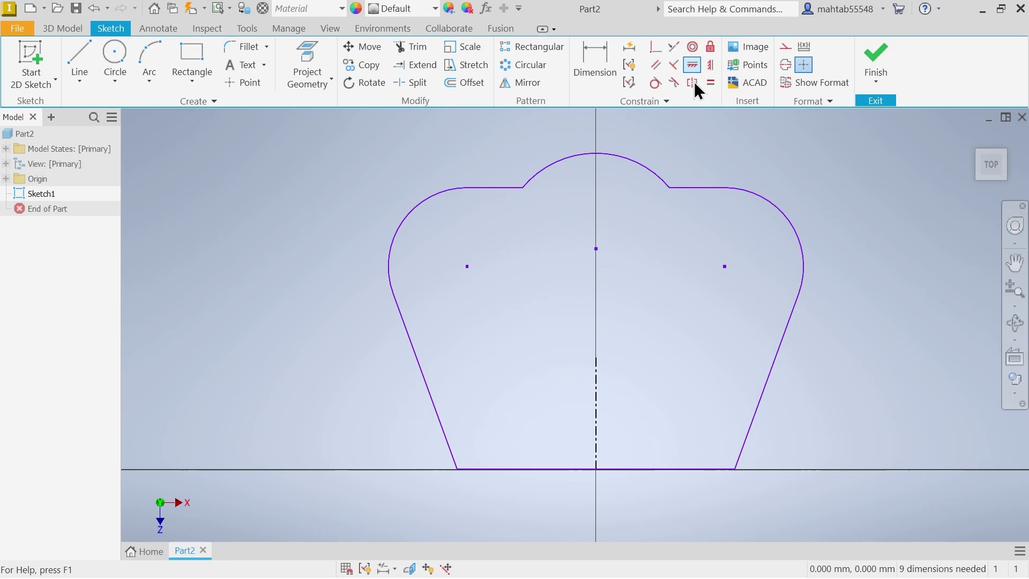
{"action": "left_click", "coordinate": [725, 267]}
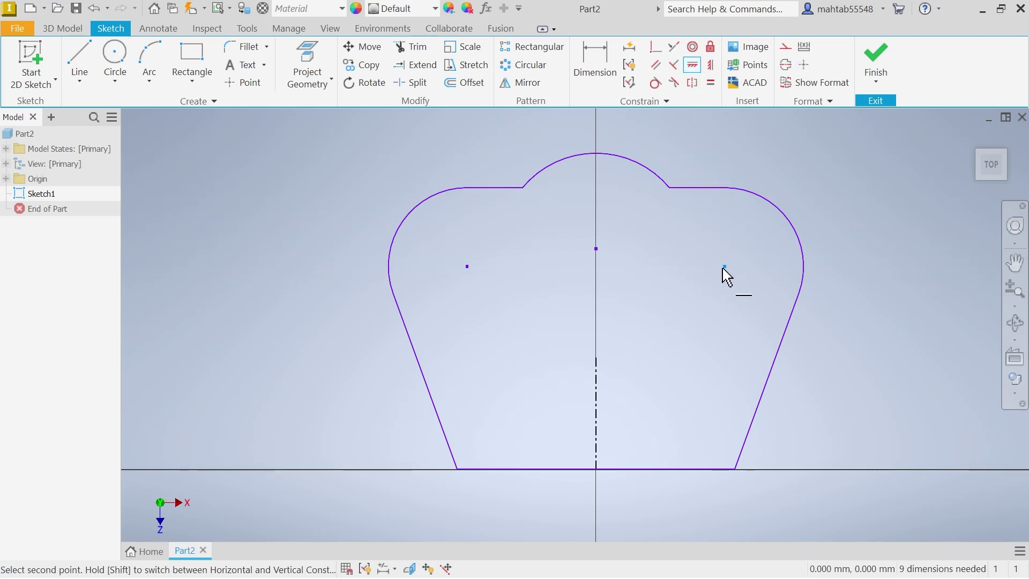
{"action": "left_click", "coordinate": [596, 249]}
Step: Try a horizontal constraint between the left arc's center and the origin, and undo it
{"action": "left_click", "coordinate": [468, 249]}
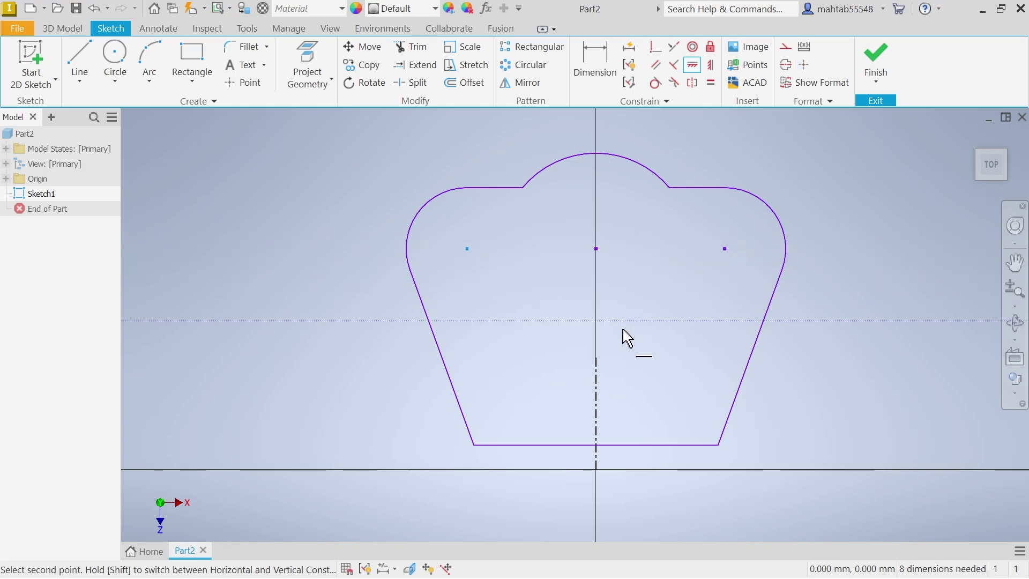
{"action": "left_click", "coordinate": [597, 470]}
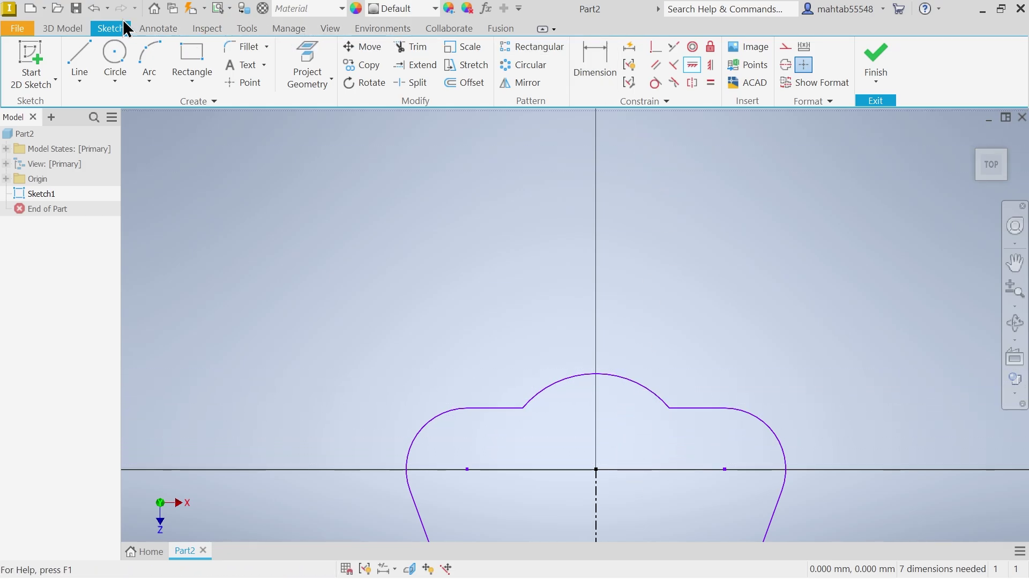
{"action": "left_click", "coordinate": [93, 9]}
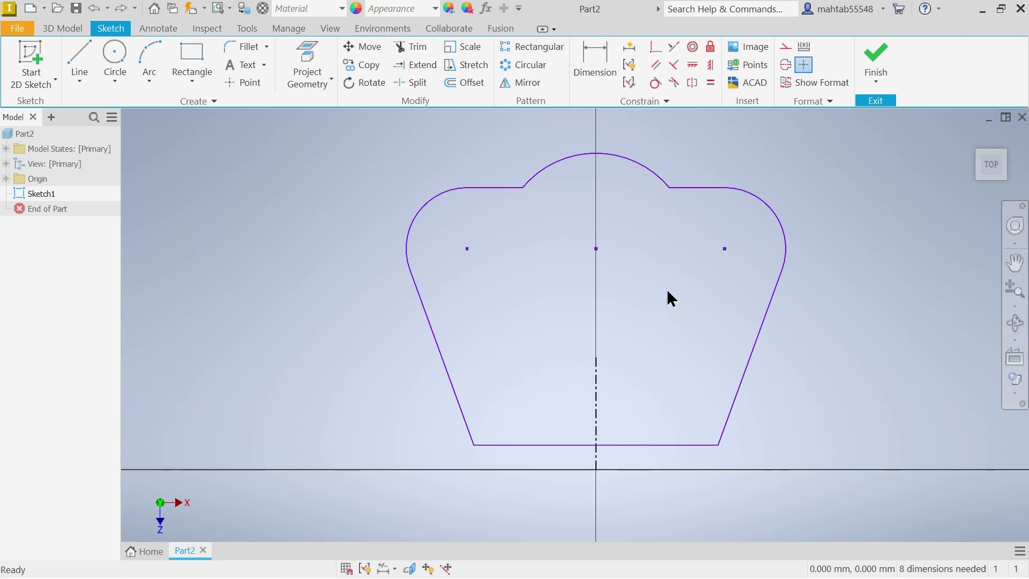
Step: Make the profile's bottom line coincident with the origin point at the centerline's lower end
{"action": "left_click", "coordinate": [653, 49]}
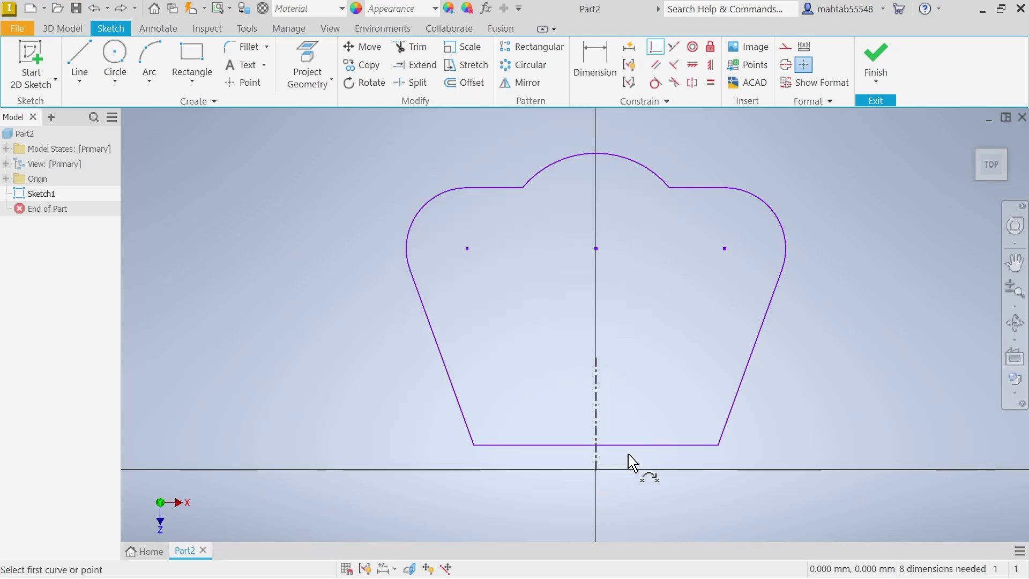
{"action": "scroll", "coordinate": [616, 461], "scroll_direction": "up", "scroll_amount": 3}
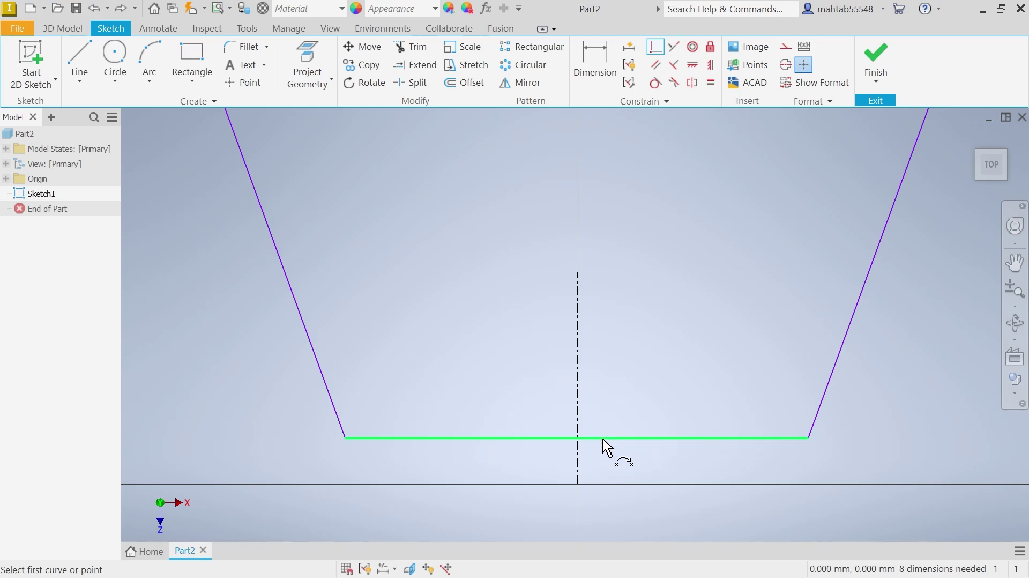
{"action": "left_click", "coordinate": [606, 438]}
{"action": "left_click", "coordinate": [577, 485]}
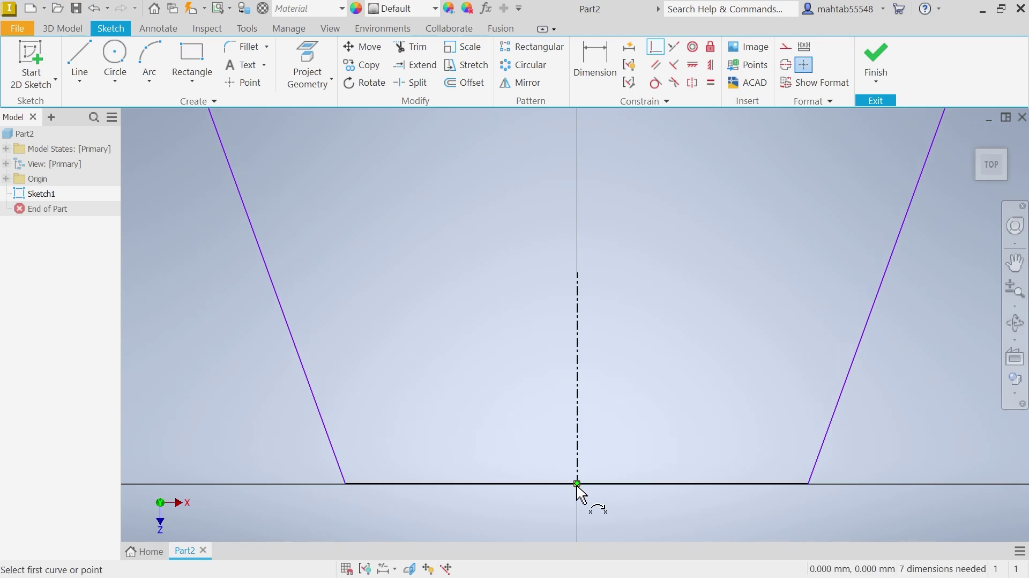
{"action": "key", "text": "Escape"}
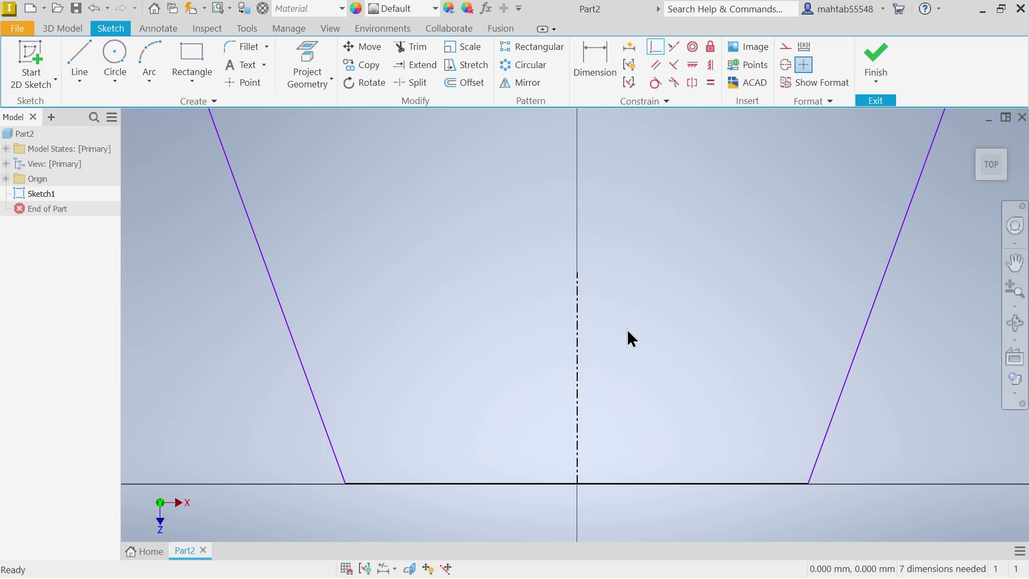
Step: Dimension the left corner arc with a radius of 24 mm
{"action": "scroll", "coordinate": [625, 335], "scroll_direction": "down", "scroll_amount": 5}
{"action": "scroll", "coordinate": [615, 307], "scroll_direction": "up", "scroll_amount": 3}
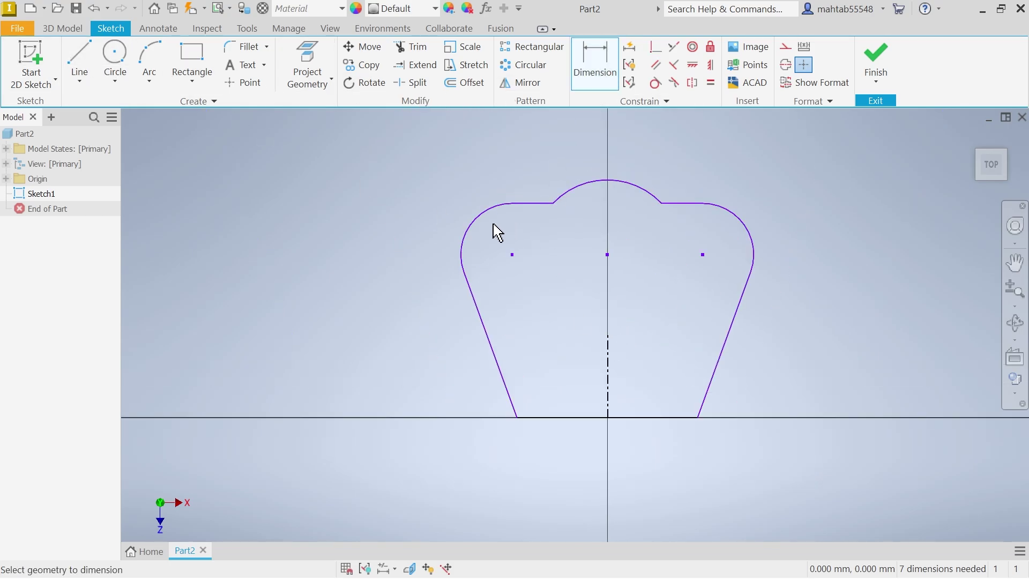
{"action": "left_click", "coordinate": [475, 227]}
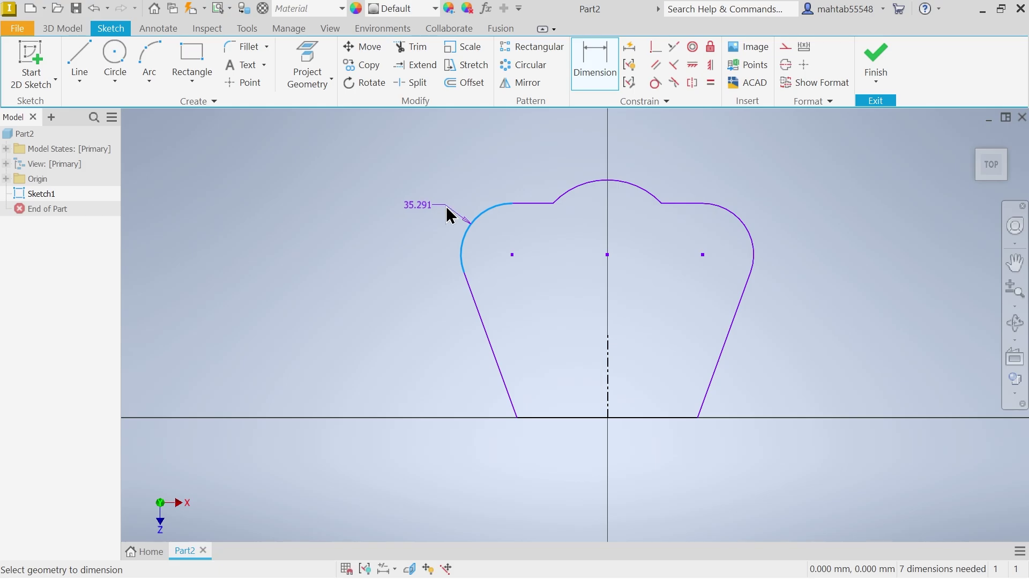
{"action": "left_click", "coordinate": [447, 206]}
{"action": "type", "text": "24"}
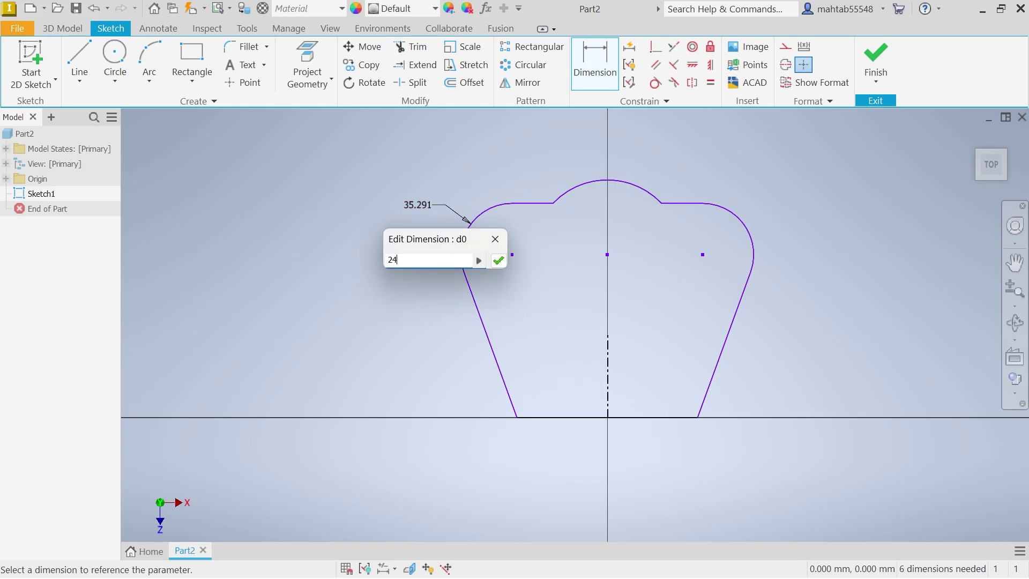
{"action": "left_click", "coordinate": [502, 266]}
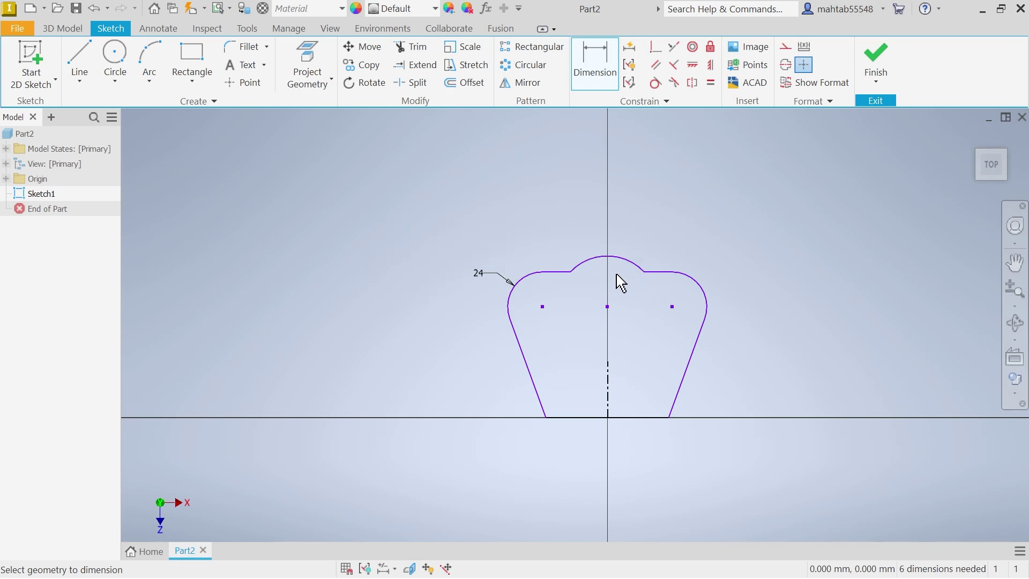
Step: Dimension the middle top arc with a radius of 45 mm
{"action": "scroll", "coordinate": [621, 283], "scroll_direction": "up", "scroll_amount": 3}
{"action": "left_click", "coordinate": [645, 256]}
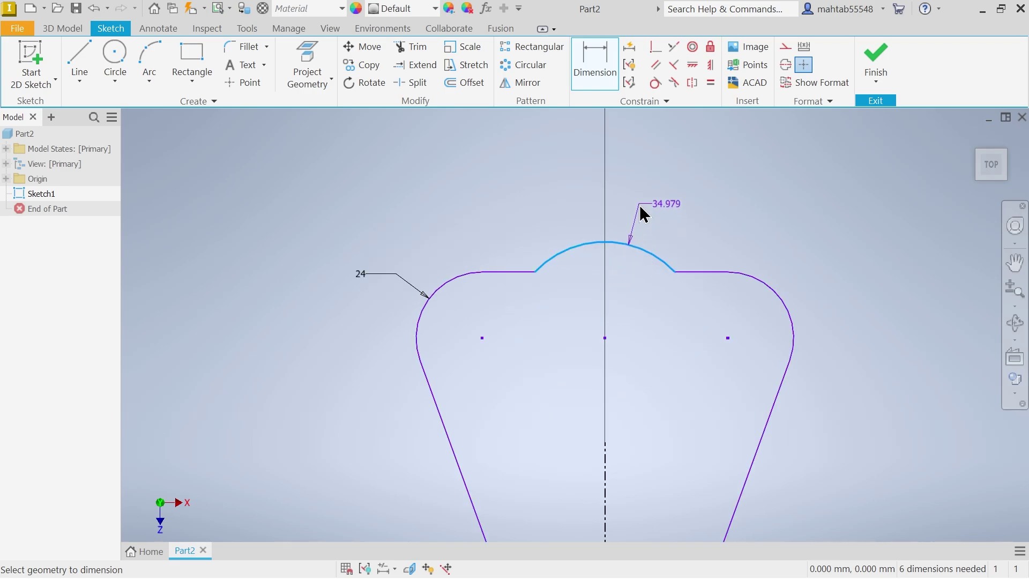
{"action": "left_click", "coordinate": [642, 213]}
{"action": "type", "text": "45"}
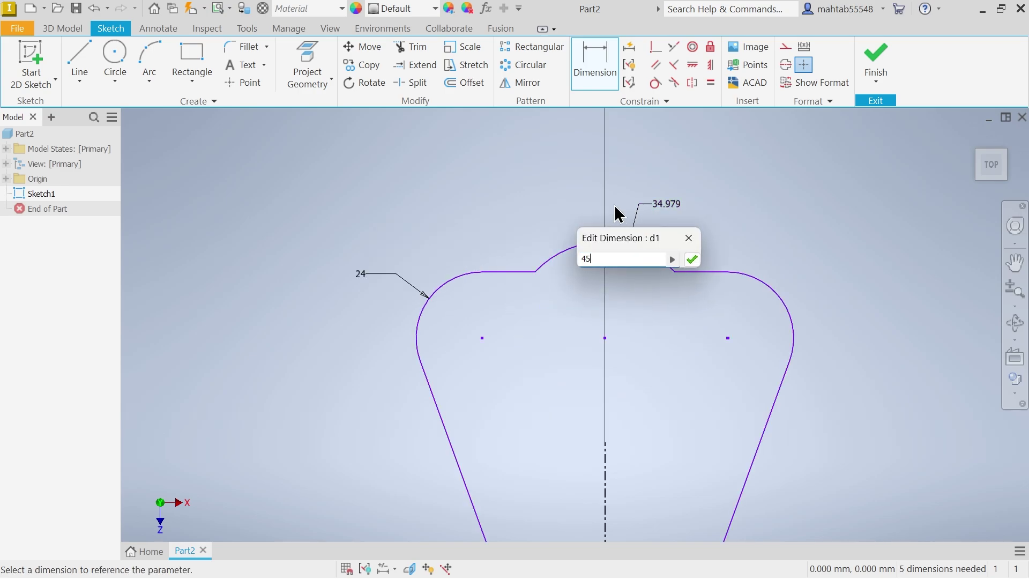
{"action": "left_click", "coordinate": [693, 259]}
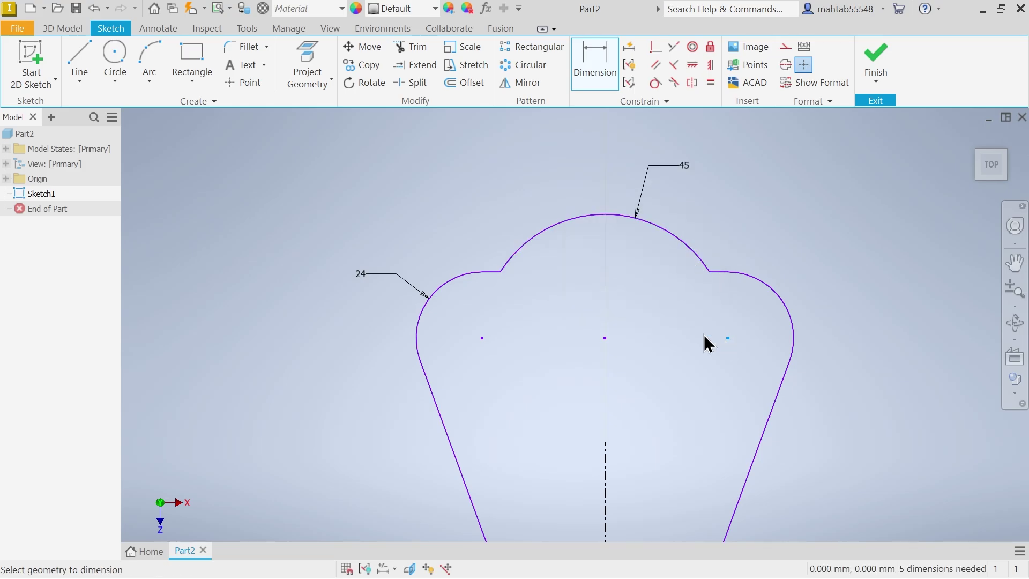
Step: Dimension the horizontal distance between the centers of the two outer arcs as 130 mm
{"action": "left_click", "coordinate": [483, 339]}
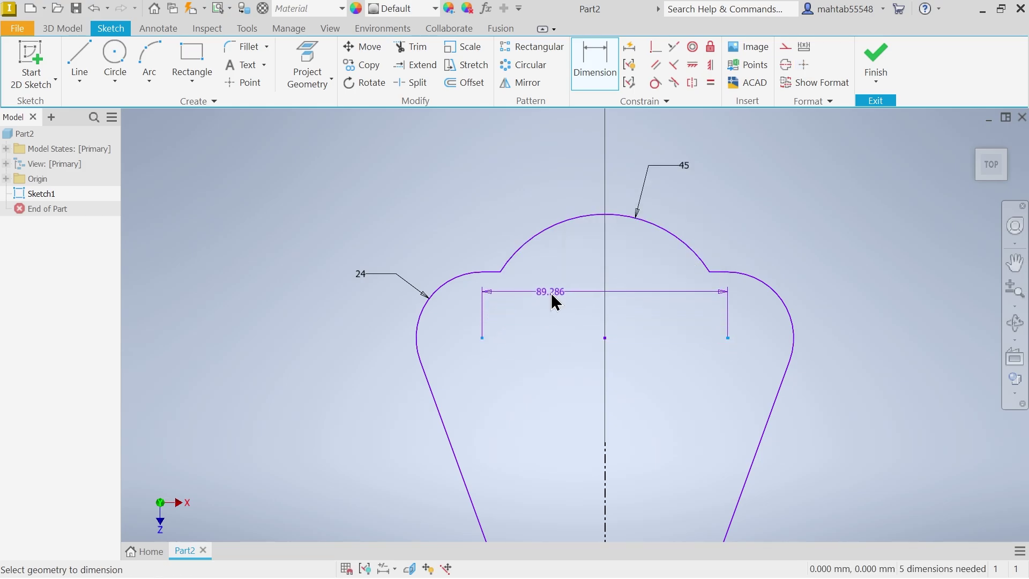
{"action": "left_click", "coordinate": [551, 293]}
{"action": "type", "text": "130"}
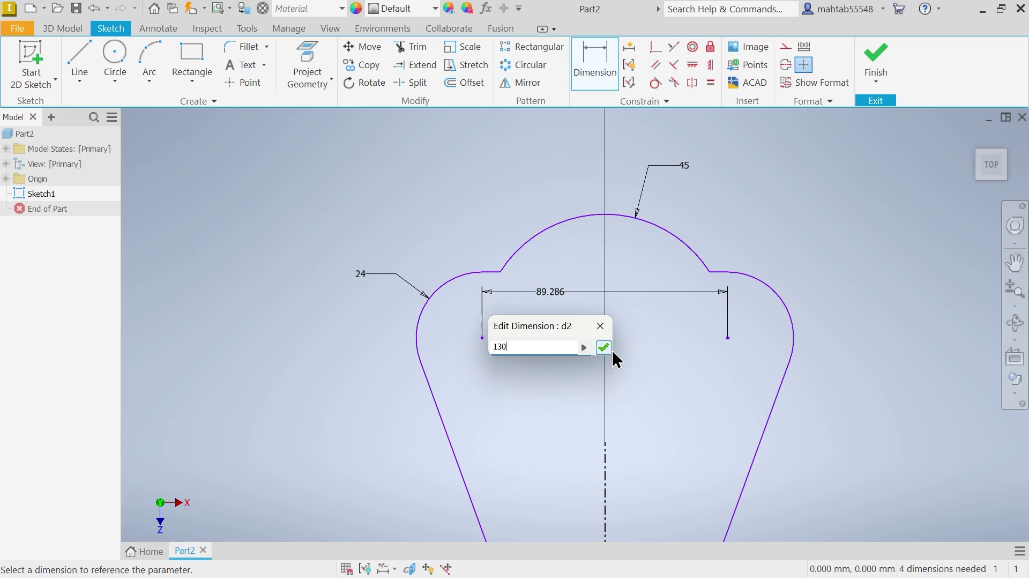
{"action": "left_click", "coordinate": [605, 348]}
Step: Dimension the vertical distance from the middle arc's center to the bottom line as 128-56 mm
{"action": "scroll", "coordinate": [611, 344], "scroll_direction": "down", "scroll_amount": 3}
{"action": "scroll", "coordinate": [617, 365], "scroll_direction": "up", "scroll_amount": 2}
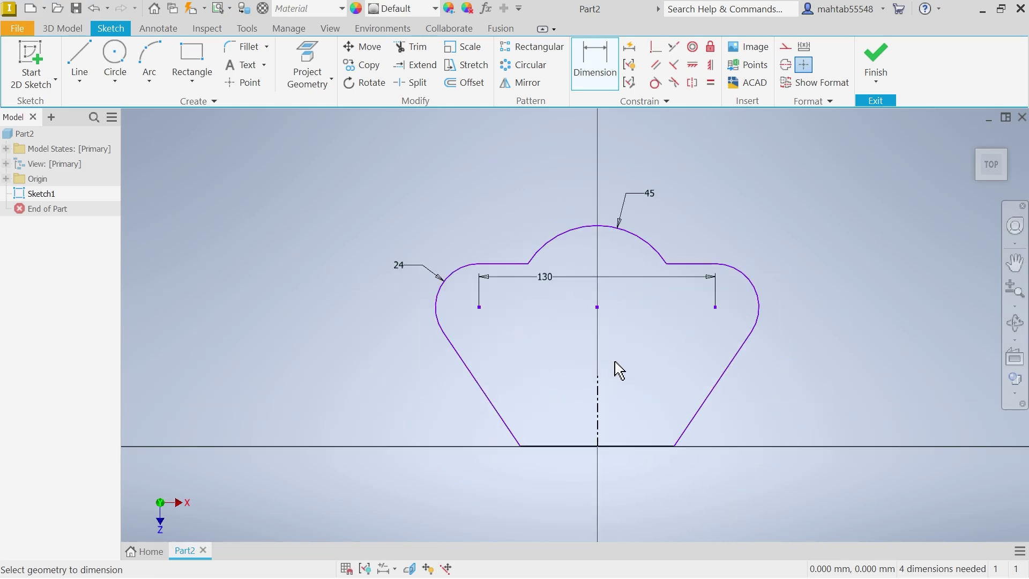
{"action": "left_click", "coordinate": [598, 309]}
{"action": "left_click", "coordinate": [622, 446]}
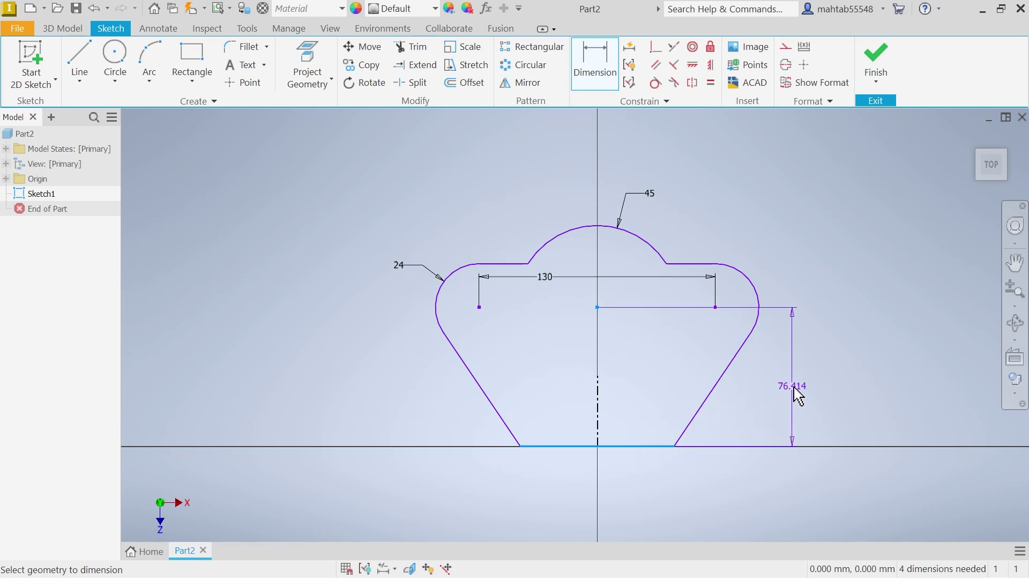
{"action": "left_click", "coordinate": [797, 396]}
{"action": "type", "text": "128-56"}
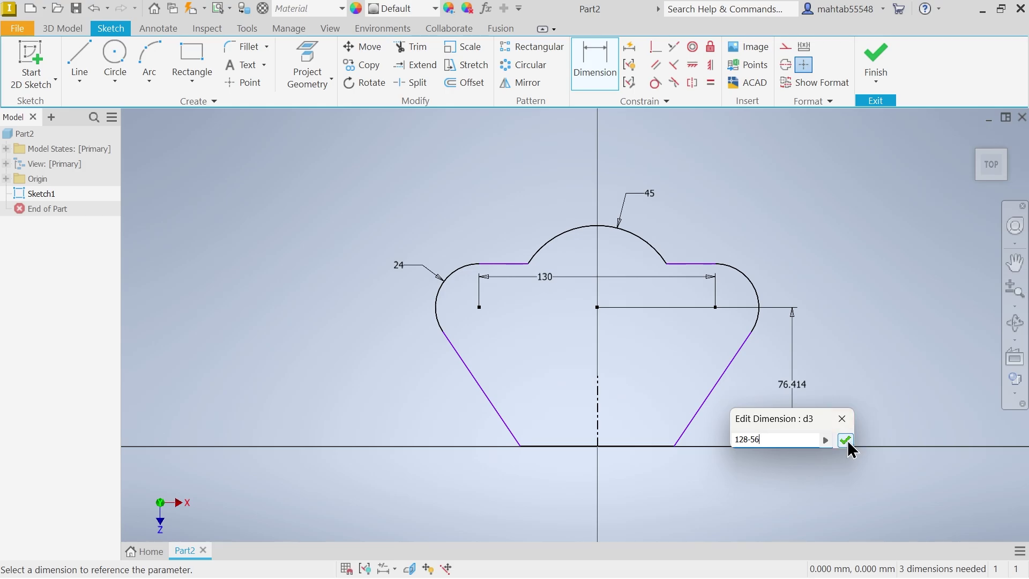
{"action": "left_click", "coordinate": [847, 442]}
Step: Dimension the sketch's bottom line with a length of 75 mm
{"action": "left_click", "coordinate": [632, 446]}
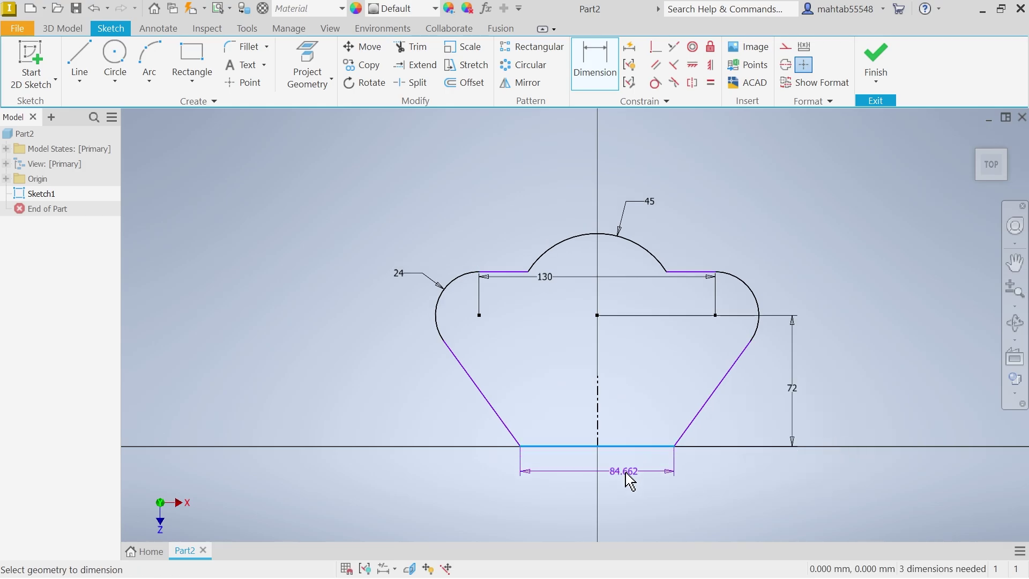
{"action": "left_click", "coordinate": [621, 474]}
{"action": "type", "text": "75"}
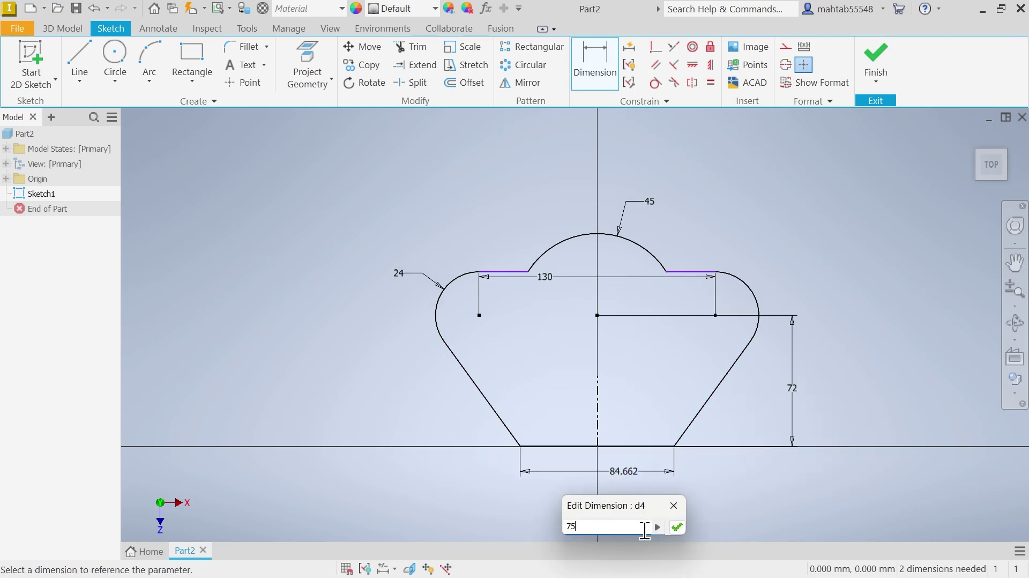
{"action": "left_click", "coordinate": [674, 530]}
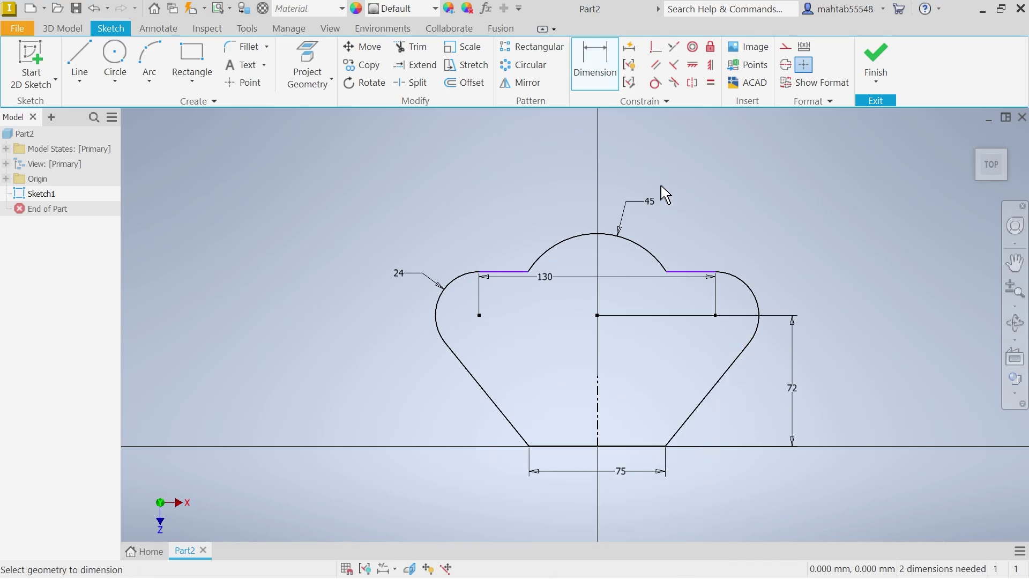
Step: Make the right arc tangent to the adjoining horizontal top line and finish the base sketch
{"action": "left_click", "coordinate": [655, 83]}
{"action": "scroll", "coordinate": [712, 281], "scroll_direction": "up", "scroll_amount": 5}
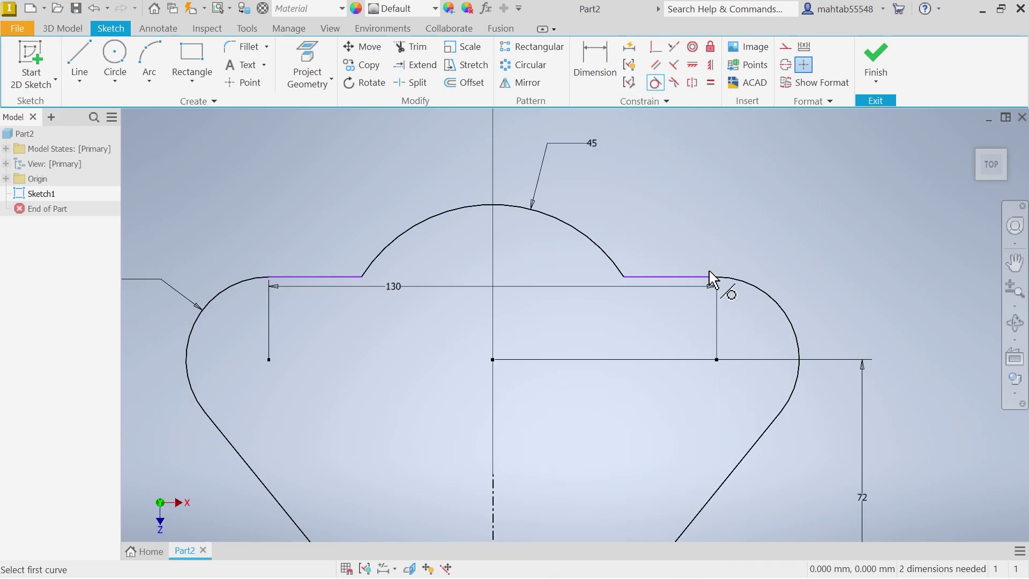
{"action": "left_click", "coordinate": [747, 290]}
{"action": "left_click", "coordinate": [721, 284]}
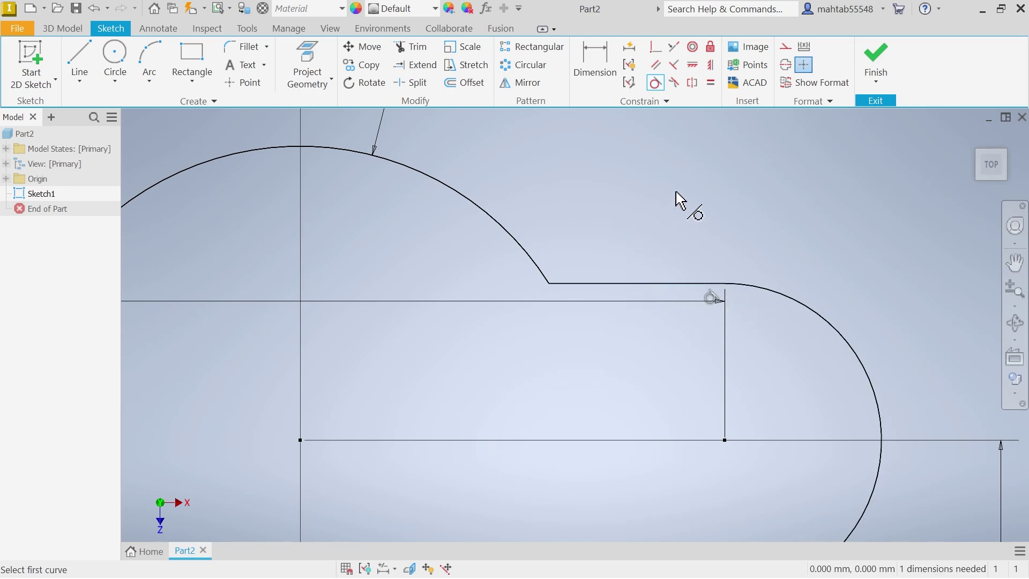
{"action": "left_click", "coordinate": [875, 56]}
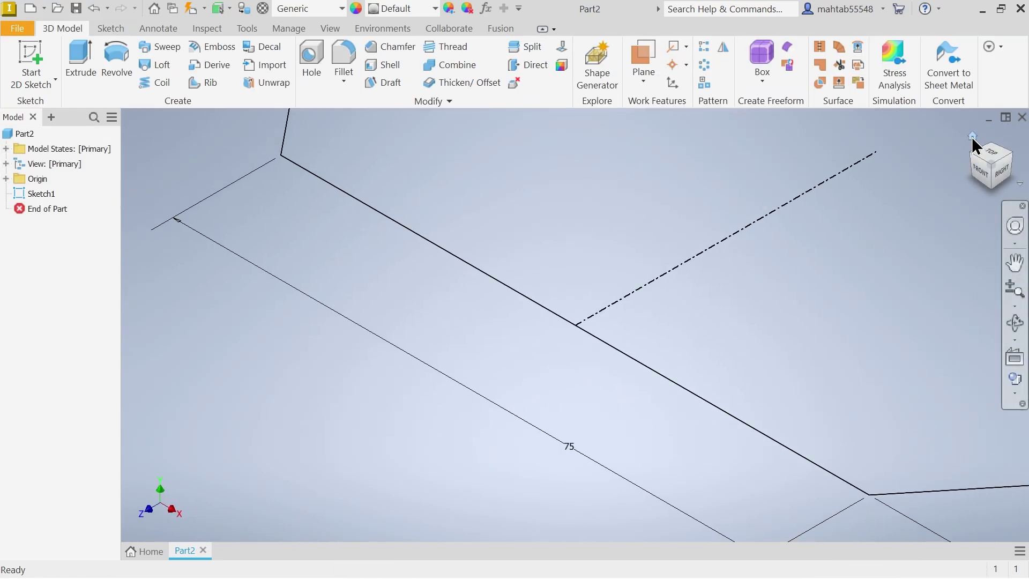
Step: Extrude the base profile 15 mm and give the part the Canary appearance
{"action": "left_click", "coordinate": [973, 137]}
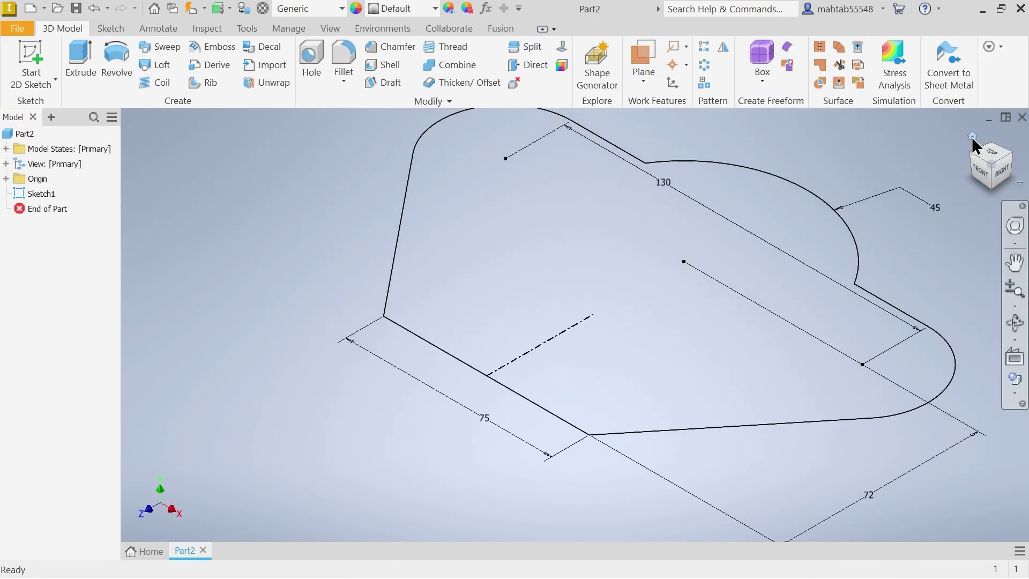
{"action": "left_click", "coordinate": [85, 67]}
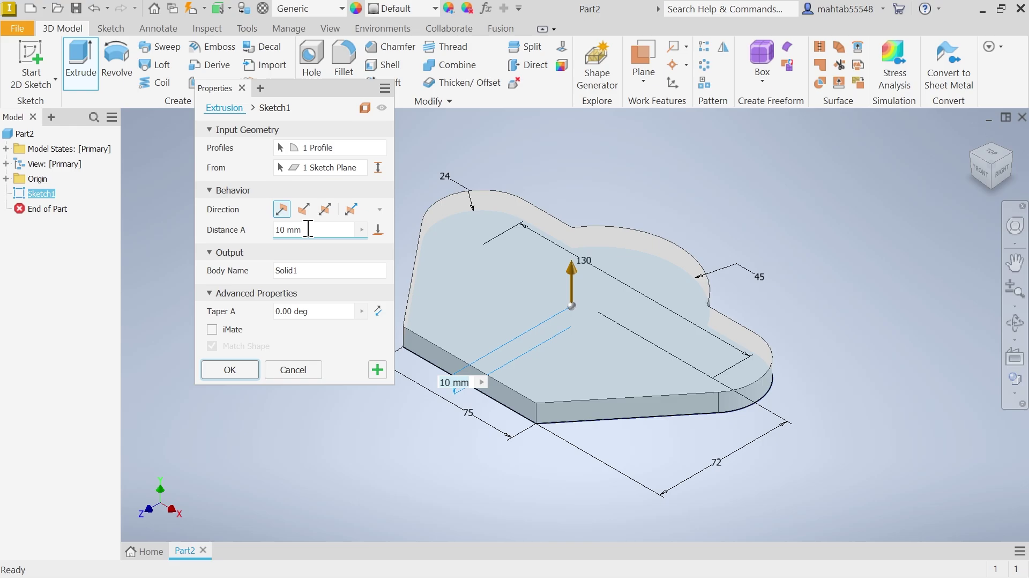
{"action": "left_click", "coordinate": [309, 228]}
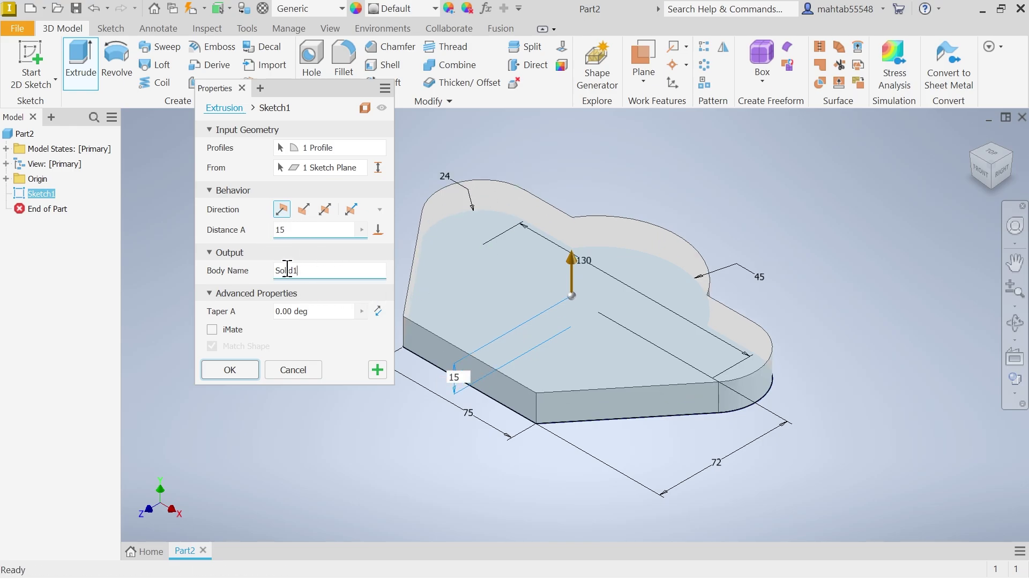
{"action": "left_click", "coordinate": [228, 370]}
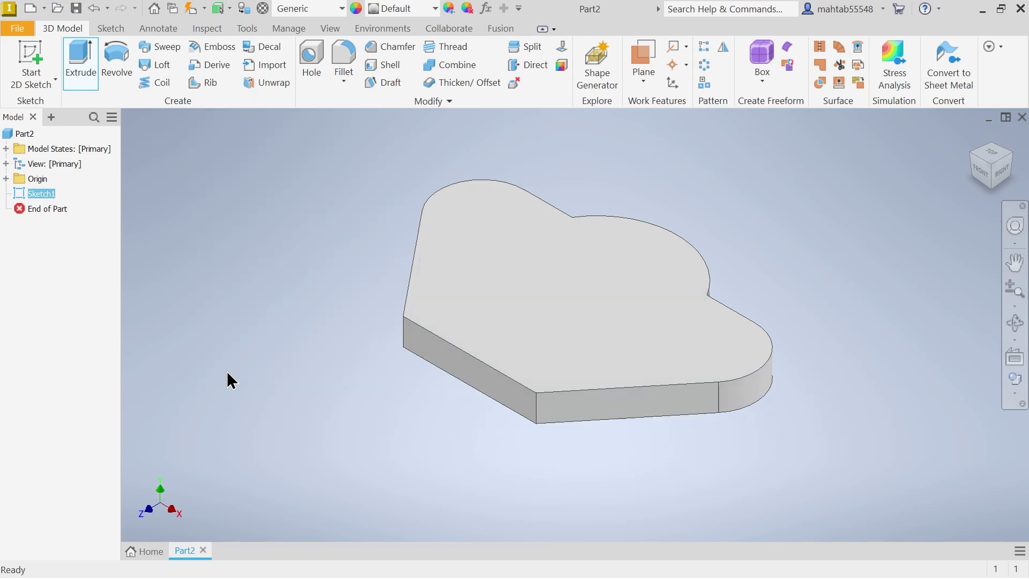
{"action": "left_click", "coordinate": [396, 9]}
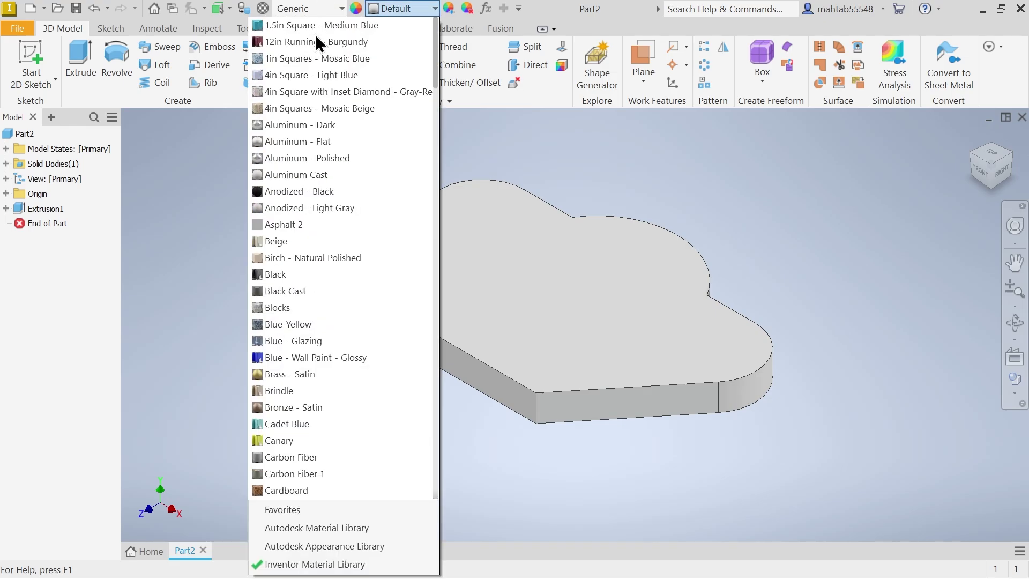
{"action": "left_click", "coordinate": [272, 340]}
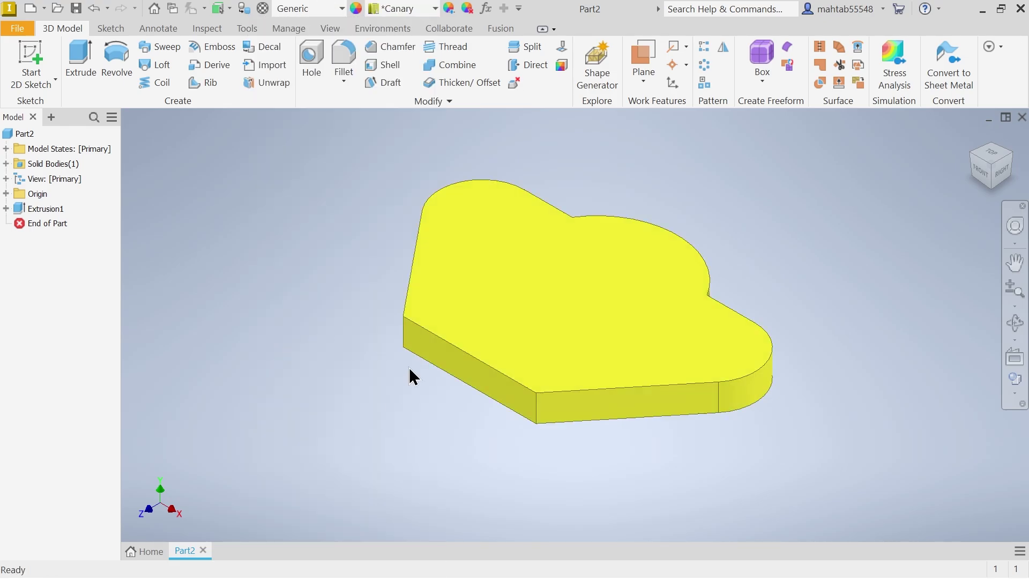
Step: Switch to the Exercise 34 drawing image and examine section A-A and the plan view for the side boss dimensions
{"action": "key", "text": "alt+Tab"}
{"action": "left_click_drag", "start_coordinate": [621, 262], "coordinate": [651, 567]}
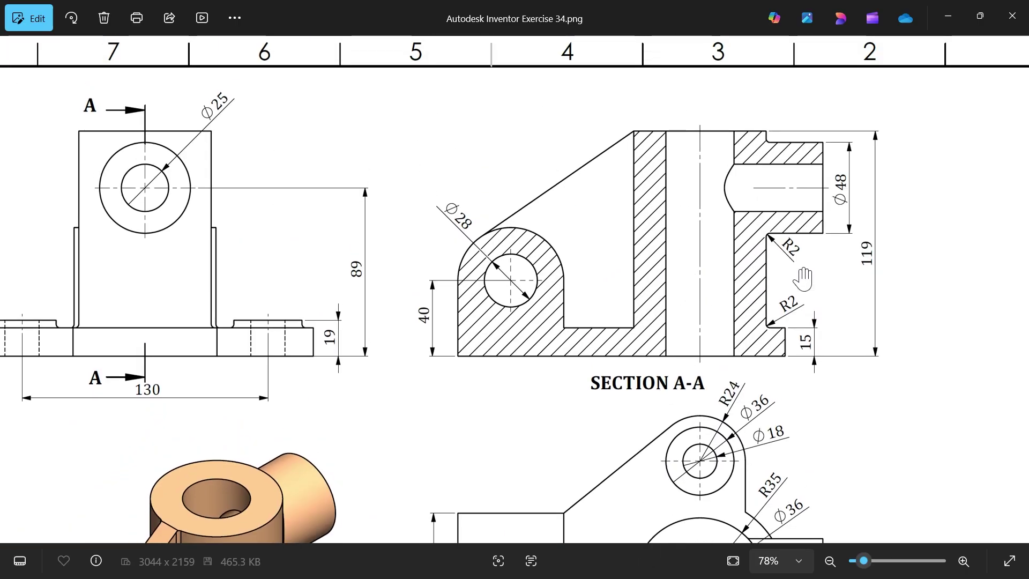
{"action": "left_click_drag", "start_coordinate": [683, 381], "coordinate": [661, 186]}
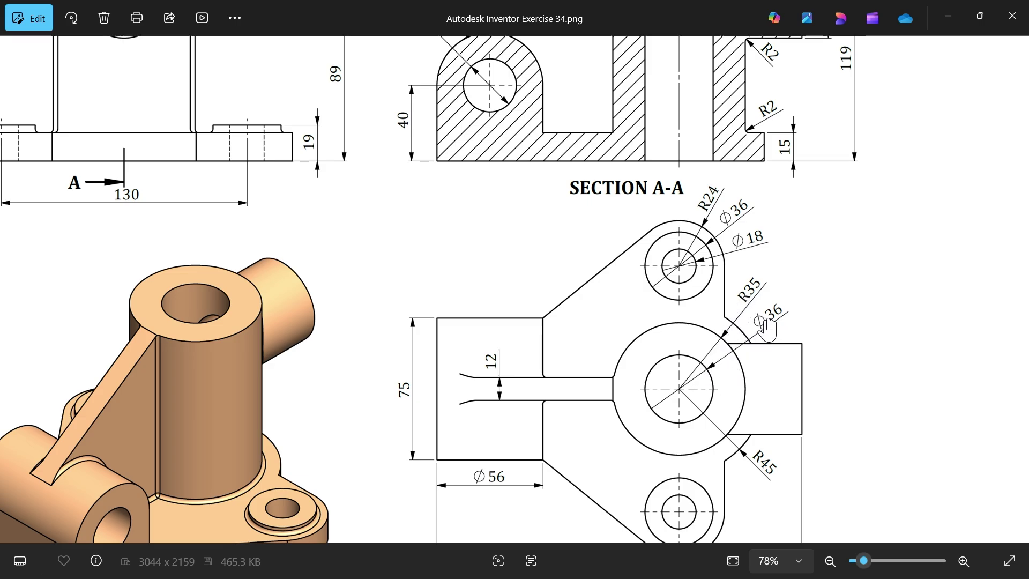
{"action": "mouse_move", "coordinate": [670, 417]}
{"action": "left_mouse_down"}
{"action": "mouse_move", "coordinate": [681, 338]}
{"action": "mouse_move", "coordinate": [671, 445]}
{"action": "left_mouse_up"}
{"action": "mouse_move", "coordinate": [664, 260]}
{"action": "left_mouse_down"}
{"action": "mouse_move", "coordinate": [655, 420]}
{"action": "mouse_move", "coordinate": [680, 246]}
{"action": "left_mouse_up"}
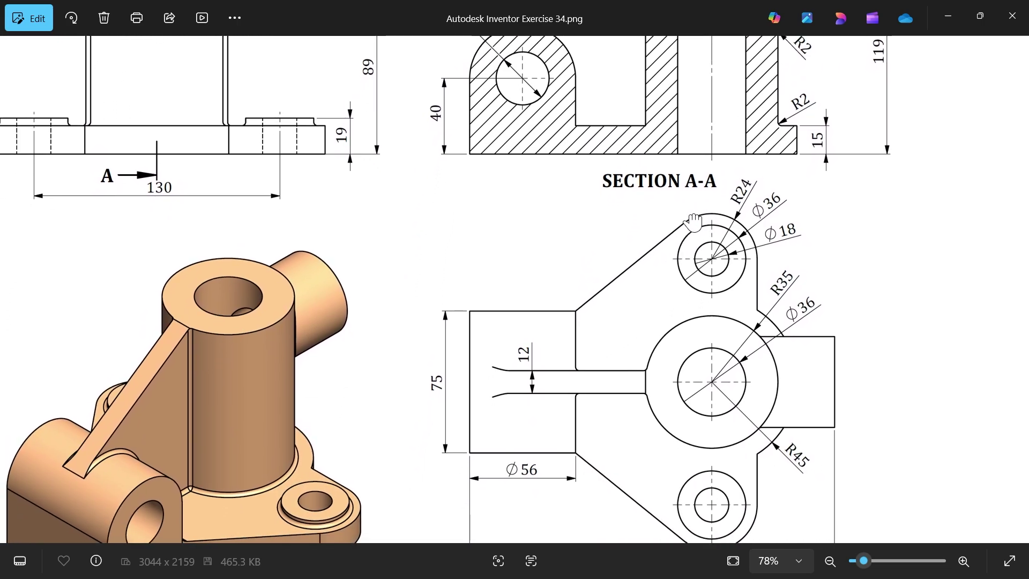
{"action": "left_click_drag", "start_coordinate": [489, 440], "coordinate": [498, 372]}
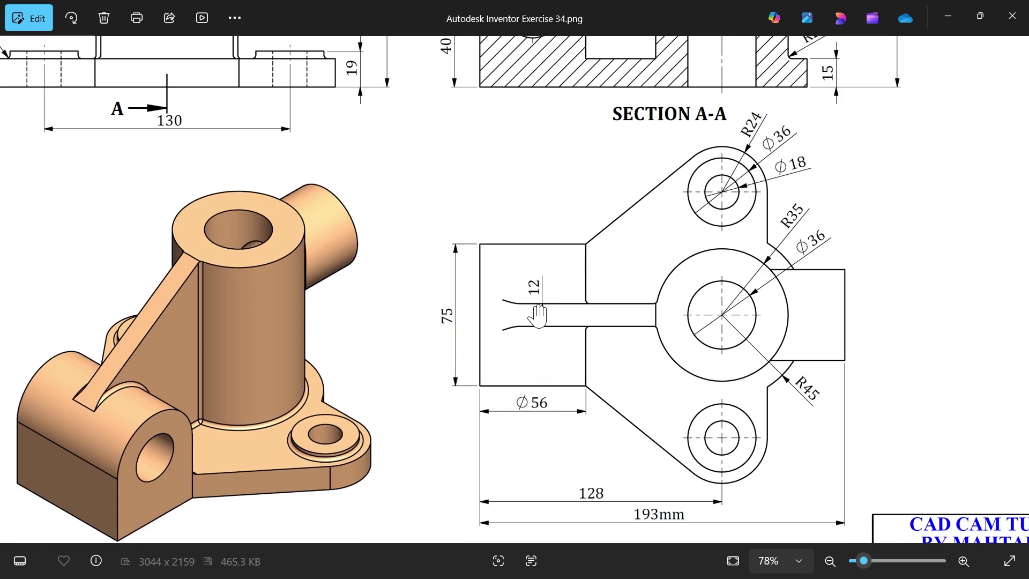
{"action": "left_click_drag", "start_coordinate": [554, 287], "coordinate": [568, 480]}
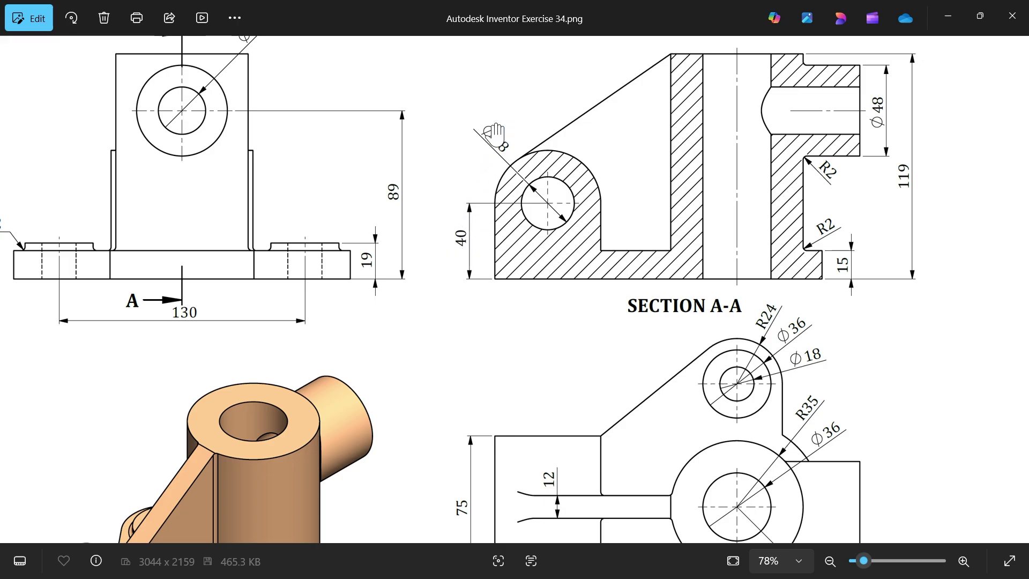
{"action": "left_click", "coordinate": [948, 16]}
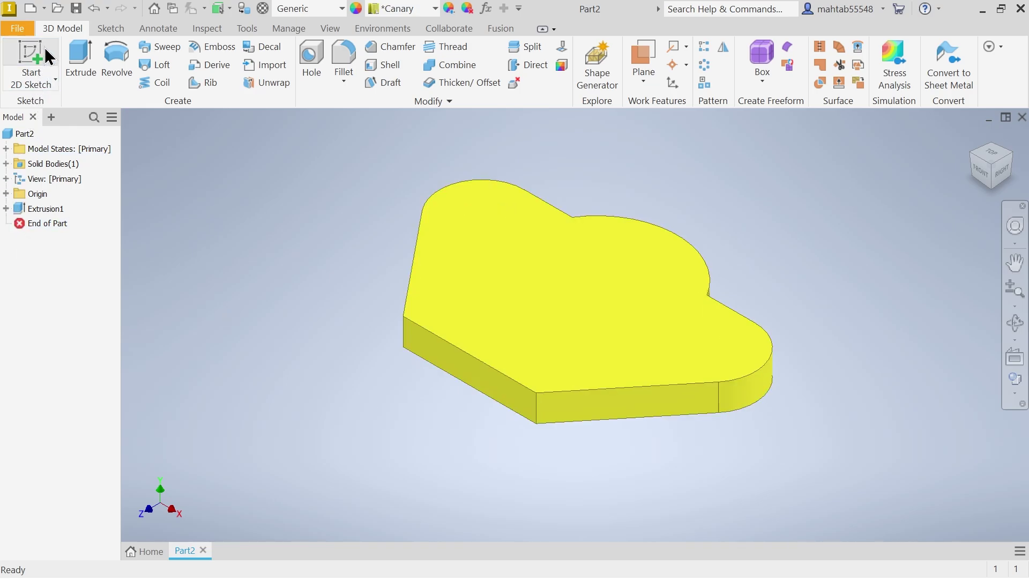
Step: Start a new 2D sketch on the origin's YZ Plane
{"action": "left_click", "coordinate": [51, 78]}
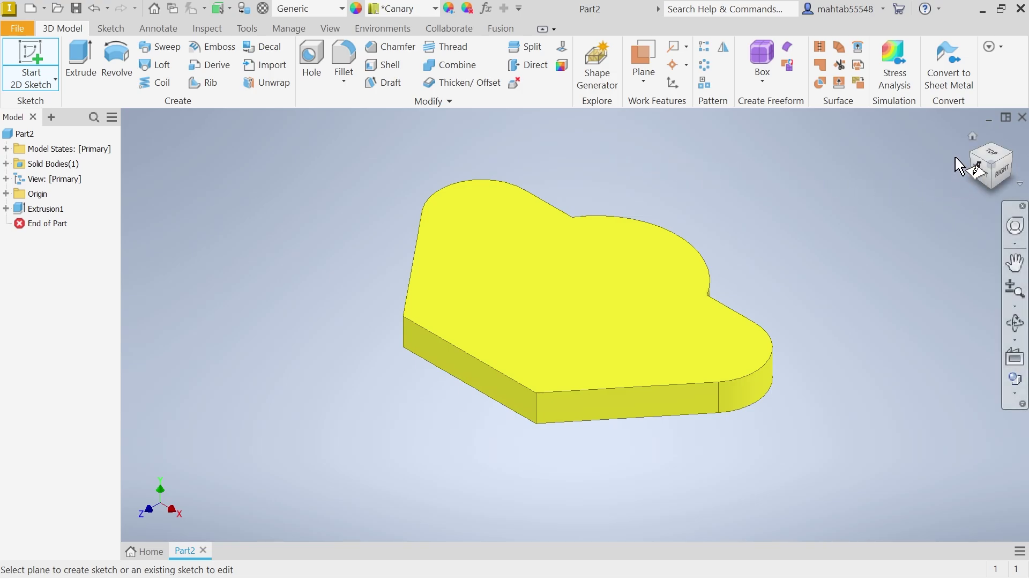
{"action": "left_click", "coordinate": [974, 138]}
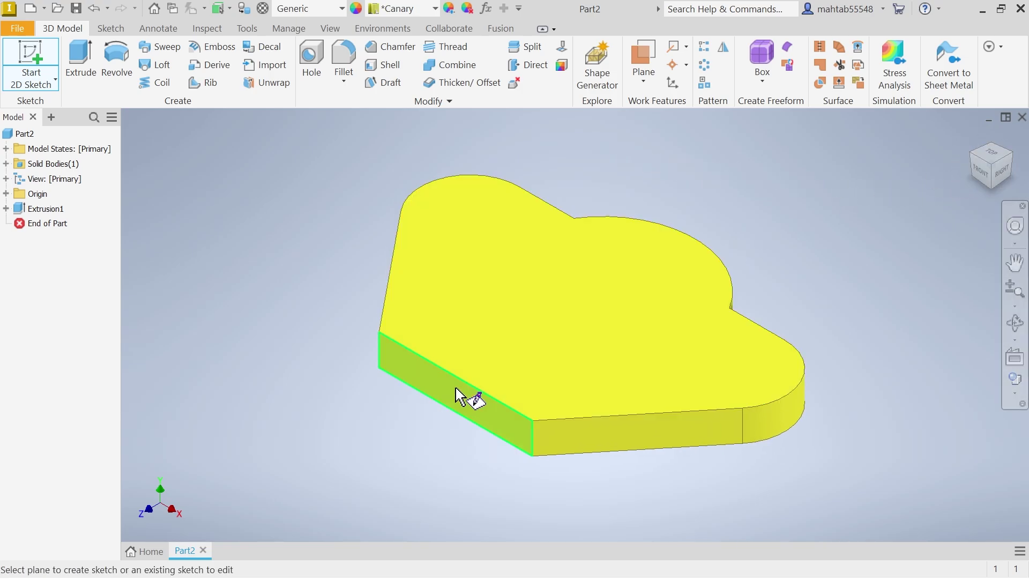
{"action": "left_click", "coordinate": [6, 193]}
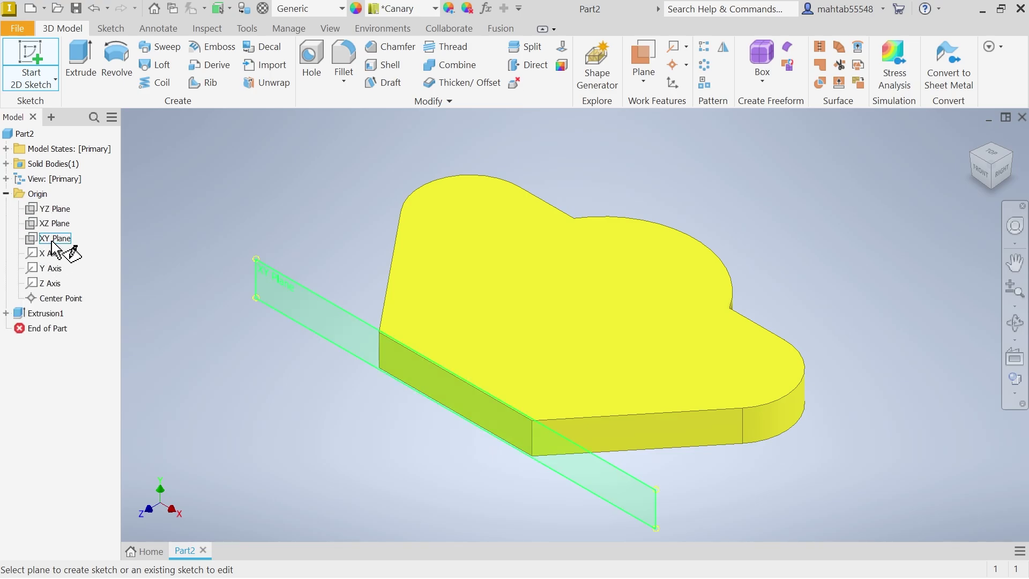
{"action": "left_click", "coordinate": [51, 213]}
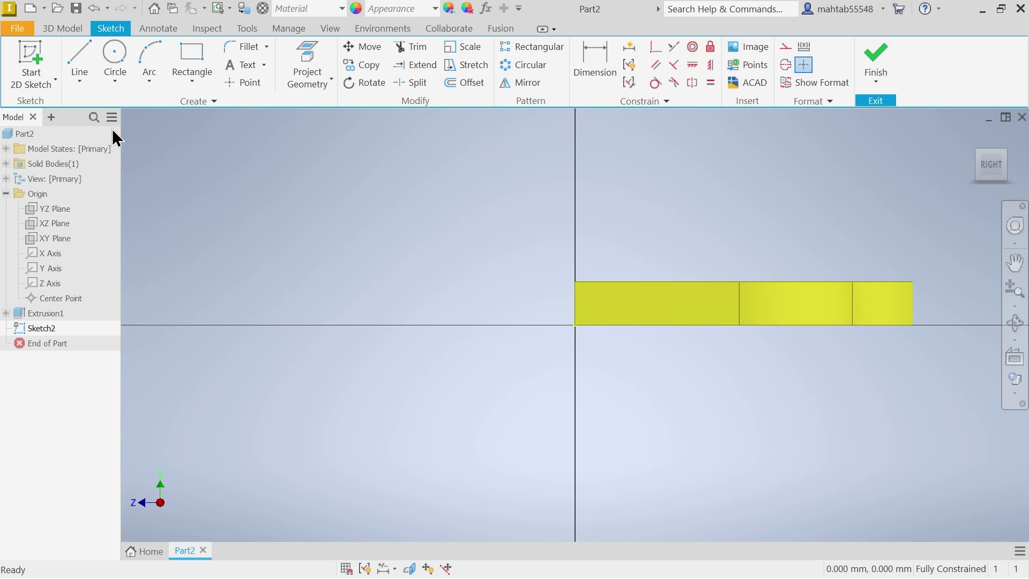
Step: Sketch a horizontal line about 62 mm from the origin away from the plate, add a vertical line about 52 mm high, and delete the stray arc
{"action": "left_click", "coordinate": [79, 50]}
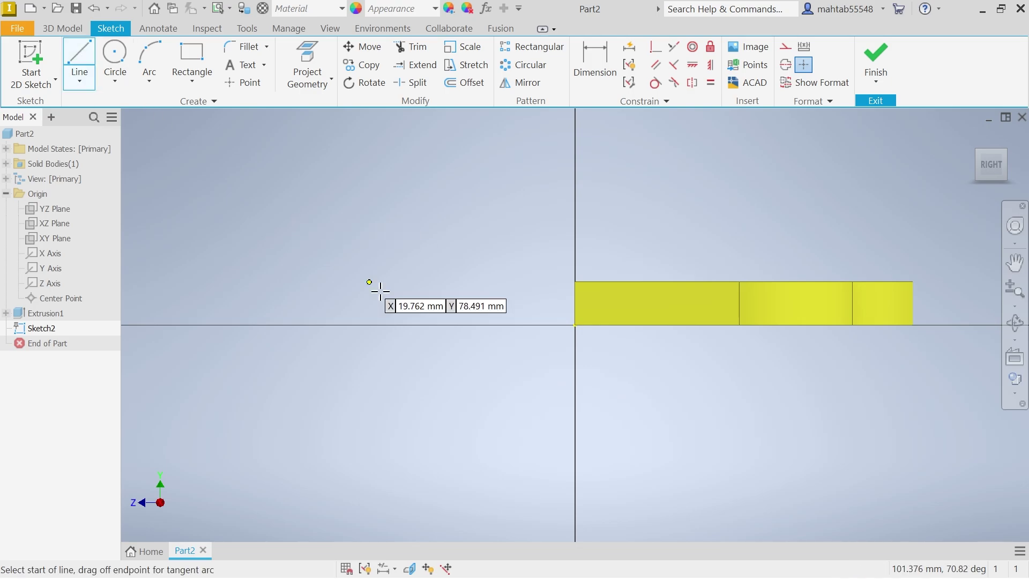
{"action": "left_click", "coordinate": [575, 325]}
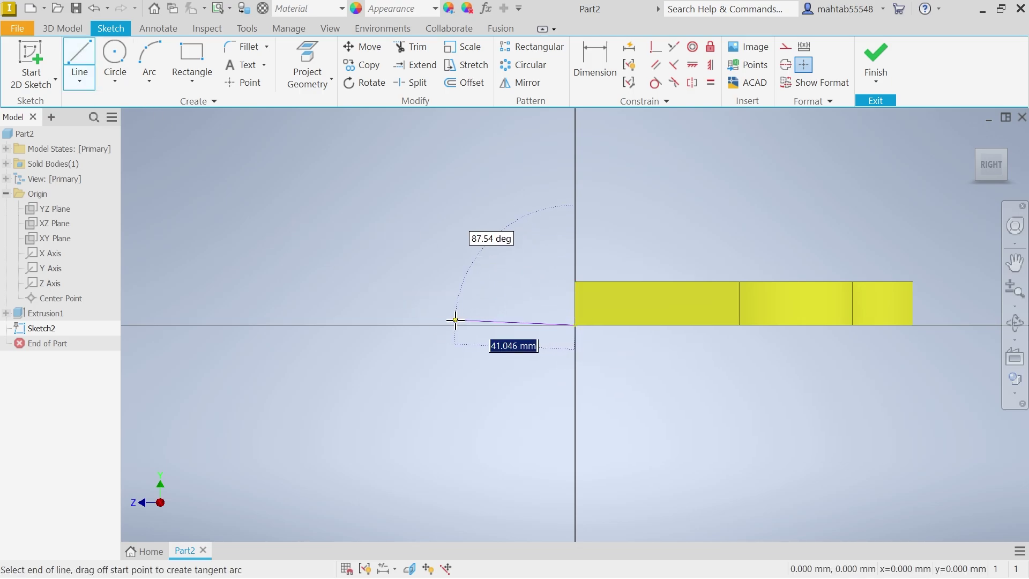
{"action": "left_click", "coordinate": [396, 325]}
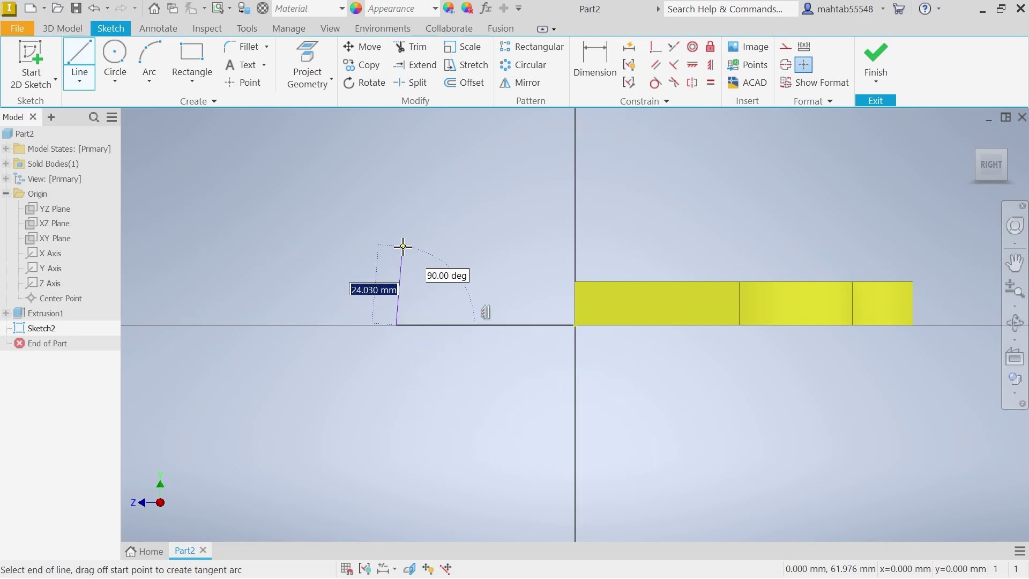
{"action": "left_click_drag", "start_coordinate": [396, 174], "coordinate": [418, 155]}
{"action": "scroll", "coordinate": [418, 154], "scroll_direction": "up", "scroll_amount": 3}
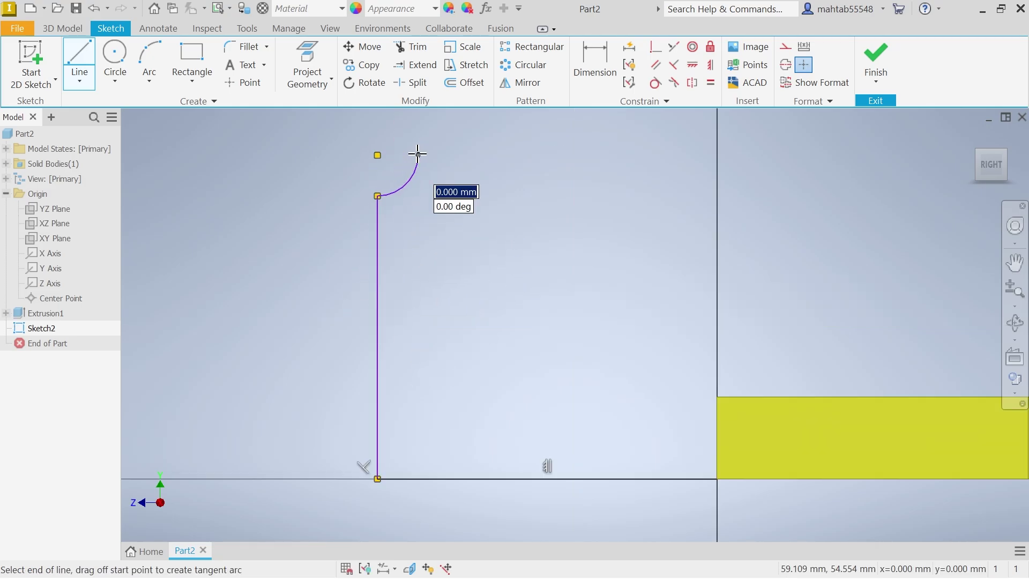
{"action": "key", "text": "Escape"}
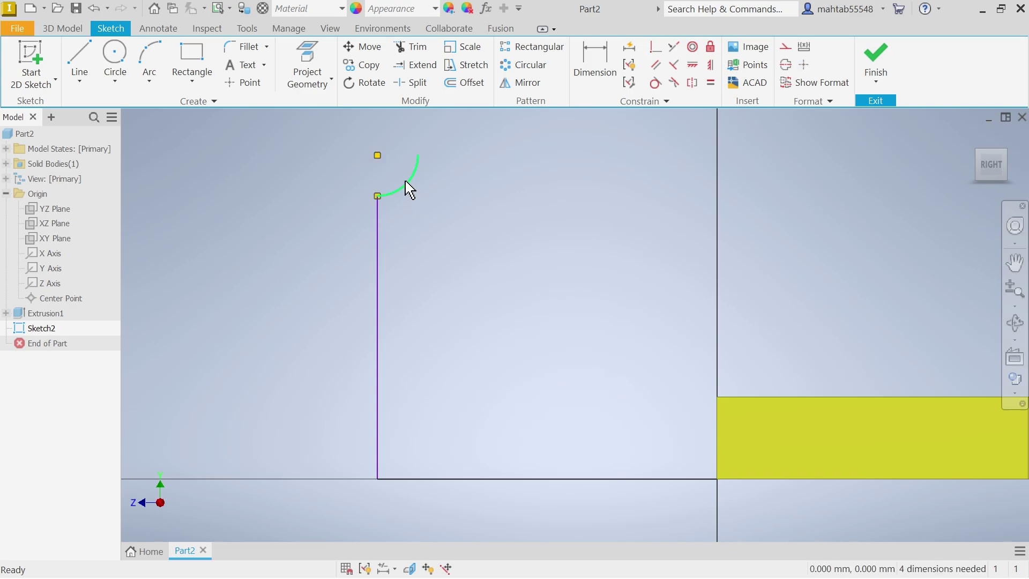
{"action": "left_click", "coordinate": [410, 191]}
{"action": "key", "text": "Delete"}
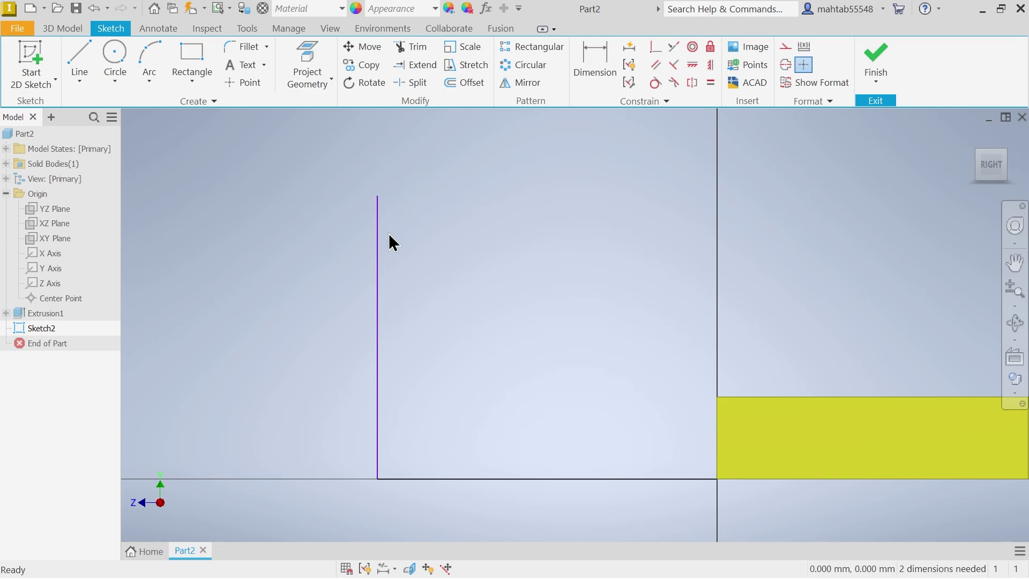
Step: Draw a three-point arc of about 31 mm radius from the vertical line's upper end across to above the origin
{"action": "left_click", "coordinate": [149, 56]}
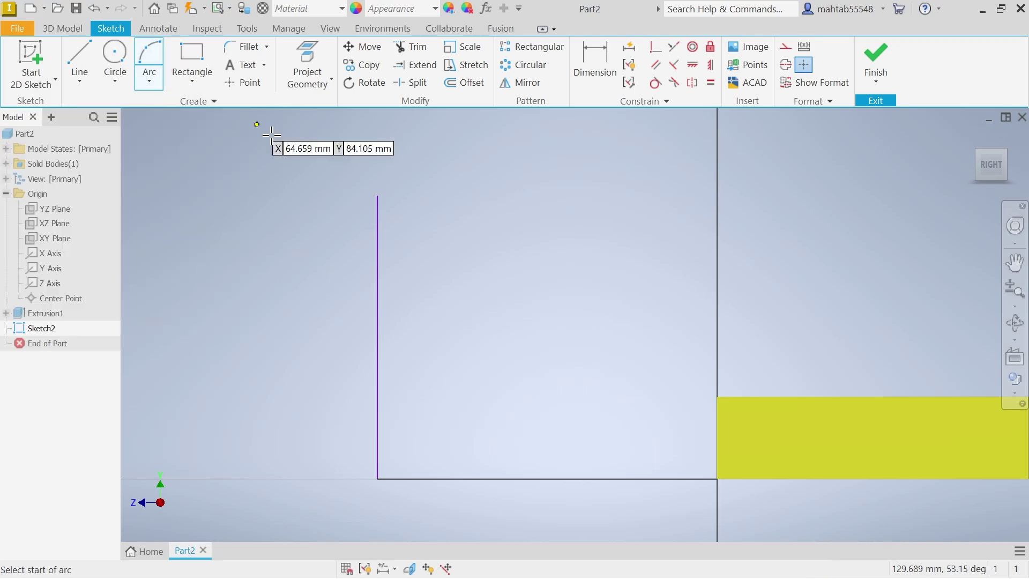
{"action": "left_click", "coordinate": [378, 197]}
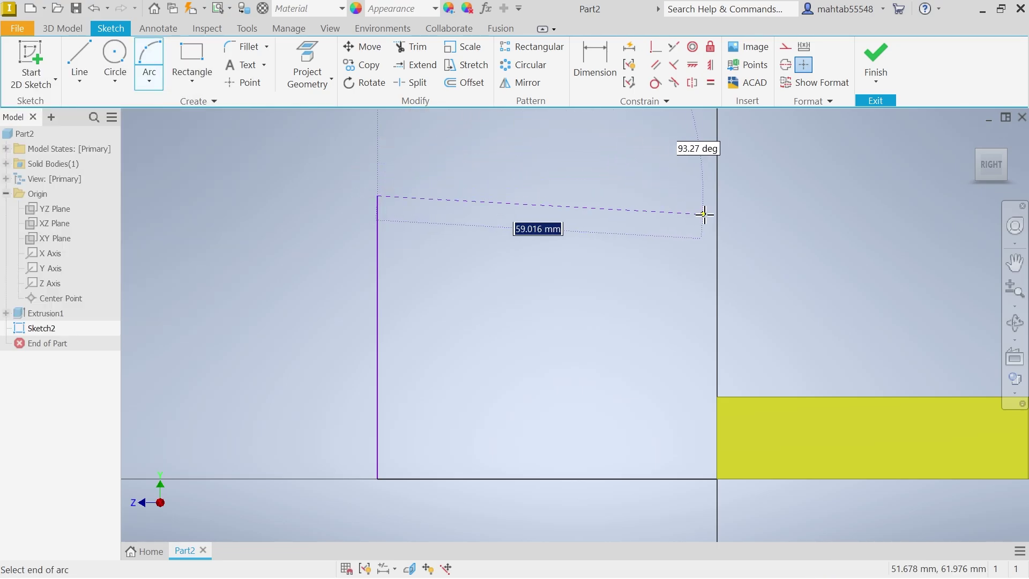
{"action": "left_click", "coordinate": [720, 197]}
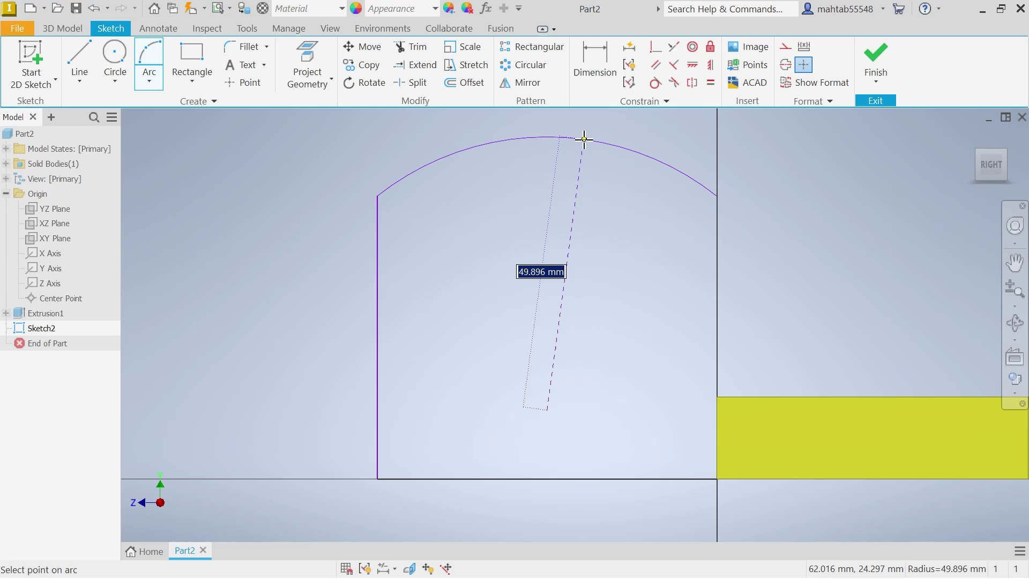
{"action": "scroll", "coordinate": [595, 152], "scroll_direction": "up", "scroll_amount": 5}
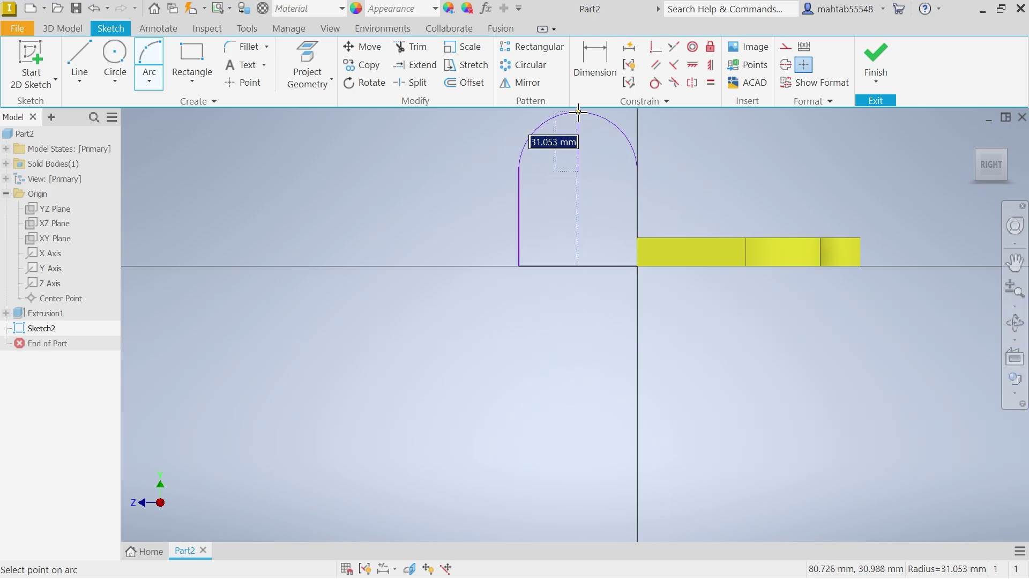
{"action": "left_click", "coordinate": [578, 112]}
{"action": "key", "text": "Escape"}
{"action": "scroll", "coordinate": [450, 201], "scroll_direction": "down", "scroll_amount": 2}
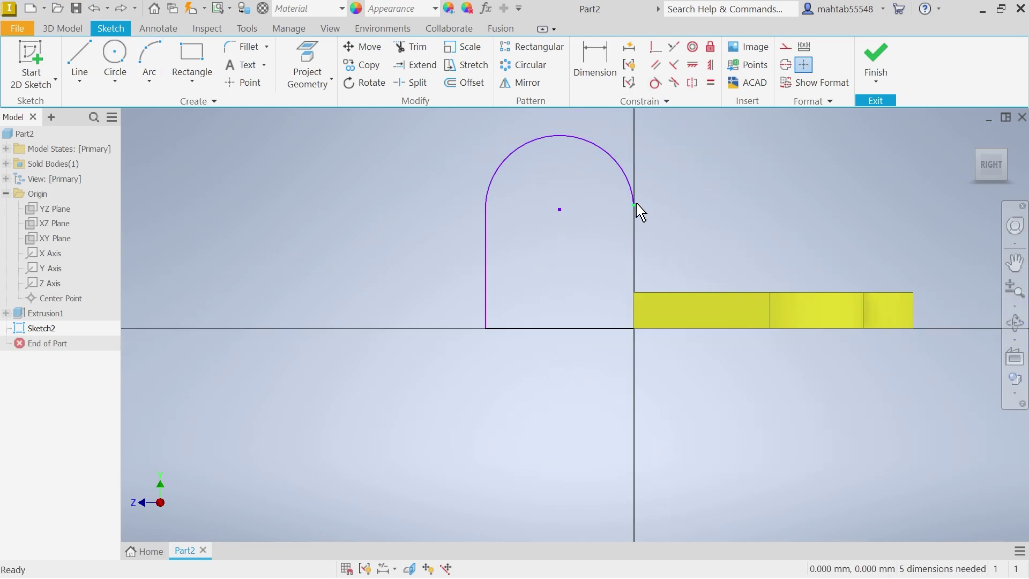
Step: Close the boss profile with a vertical line from the arc's open end down to the origin
{"action": "left_click", "coordinate": [75, 61]}
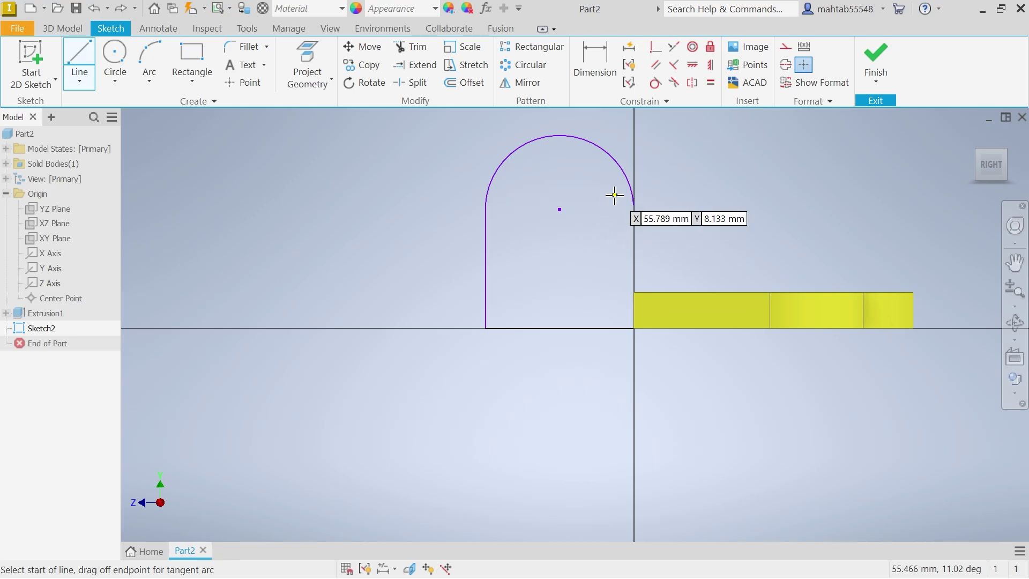
{"action": "left_click", "coordinate": [635, 205]}
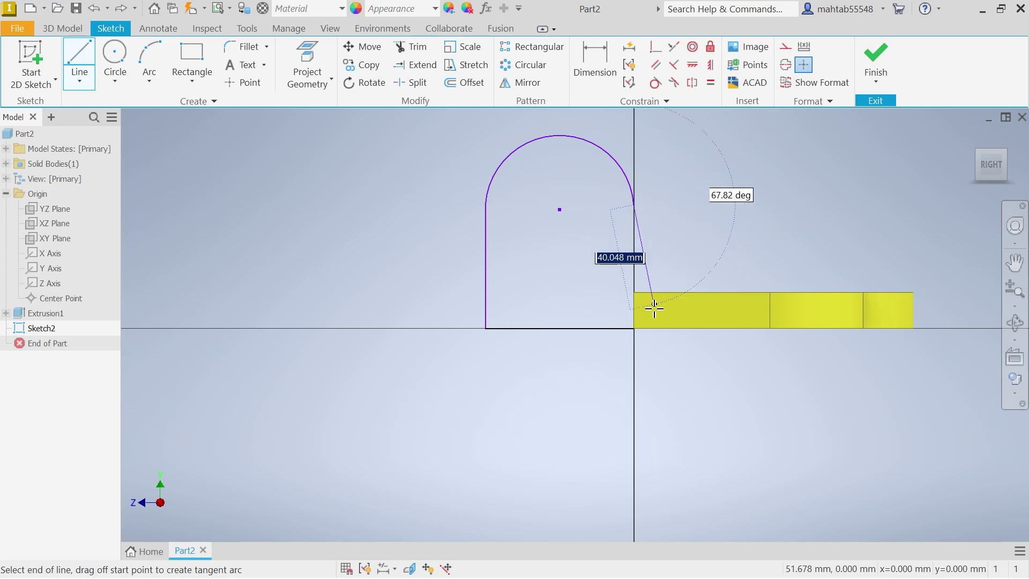
{"action": "left_click", "coordinate": [634, 328]}
{"action": "key", "text": "Escape"}
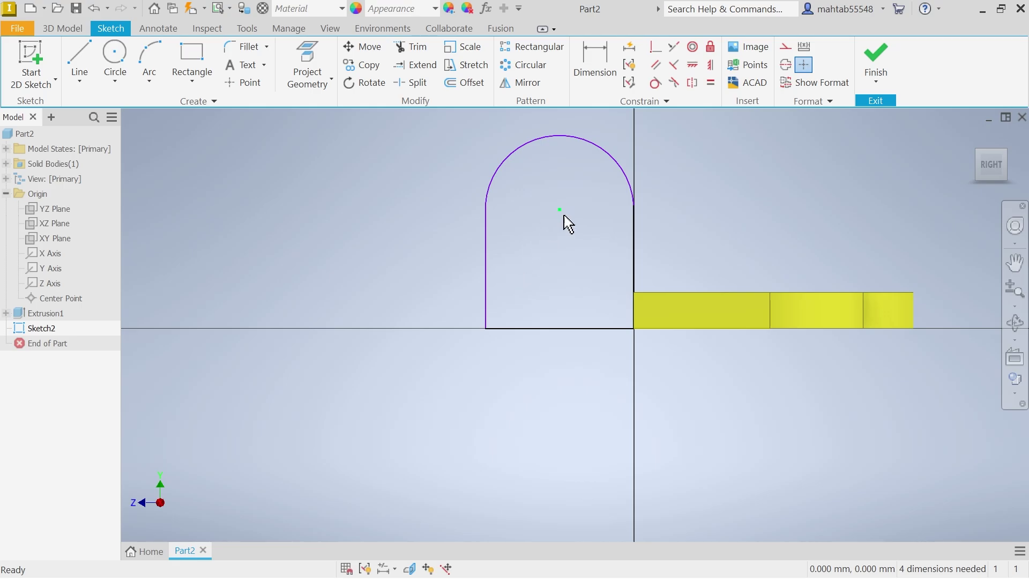
Step: Dimension the profile's horizontal base line to 56 mm
{"action": "left_click", "coordinate": [596, 60]}
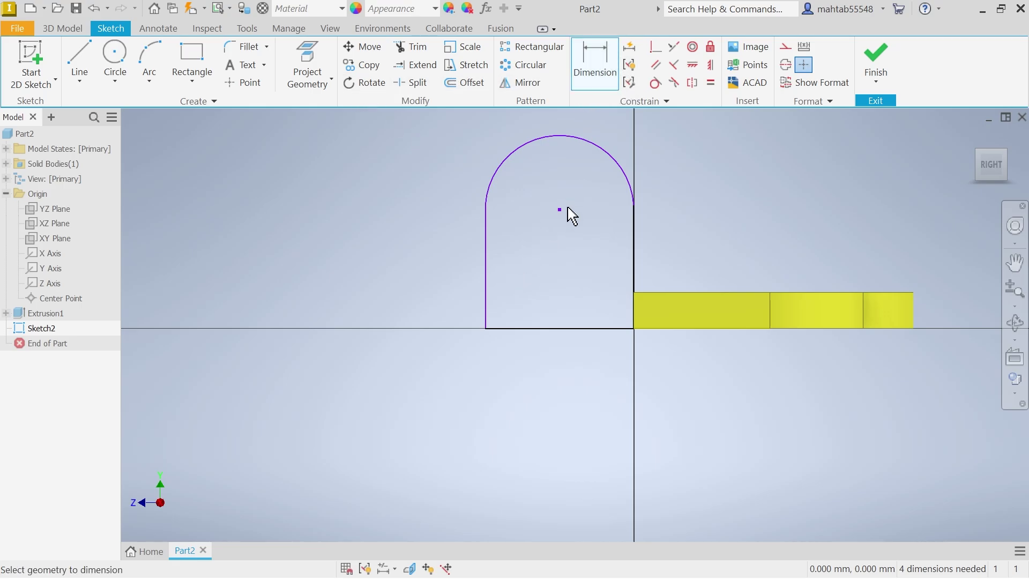
{"action": "left_click", "coordinate": [572, 330]}
{"action": "left_click", "coordinate": [561, 359]}
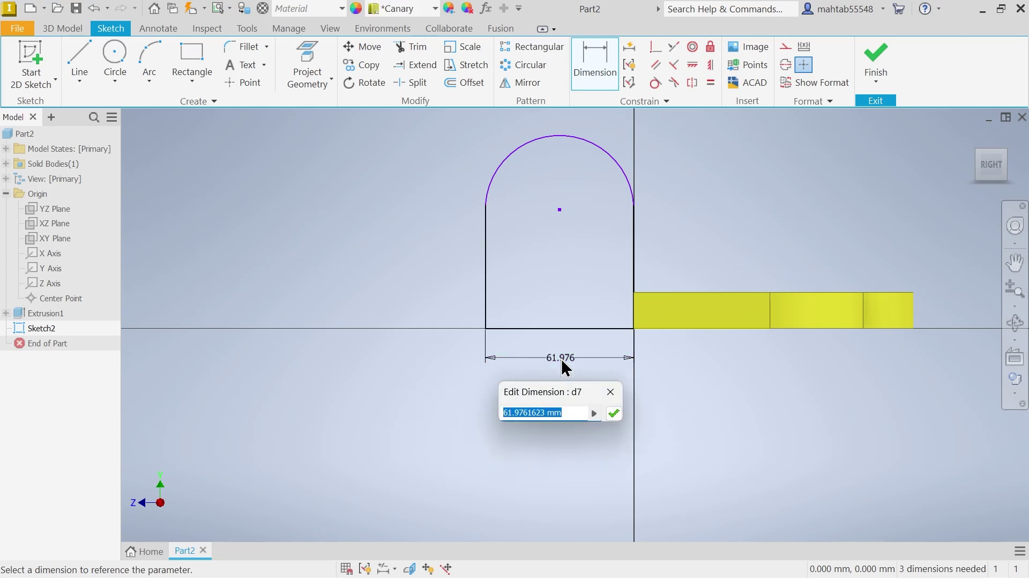
{"action": "type", "text": "56"}
{"action": "key", "text": "Return"}
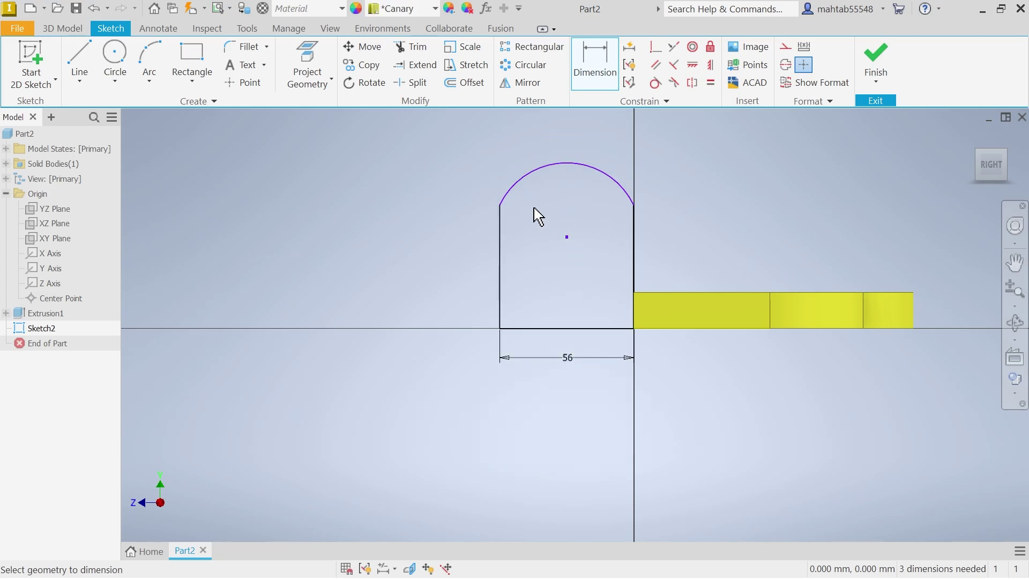
Step: Make the top arc tangent to both vertical side lines of the boss profile
{"action": "scroll", "coordinate": [539, 206], "scroll_direction": "up", "scroll_amount": 3}
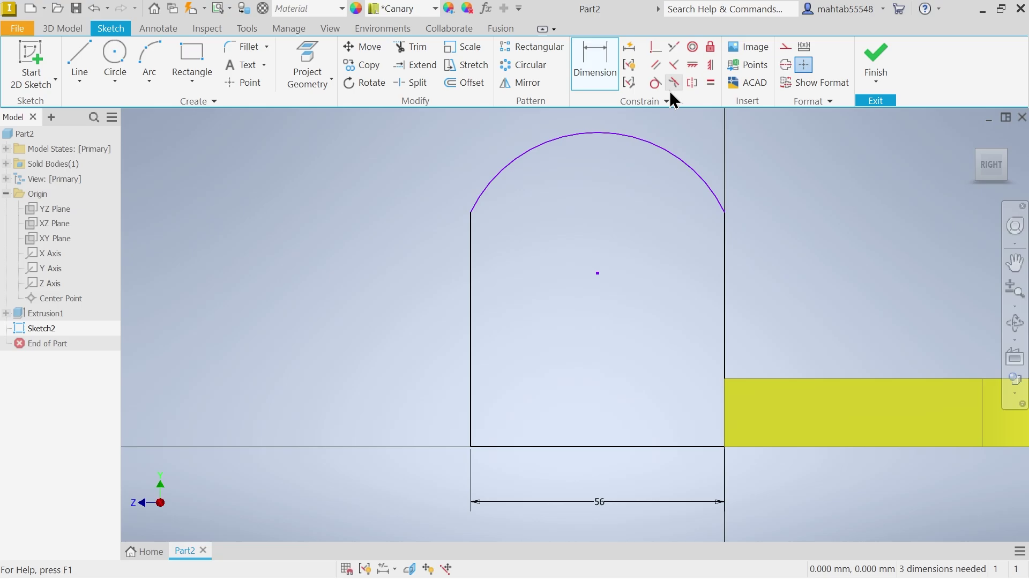
{"action": "left_click", "coordinate": [655, 82]}
{"action": "left_click", "coordinate": [473, 223]}
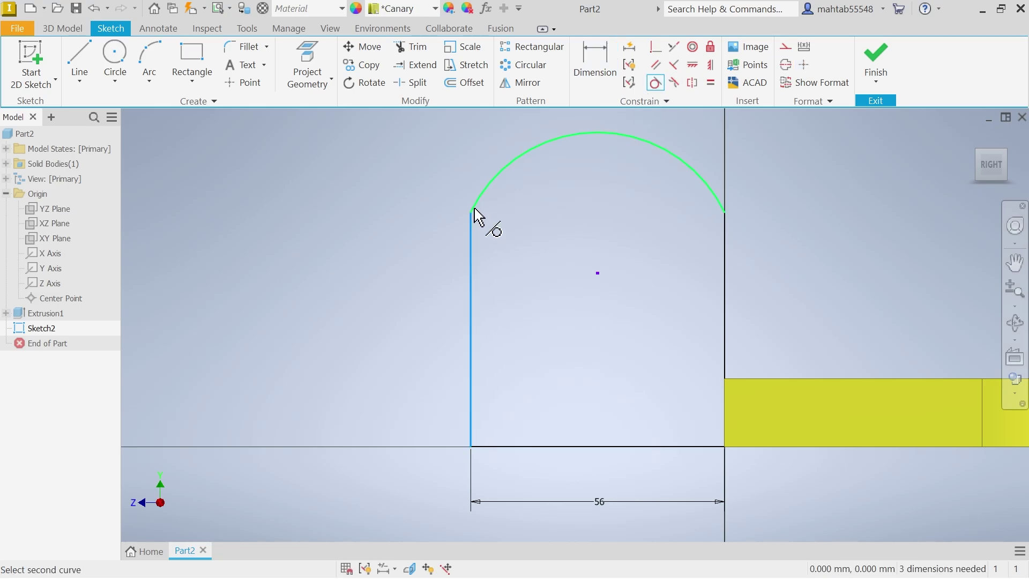
{"action": "left_click", "coordinate": [475, 215]}
{"action": "left_click", "coordinate": [726, 282]}
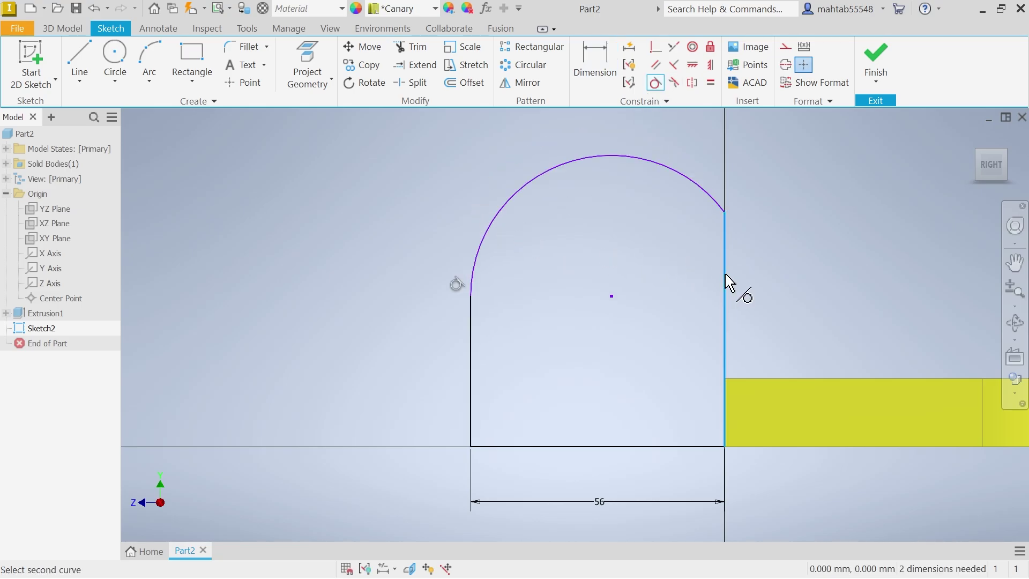
{"action": "left_click", "coordinate": [713, 209]}
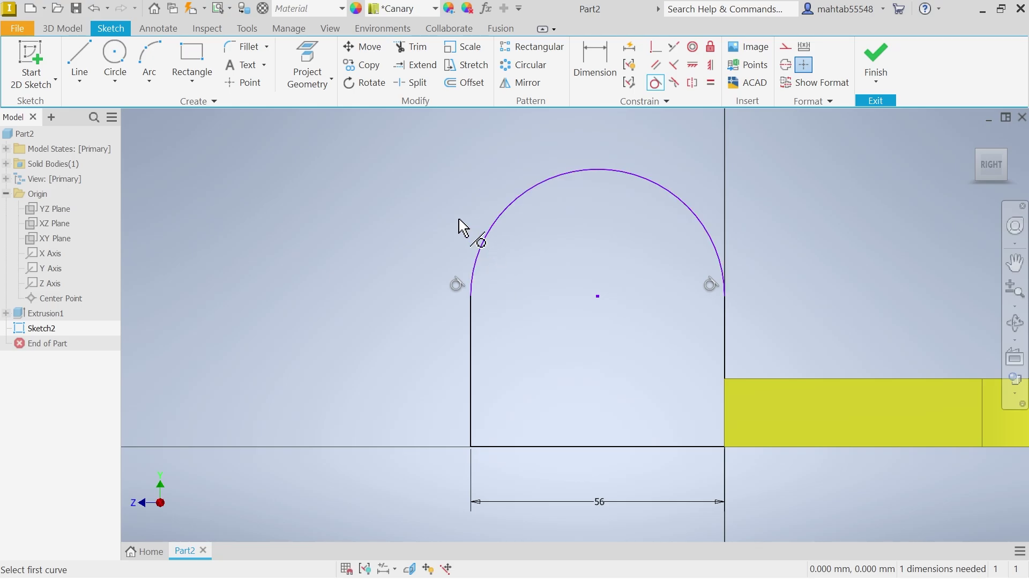
{"action": "key", "text": "Escape"}
Step: Dimension the arc centre 40 mm above the base line and finish the sketch
{"action": "left_click", "coordinate": [596, 72]}
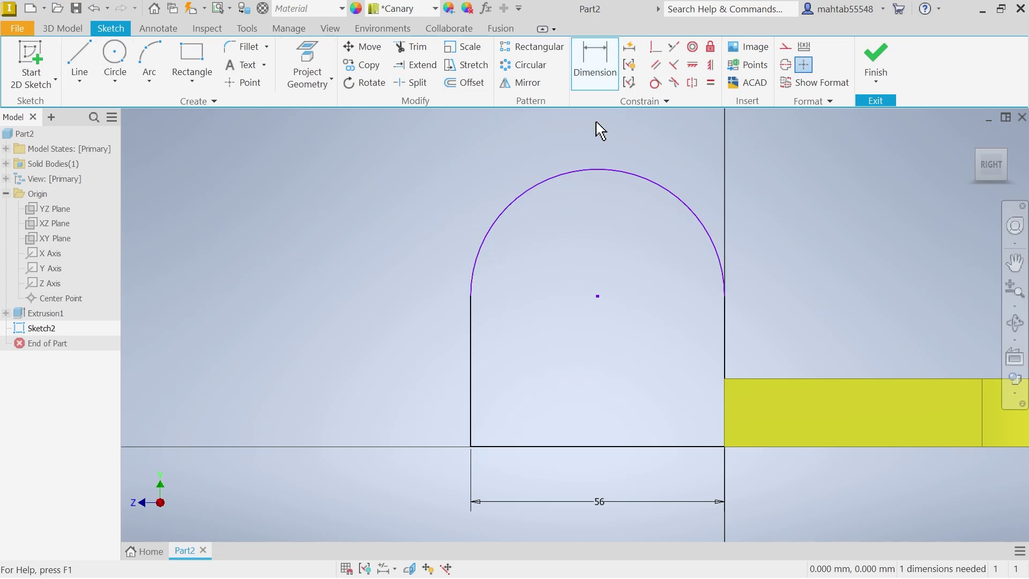
{"action": "left_click", "coordinate": [598, 297]}
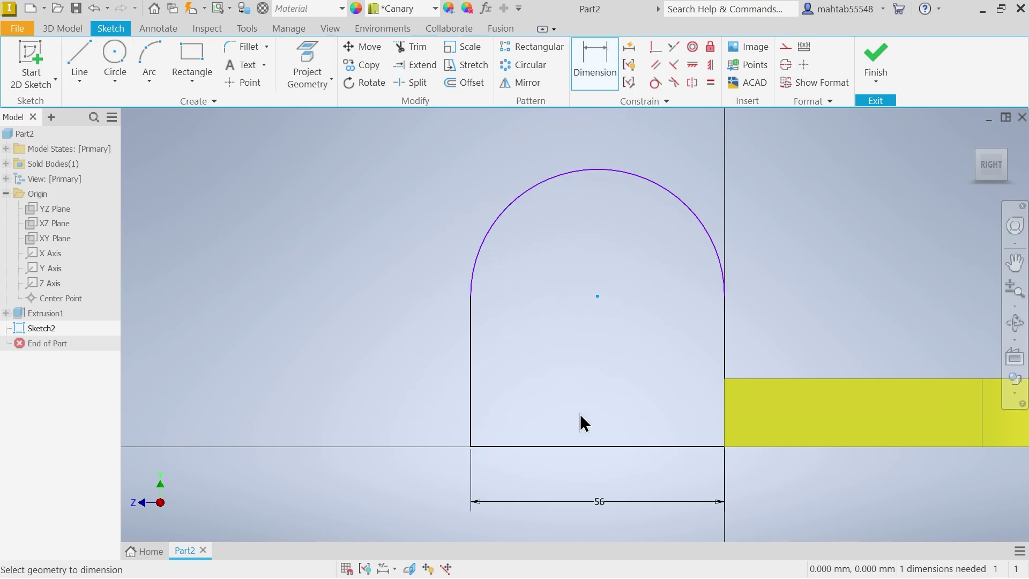
{"action": "left_click", "coordinate": [578, 446]}
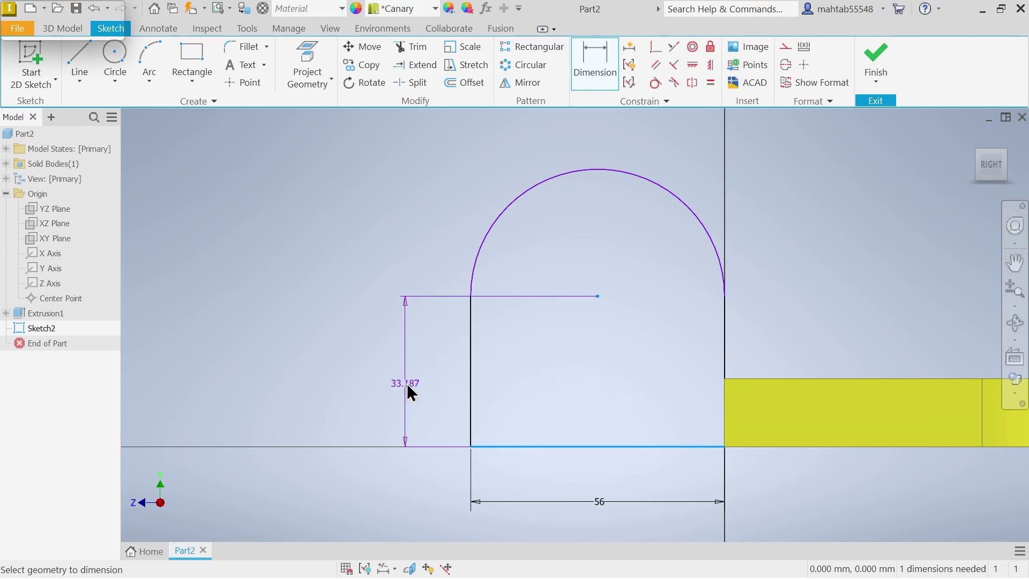
{"action": "left_click", "coordinate": [407, 384]}
{"action": "type", "text": "40"}
{"action": "left_click", "coordinate": [459, 441]}
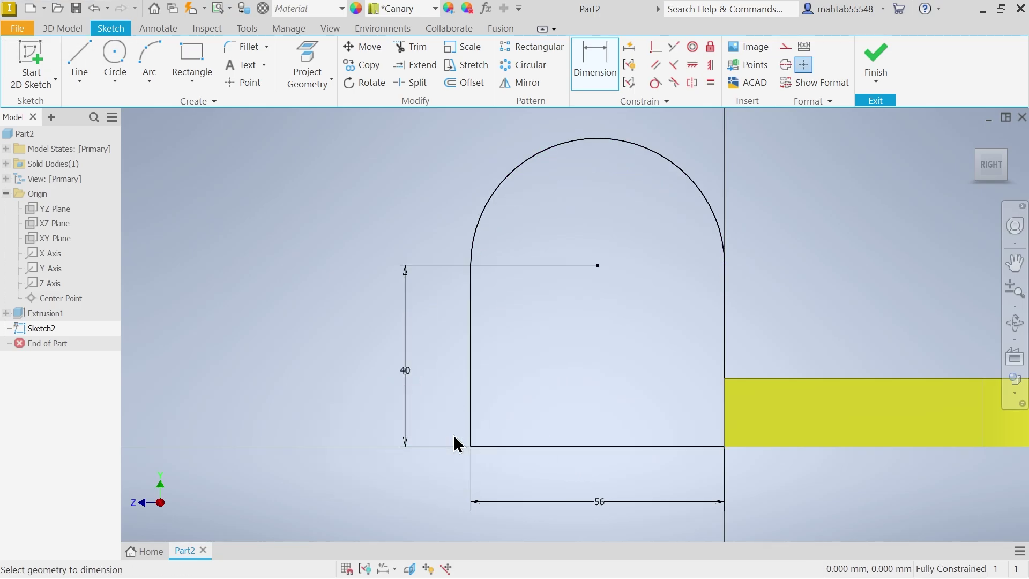
{"action": "left_click", "coordinate": [874, 60]}
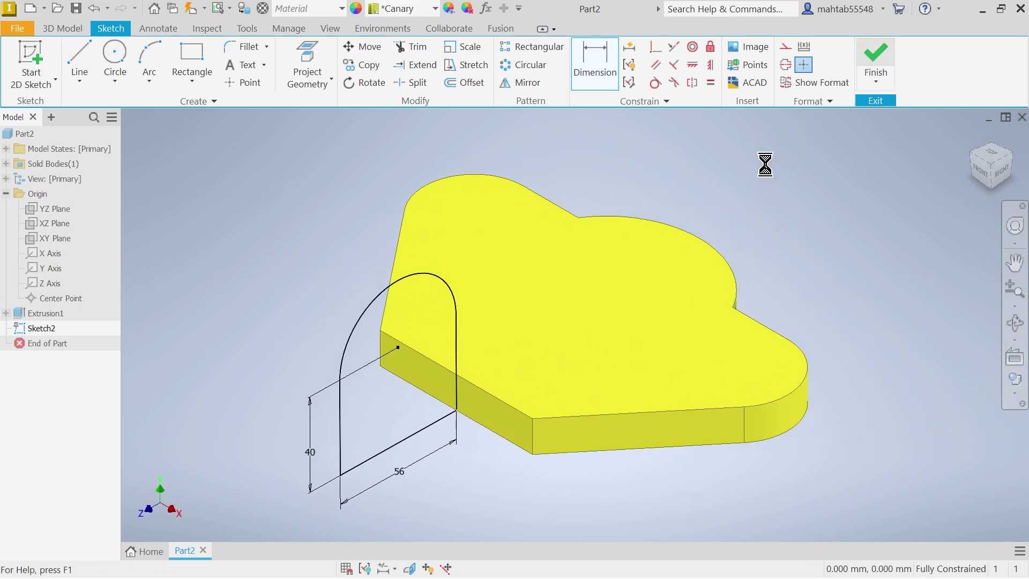
Step: Extrude the round-topped boss profile symmetrically by 75 mm in total, joined to the base plate
{"action": "left_click", "coordinate": [76, 76]}
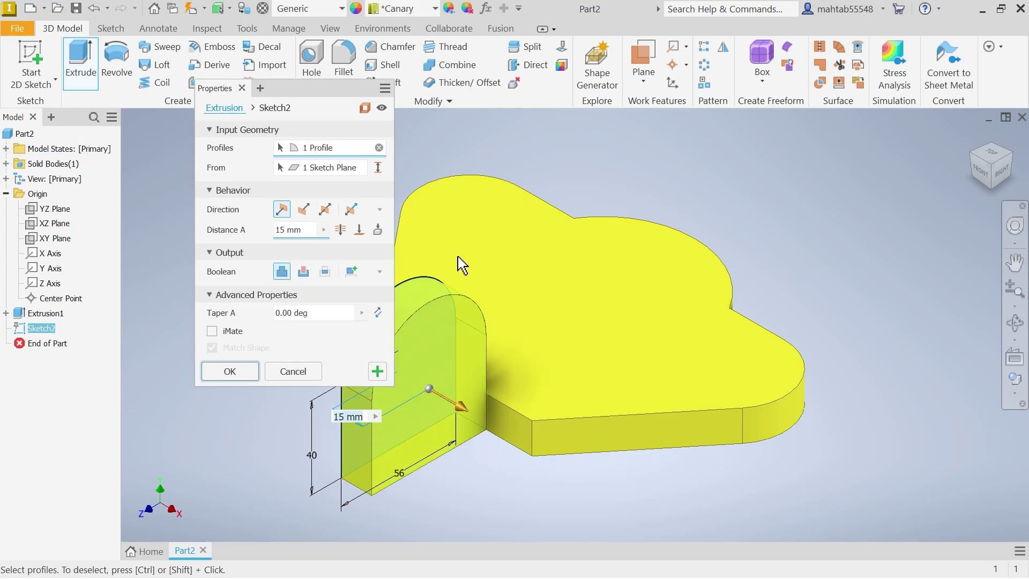
{"action": "left_click_drag", "start_coordinate": [302, 91], "coordinate": [737, 133]}
{"action": "scroll", "coordinate": [522, 356], "scroll_direction": "down", "scroll_amount": 3}
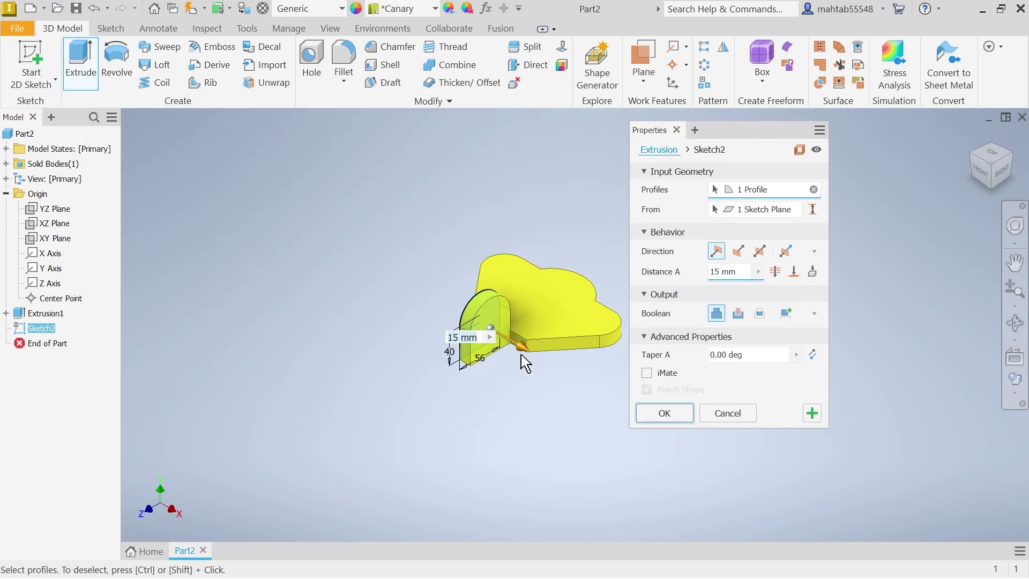
{"action": "scroll", "coordinate": [523, 356], "scroll_direction": "up", "scroll_amount": 5}
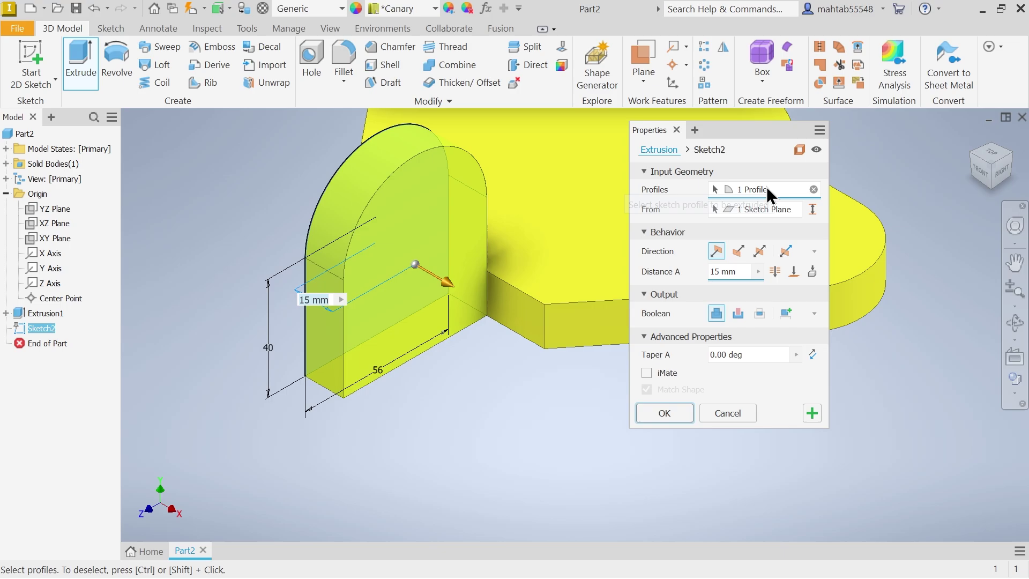
{"action": "left_click", "coordinate": [759, 251]}
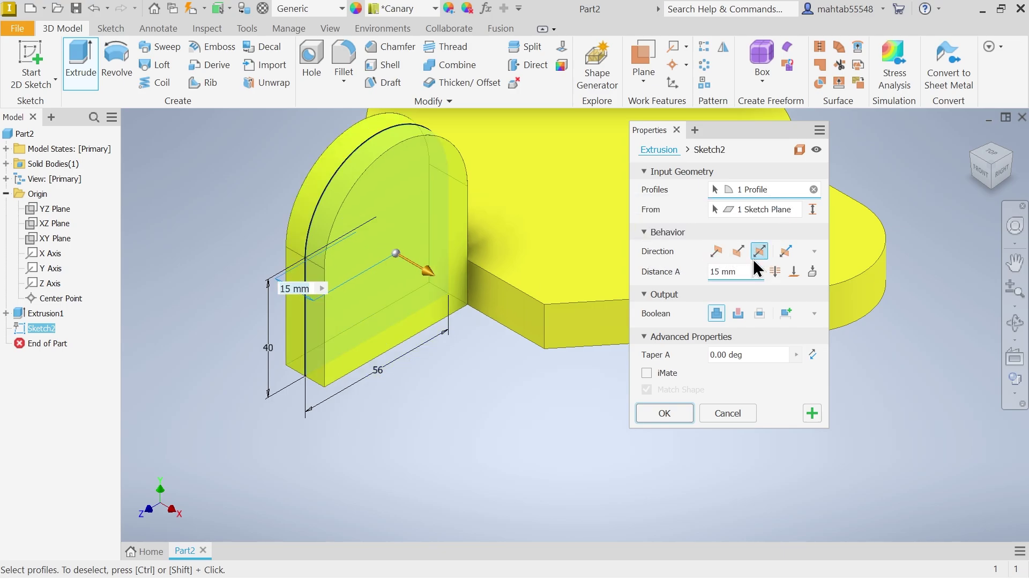
{"action": "left_click_drag", "start_coordinate": [740, 273], "coordinate": [718, 272]}
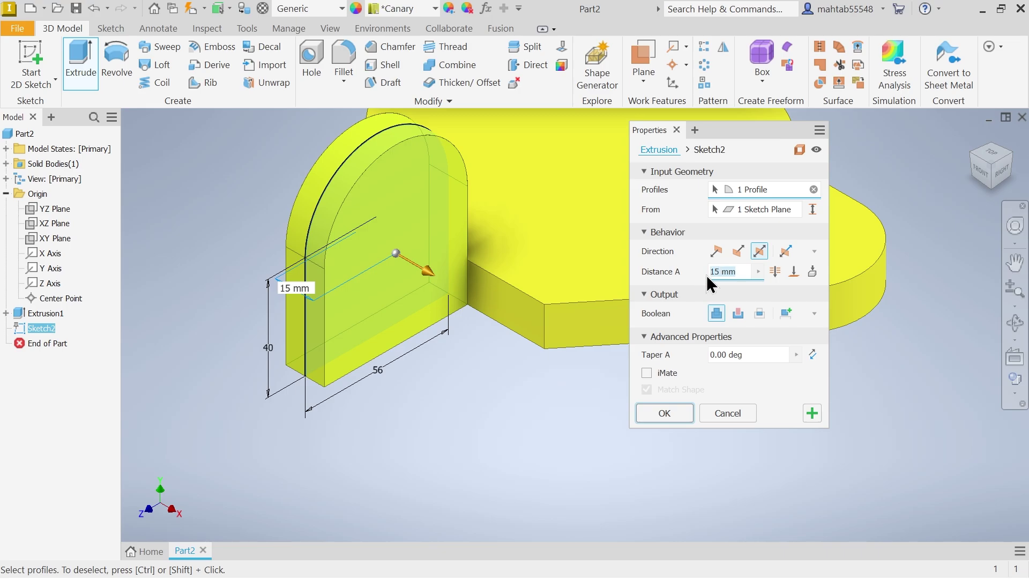
{"action": "type", "text": "75"}
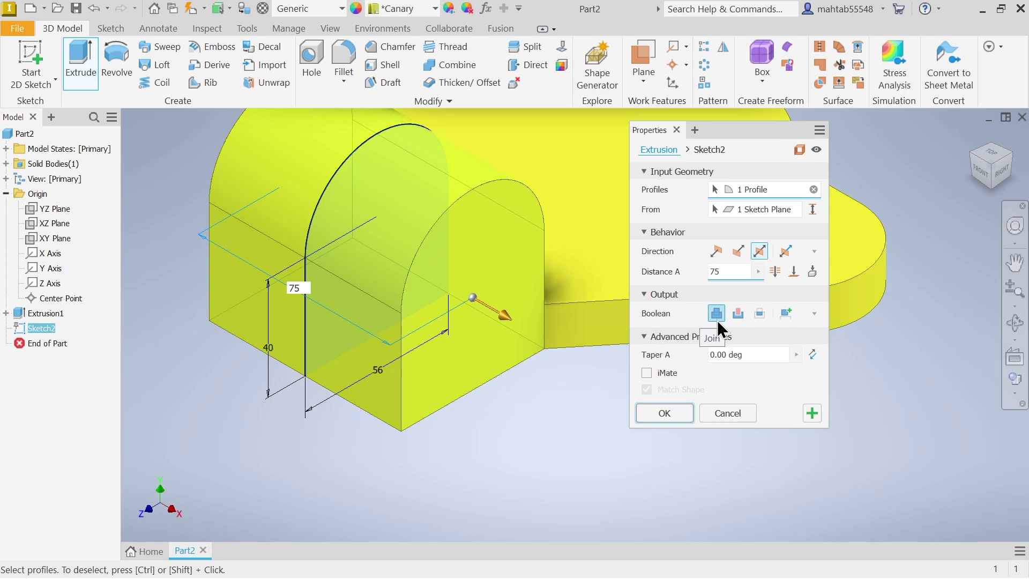
{"action": "left_click", "coordinate": [664, 413]}
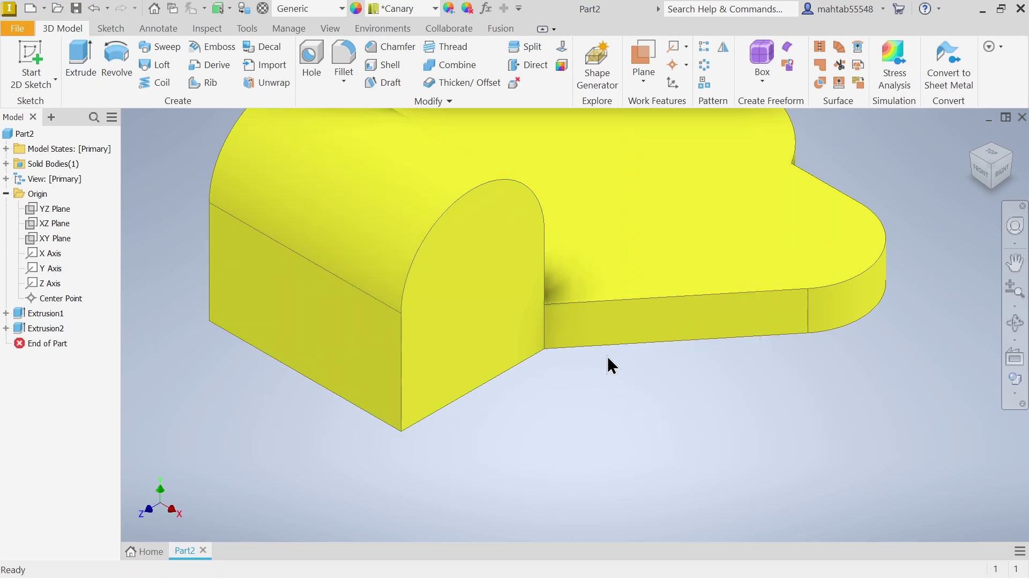
{"action": "scroll", "coordinate": [603, 356], "scroll_direction": "down", "scroll_amount": 5}
{"action": "scroll", "coordinate": [602, 295], "scroll_direction": "up", "scroll_amount": 3}
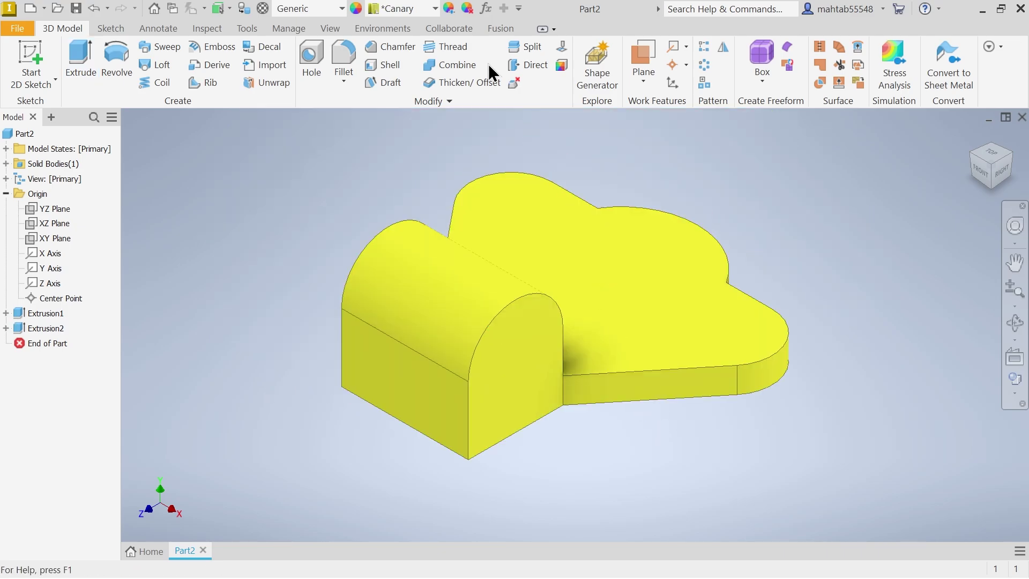
Step: Change the part's appearance to Silver from the Inventor Material Library
{"action": "left_click", "coordinate": [400, 9]}
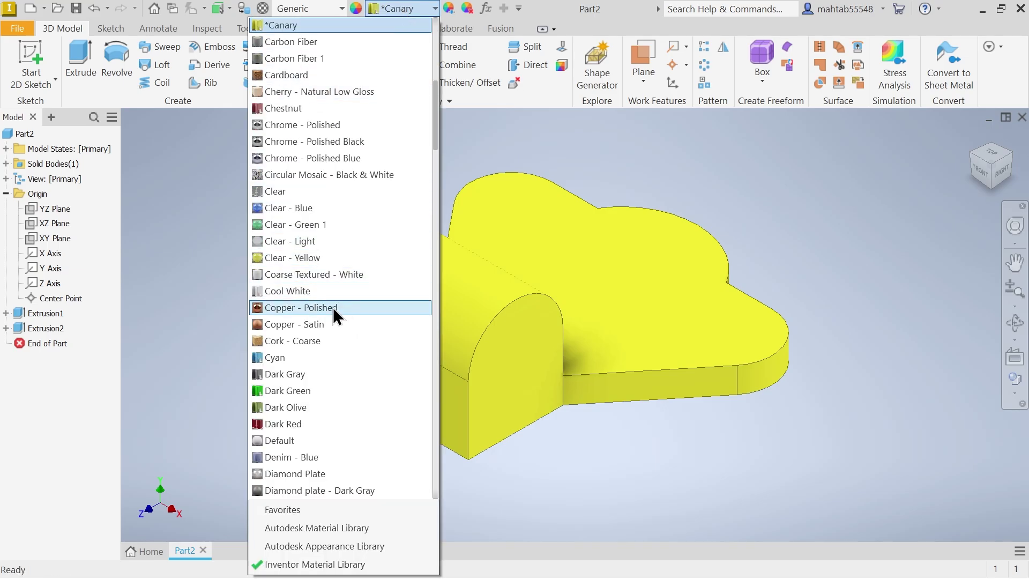
{"action": "scroll", "coordinate": [300, 348], "scroll_direction": "down", "scroll_amount": 20}
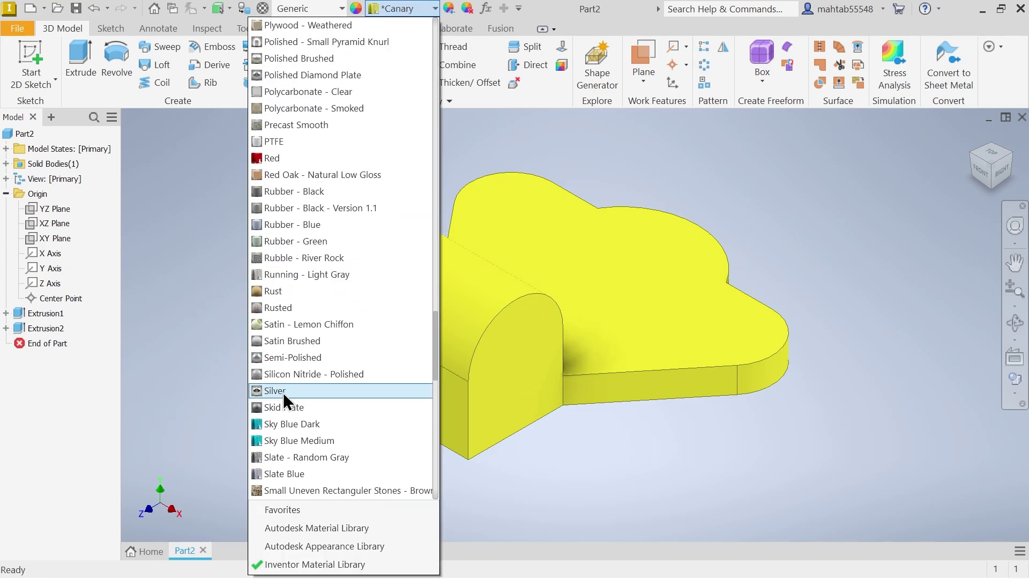
{"action": "left_click", "coordinate": [283, 393]}
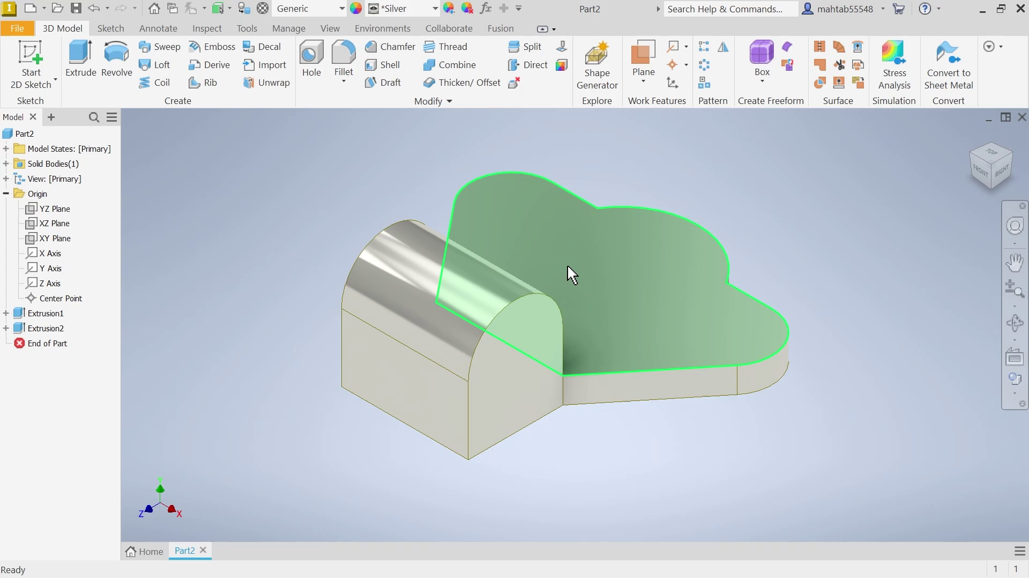
Step: Switch to the Exercise 34 drawing image, examine the plan view and section A-A for the ear and cylinder dimensions, and return to Inventor
{"action": "key", "text": "alt+Tab"}
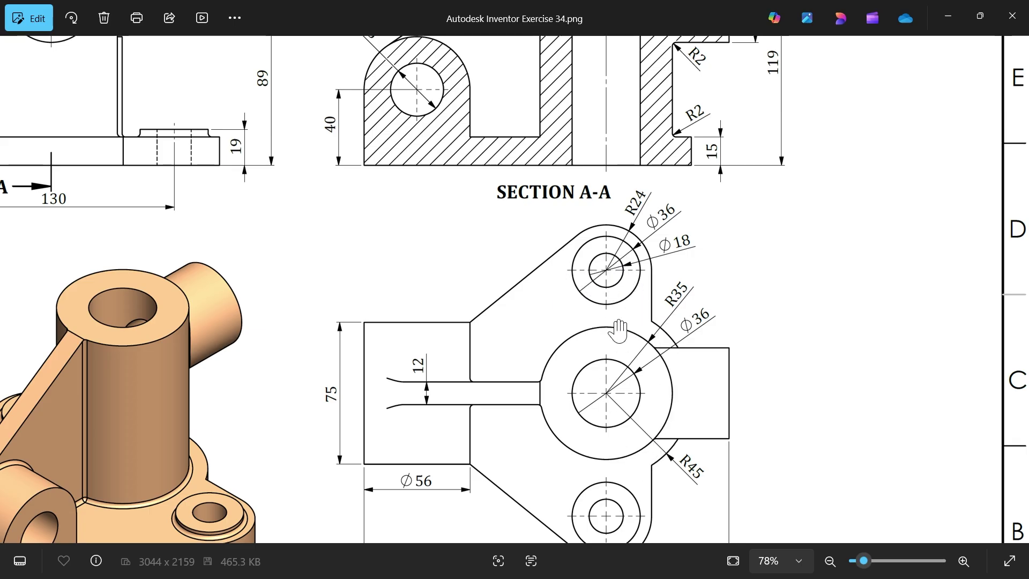
{"action": "scroll", "coordinate": [619, 331], "scroll_direction": "down", "scroll_amount": 3}
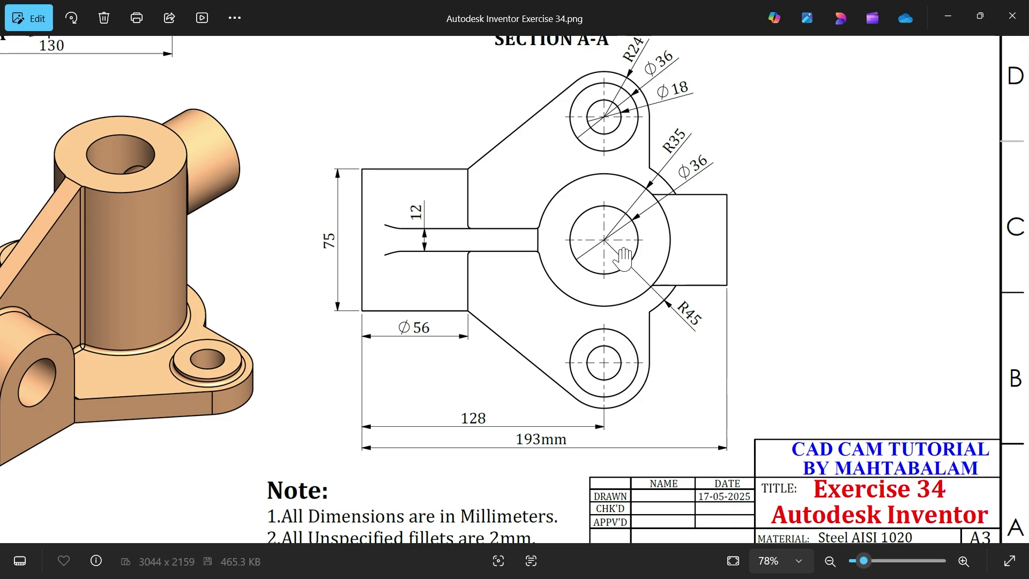
{"action": "scroll", "coordinate": [623, 259], "scroll_direction": "up", "scroll_amount": 2}
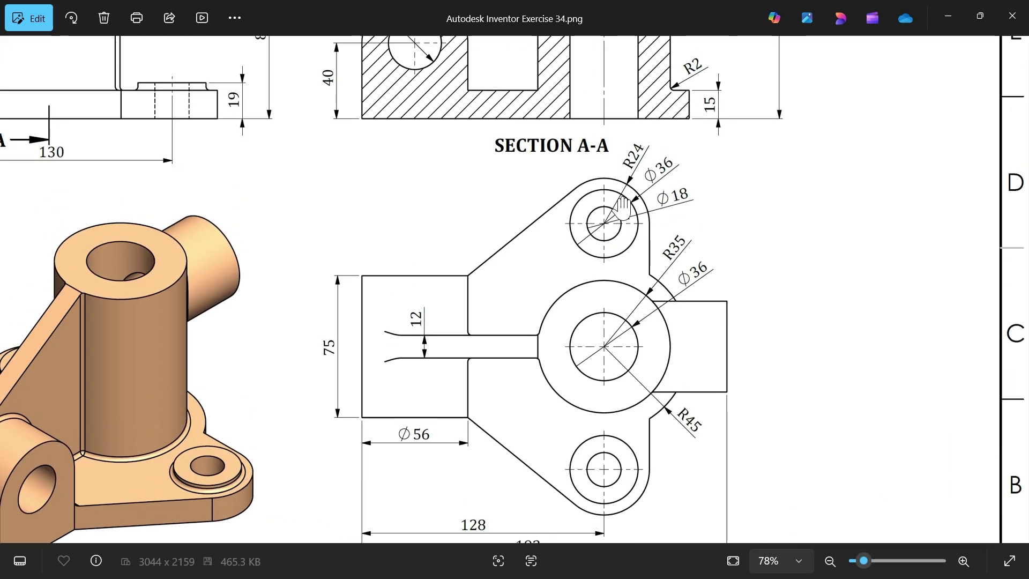
{"action": "scroll", "coordinate": [621, 198], "scroll_direction": "up", "scroll_amount": 3}
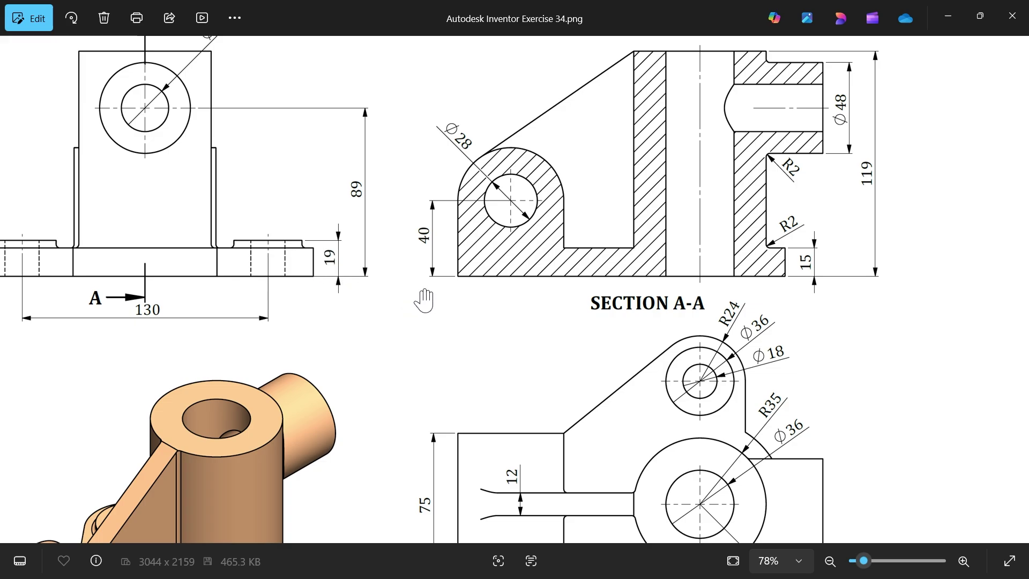
{"action": "left_click", "coordinate": [948, 16]}
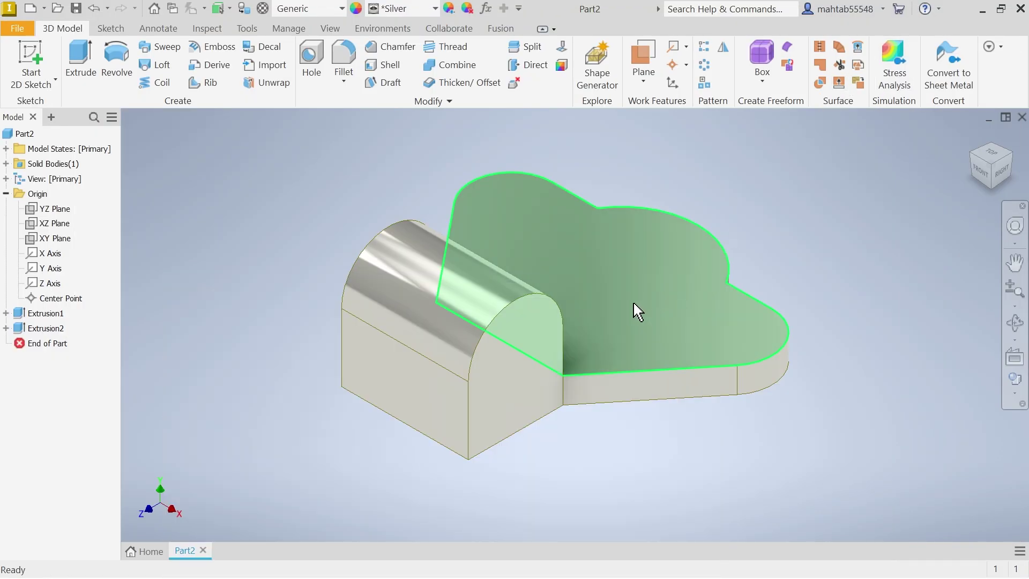
Step: Start a sketch on the base plate's upper face and draw an 18 mm circle centred on the left ear's arc
{"action": "left_click", "coordinate": [633, 300]}
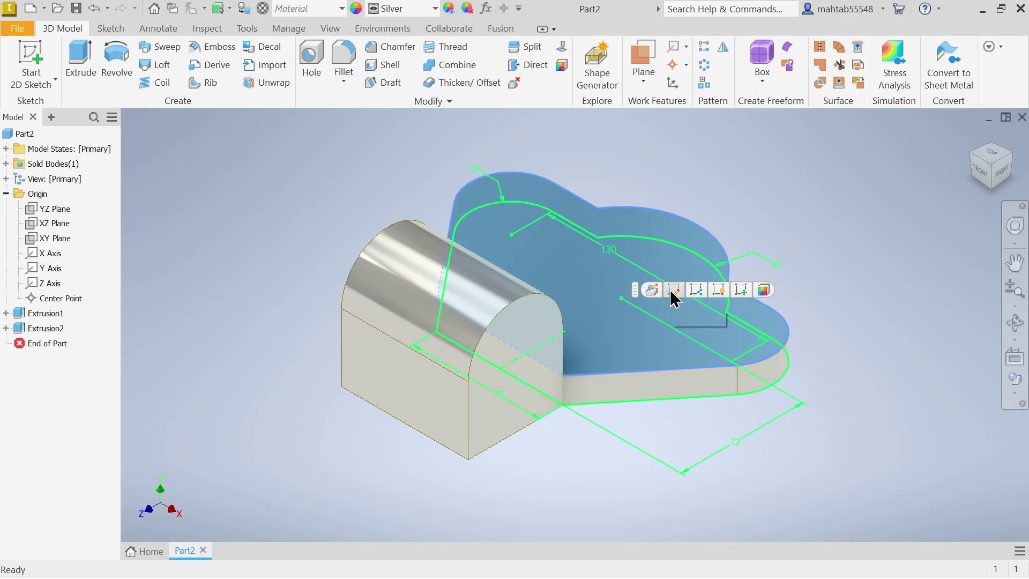
{"action": "left_click", "coordinate": [745, 292]}
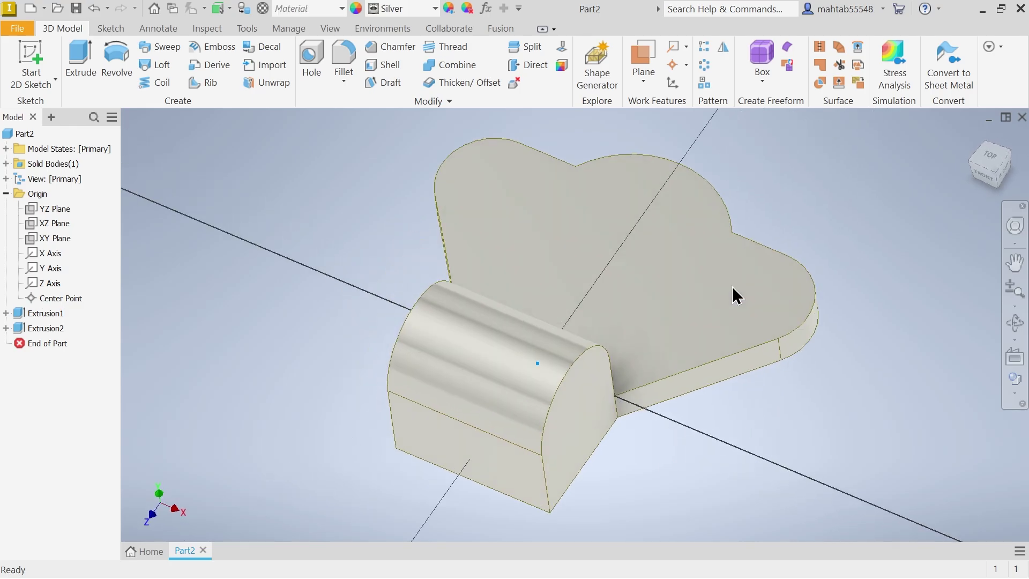
{"action": "left_click", "coordinate": [114, 56]}
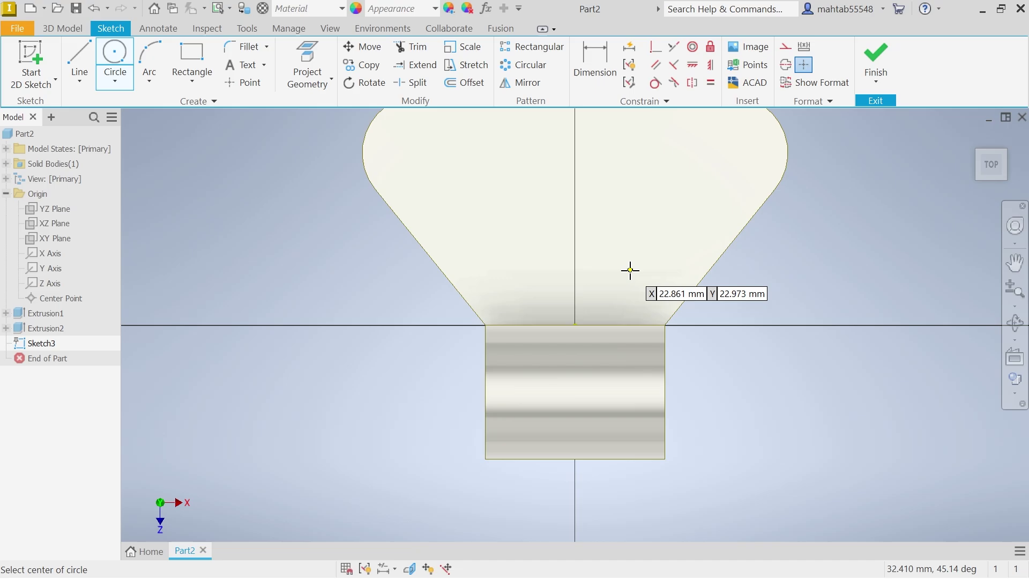
{"action": "scroll", "coordinate": [560, 191], "scroll_direction": "down", "scroll_amount": 3}
{"action": "scroll", "coordinate": [428, 182], "scroll_direction": "up", "scroll_amount": 5}
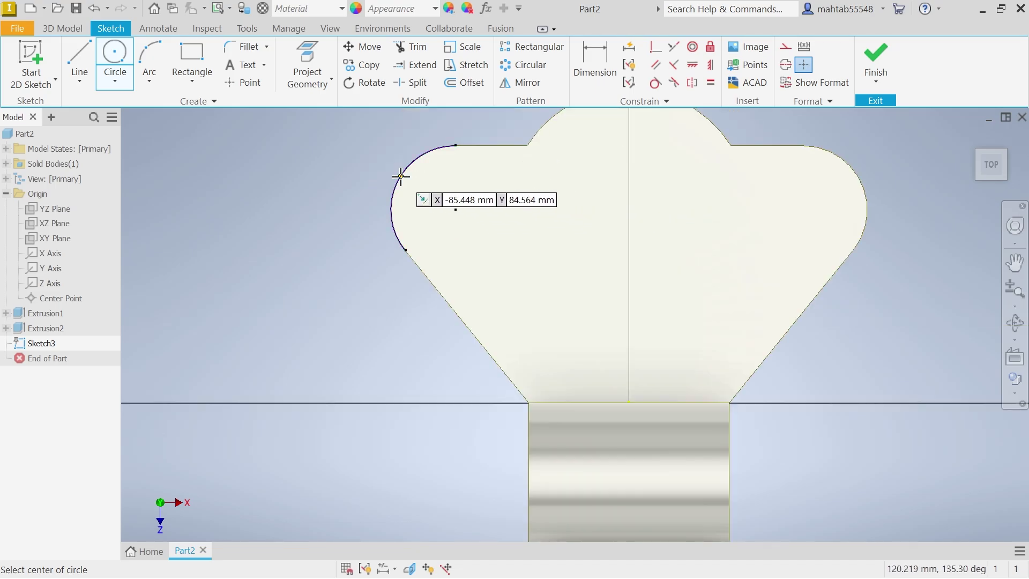
{"action": "left_click", "coordinate": [456, 210]}
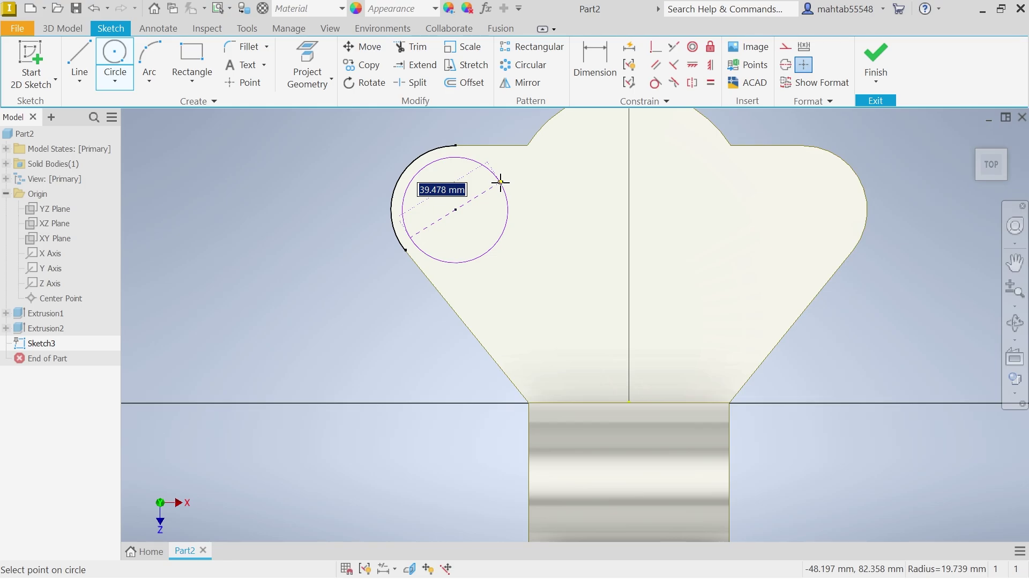
{"action": "type", "text": "18"}
{"action": "key", "text": "Return"}
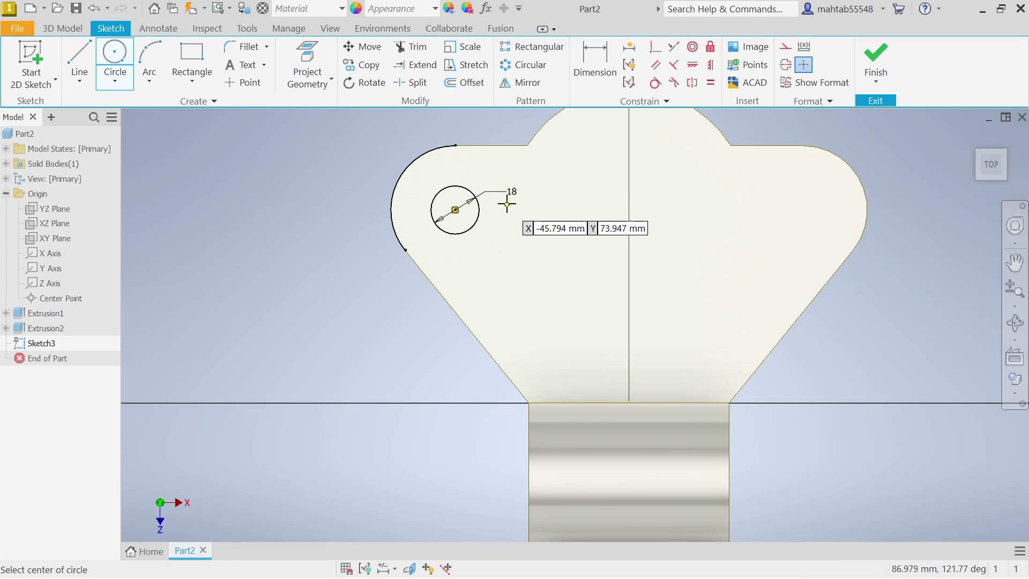
Step: Draw a 36 mm circle concentric with the left ear's 18 mm circle
{"action": "left_click", "coordinate": [456, 210]}
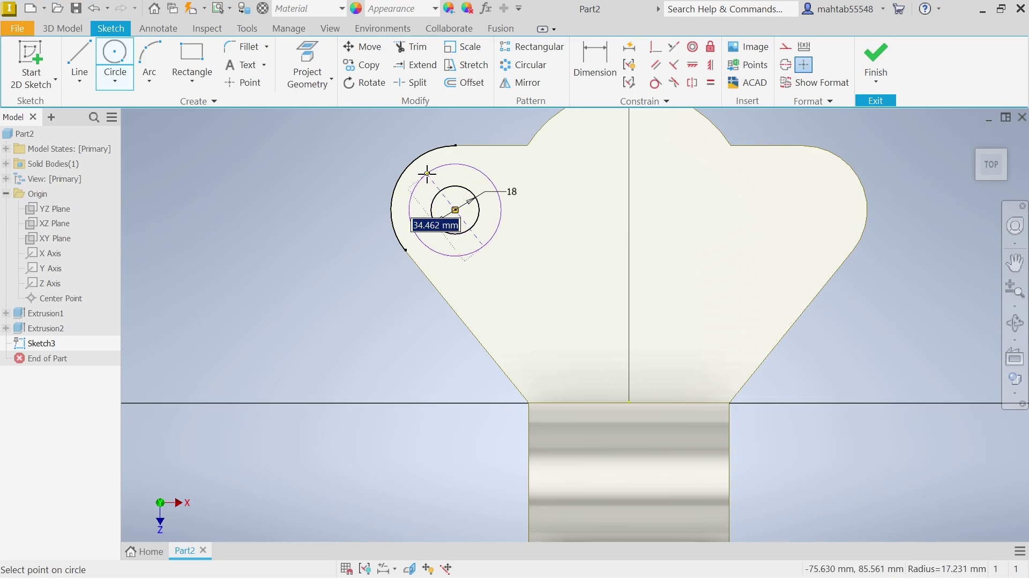
{"action": "type", "text": "36"}
{"action": "key", "text": "Return"}
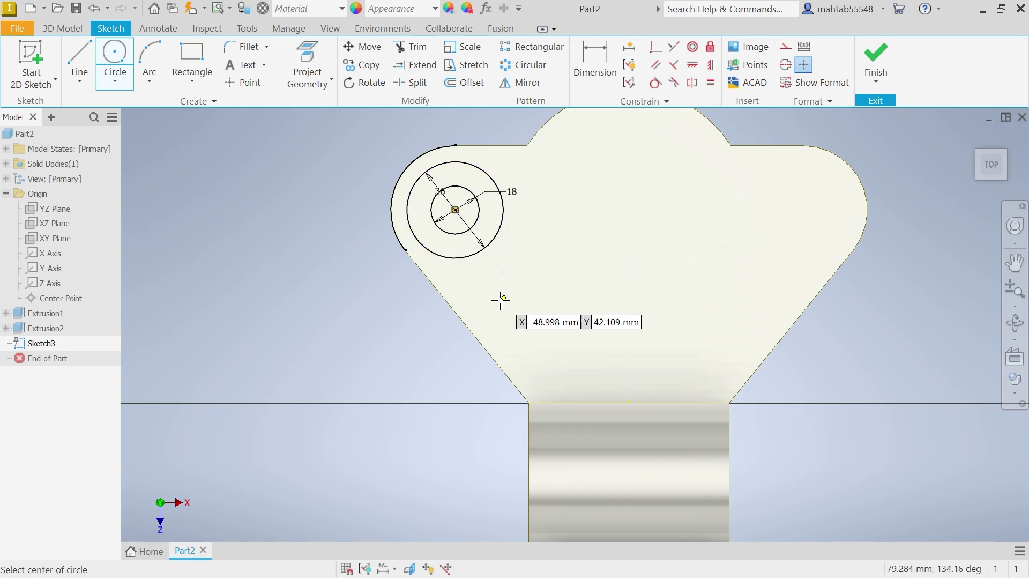
{"action": "key", "text": "Escape"}
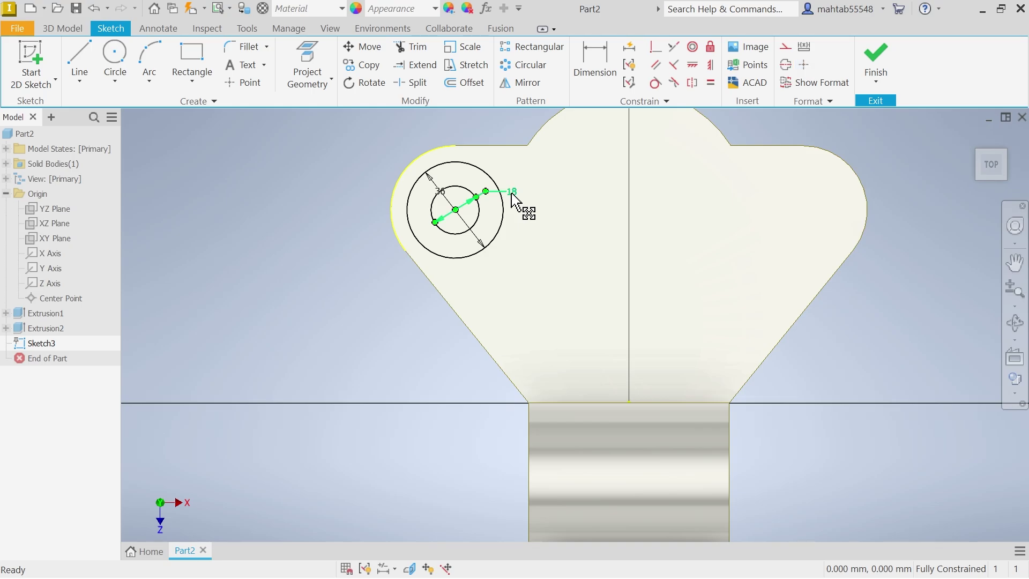
{"action": "left_click", "coordinate": [512, 196]}
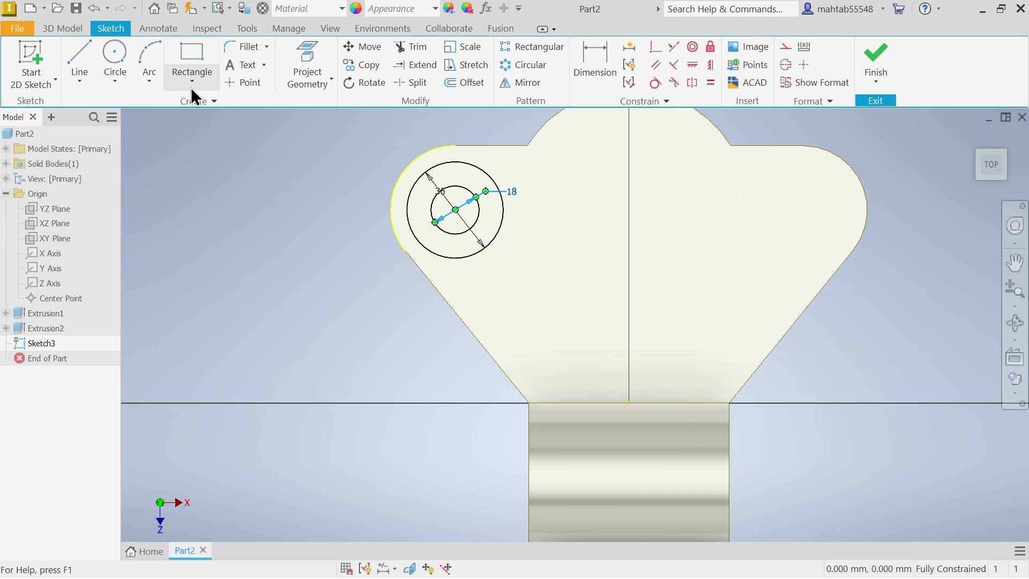
Step: Draw a 70 mm circle centred on the plate's large middle arc
{"action": "left_click", "coordinate": [116, 53]}
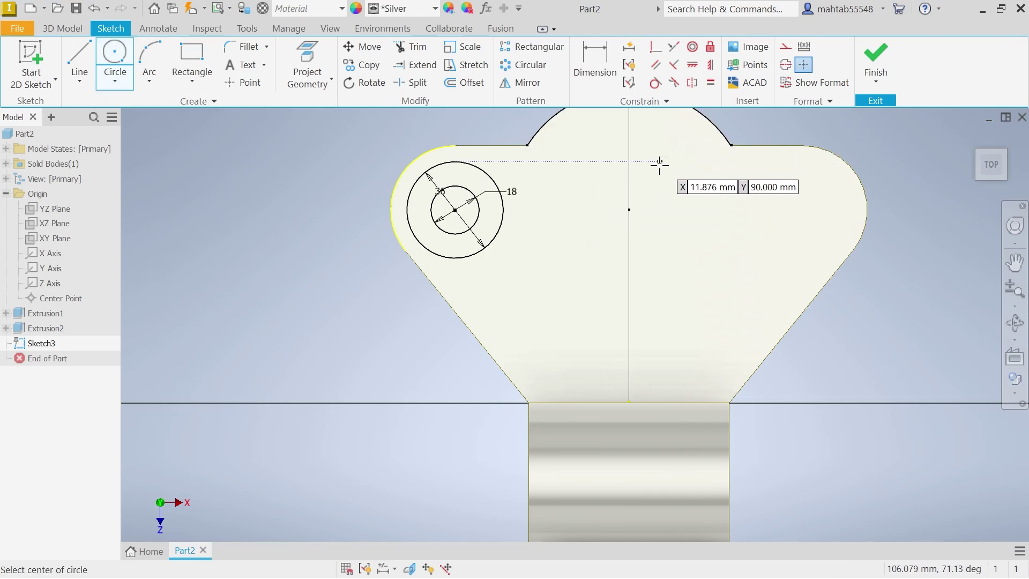
{"action": "left_click", "coordinate": [629, 210]}
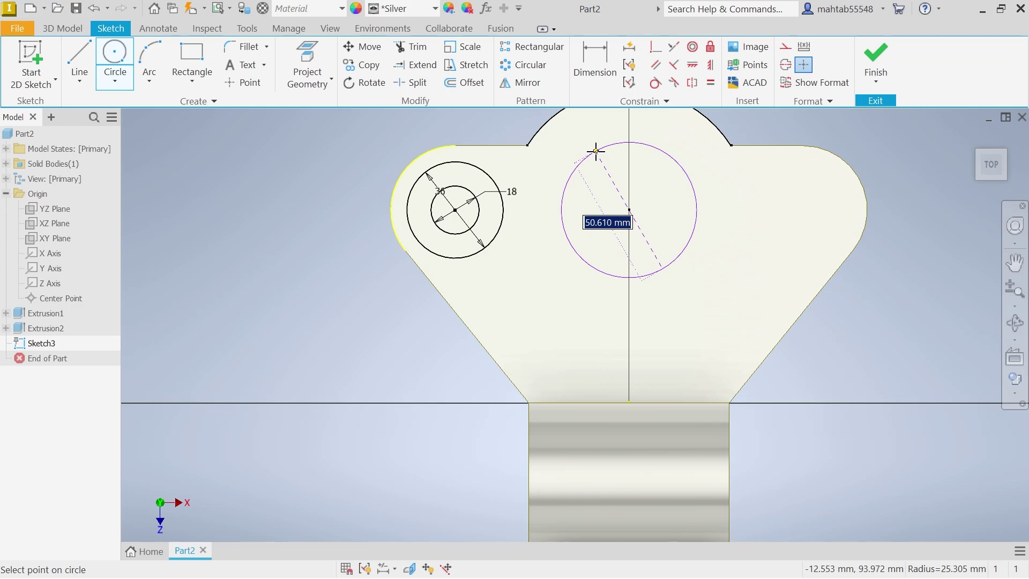
{"action": "type", "text": "70"}
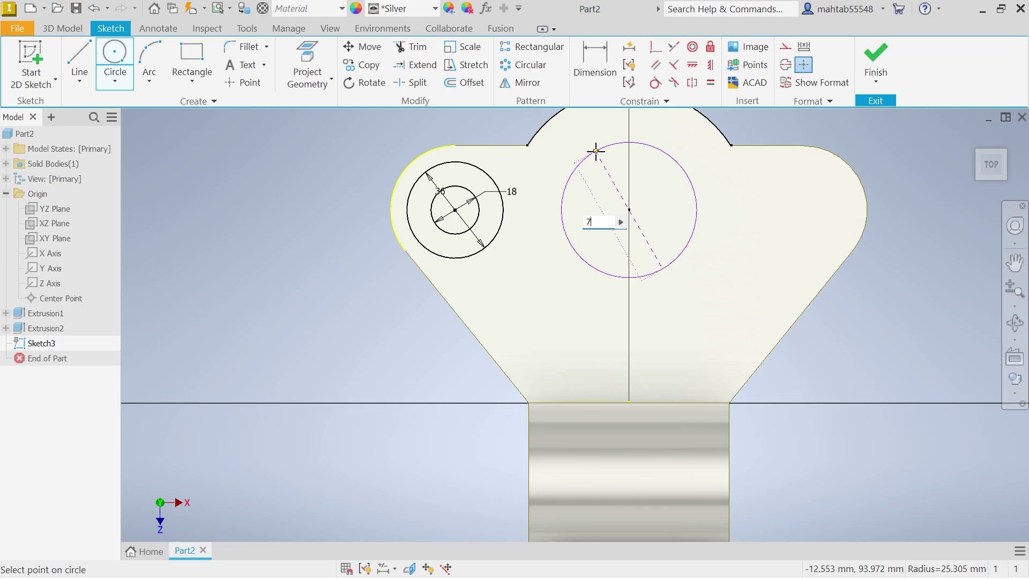
{"action": "key", "text": "Return"}
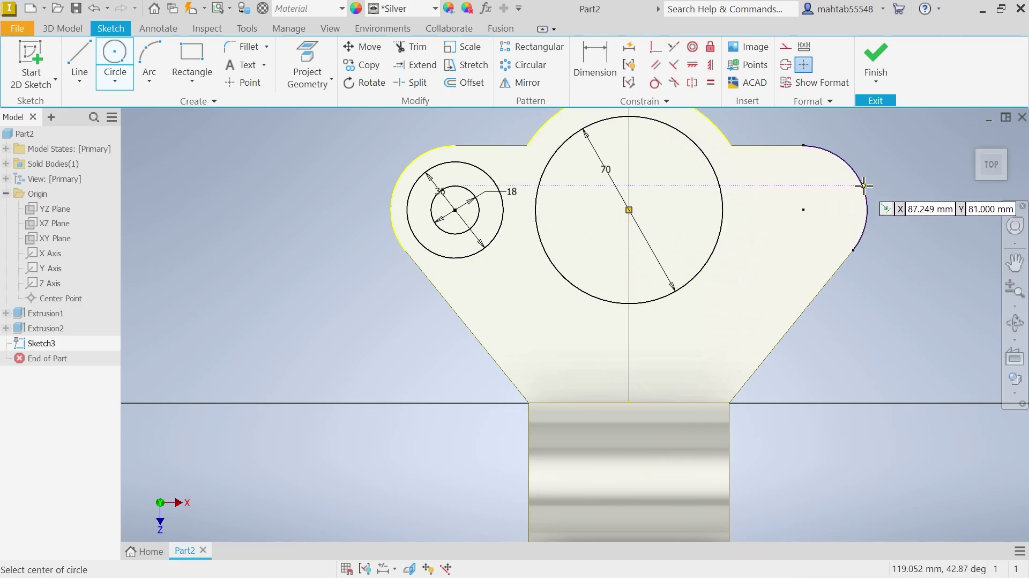
Step: Draw concentric 36 mm and 18 mm circles centred on the right ear's arc
{"action": "left_click", "coordinate": [804, 211]}
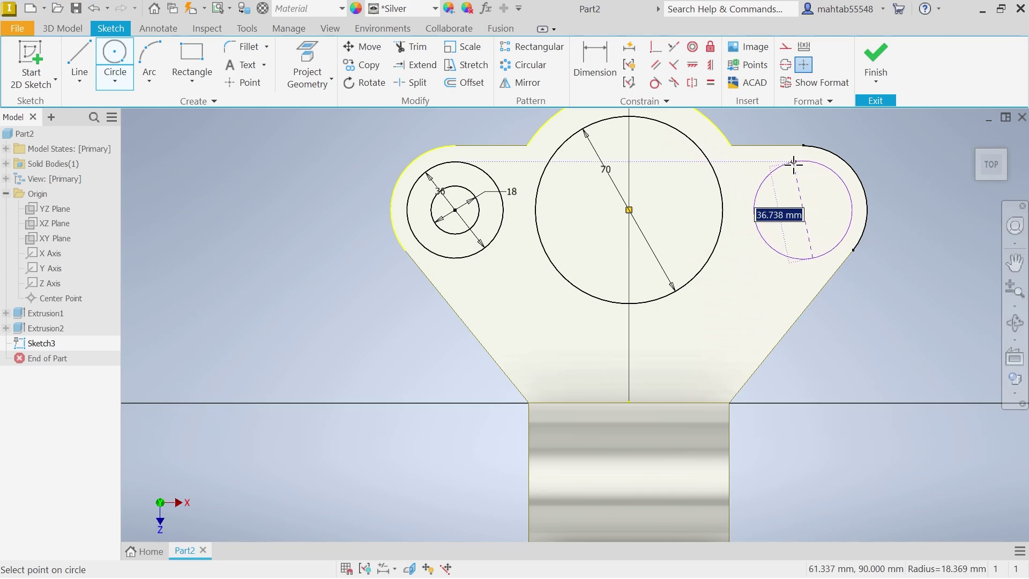
{"action": "type", "text": "36"}
{"action": "key", "text": "Return"}
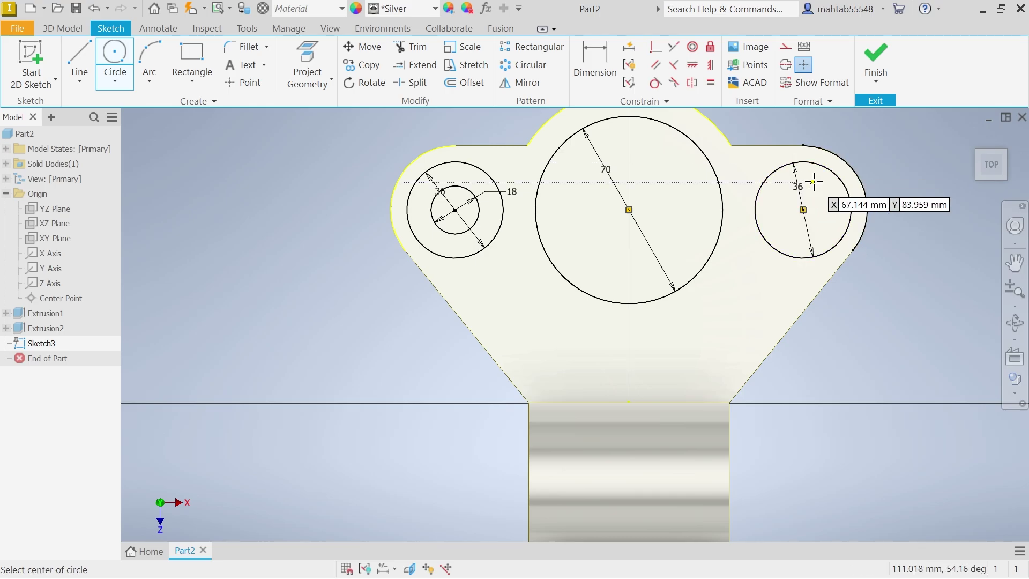
{"action": "left_click", "coordinate": [803, 211]}
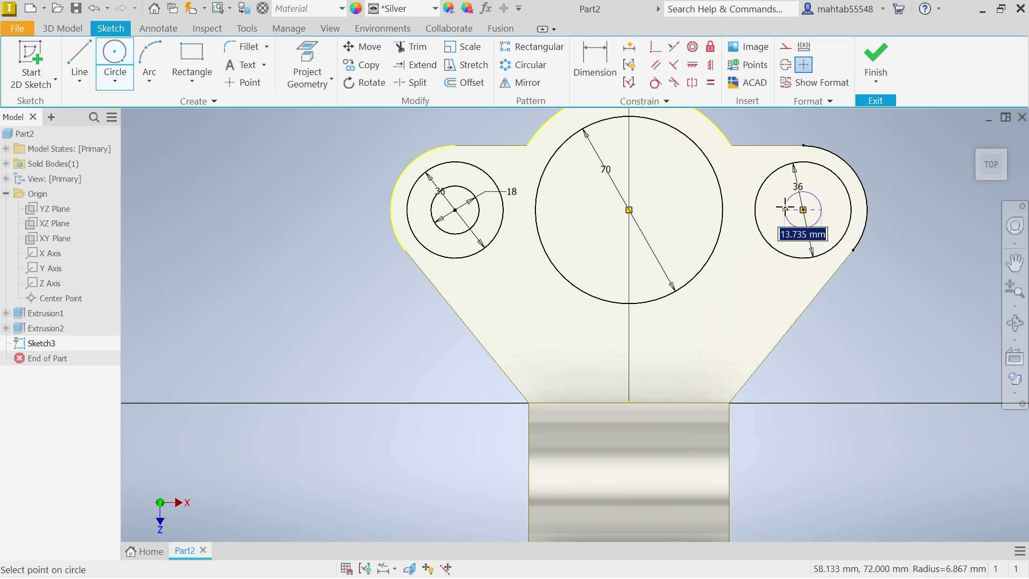
{"action": "type", "text": "18"}
{"action": "key", "text": "Return"}
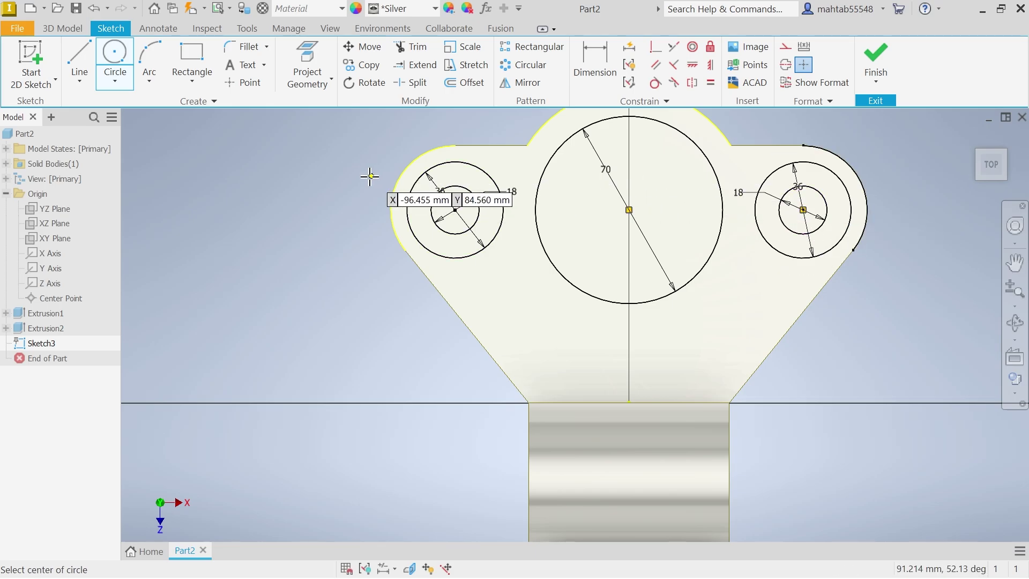
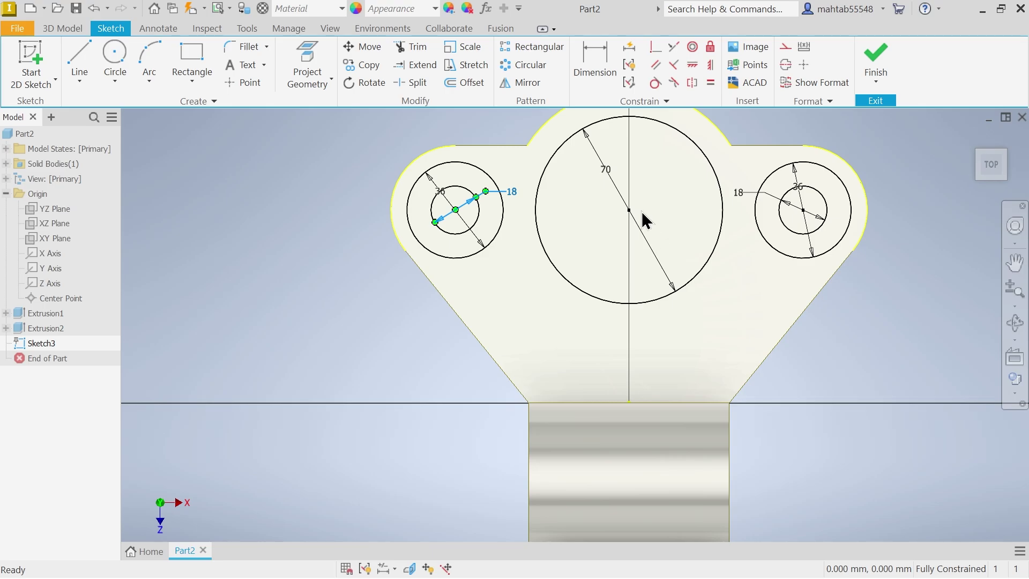
Step: Draw a 30 mm circle concentric with the 70 mm middle circle
{"action": "left_click", "coordinate": [113, 54]}
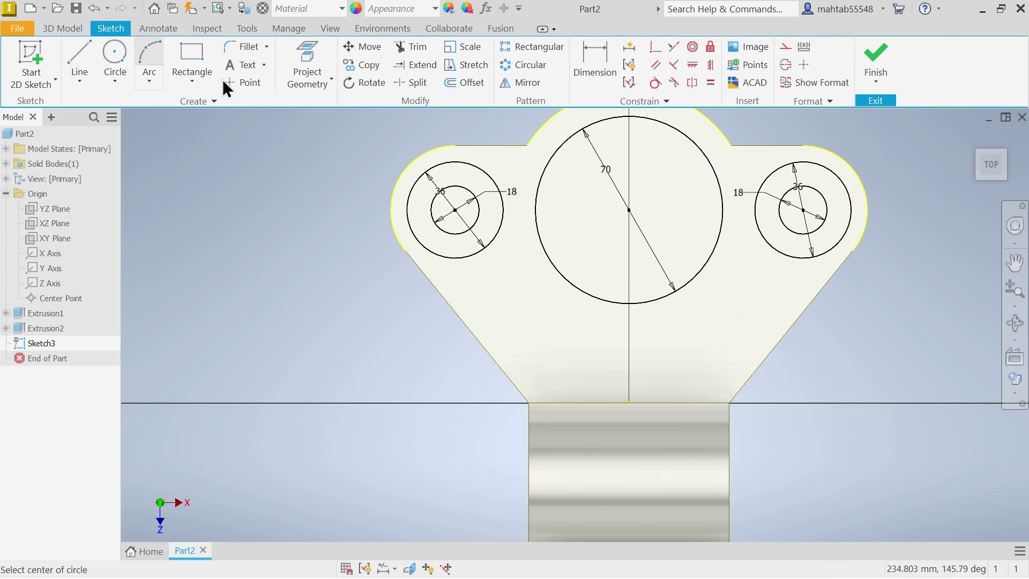
{"action": "left_click", "coordinate": [628, 209]}
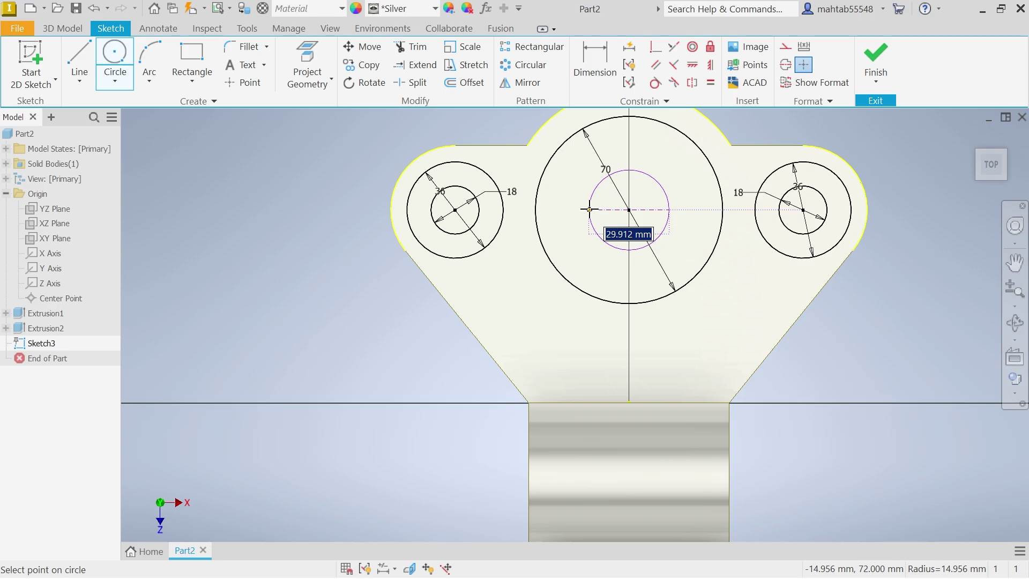
{"action": "type", "text": "15"}
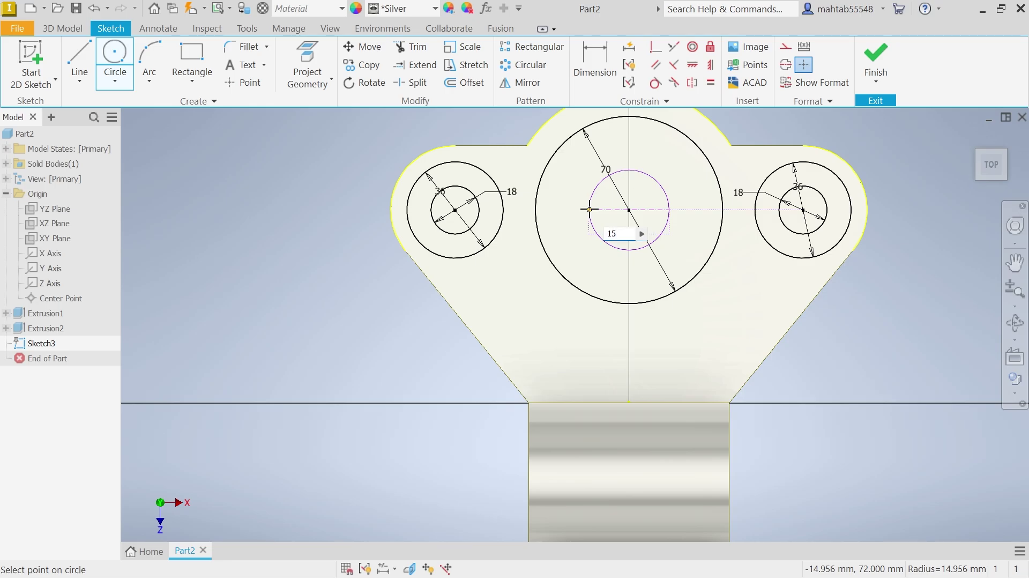
{"action": "type", "text": "0"}
{"action": "key", "text": "Return"}
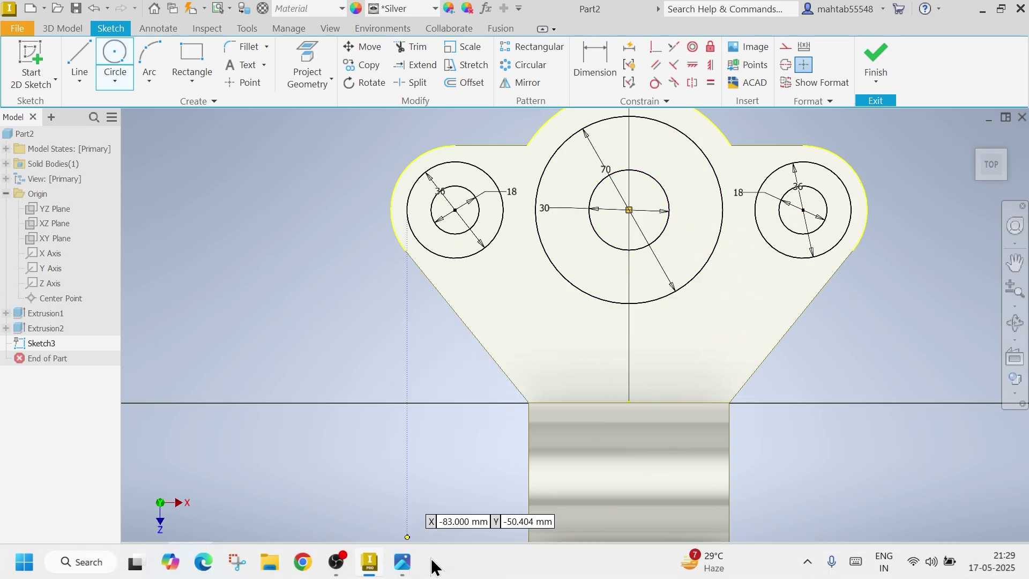
Step: Check the central bore in the Exercise 34 drawing image, return to Inventor, set the inner middle circle's diameter to 36 mm and finish the sketch
{"action": "left_click", "coordinate": [432, 567]}
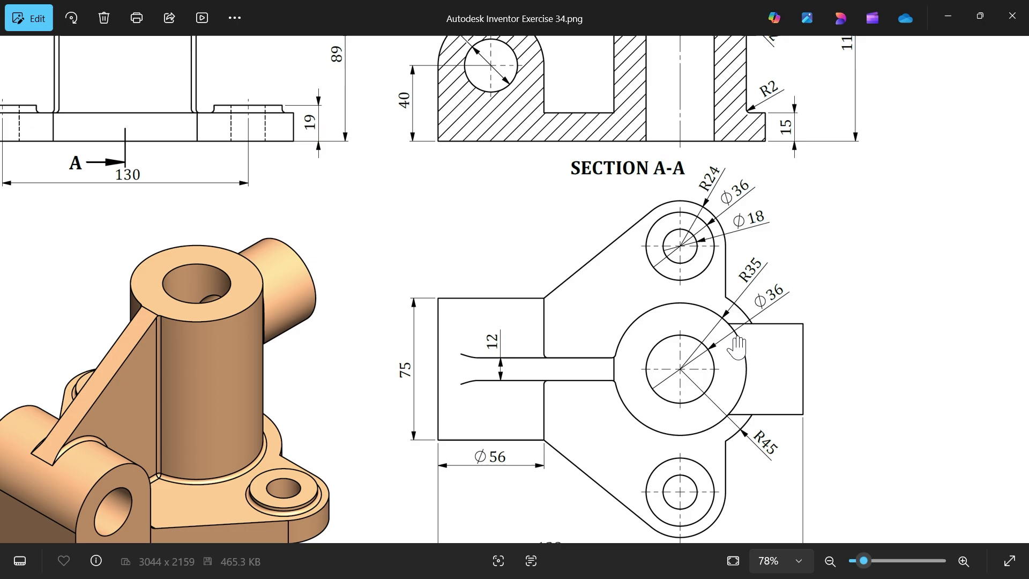
{"action": "left_click", "coordinate": [947, 22]}
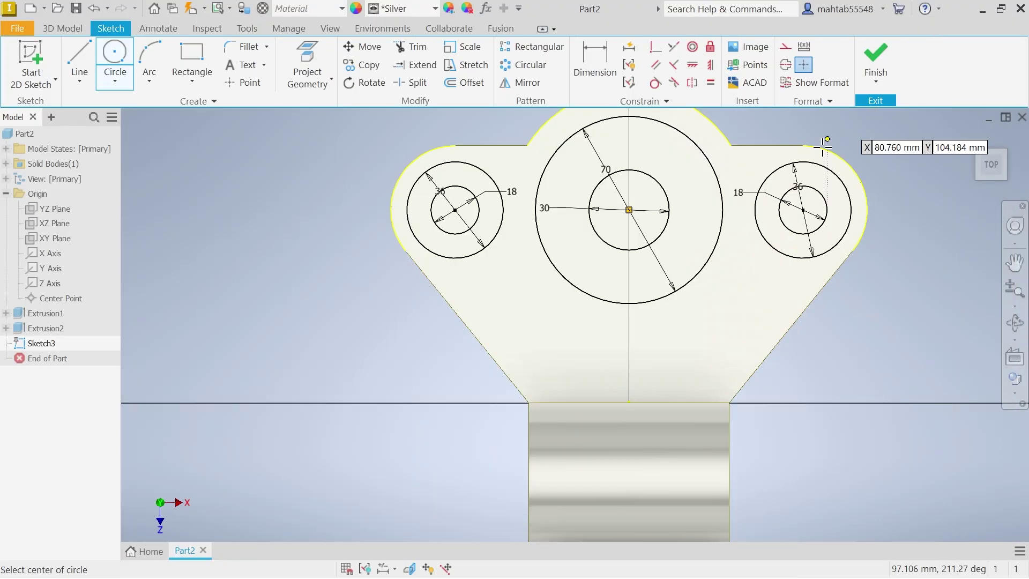
{"action": "key", "text": "Escape"}
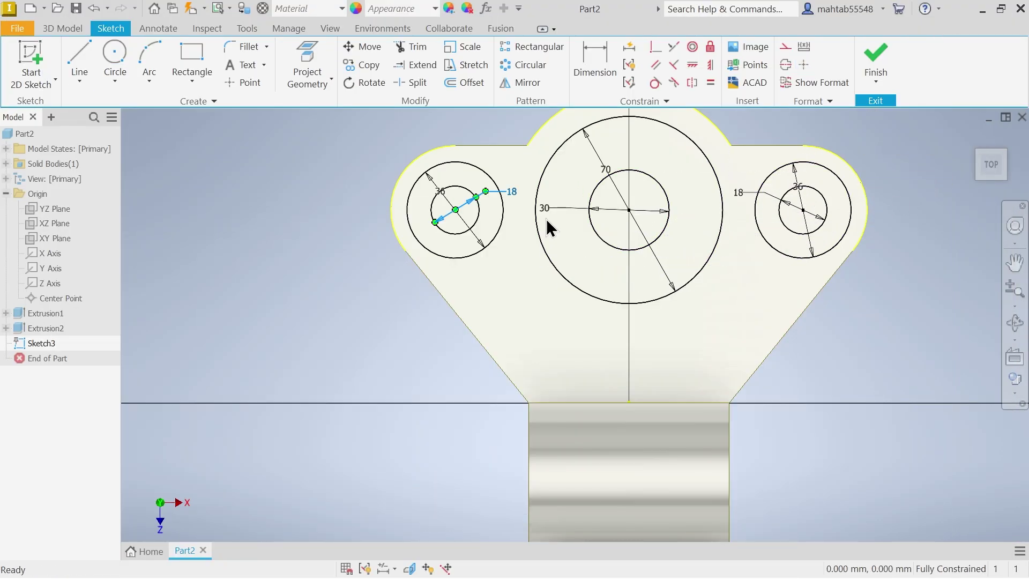
{"action": "double_click", "coordinate": [545, 208]}
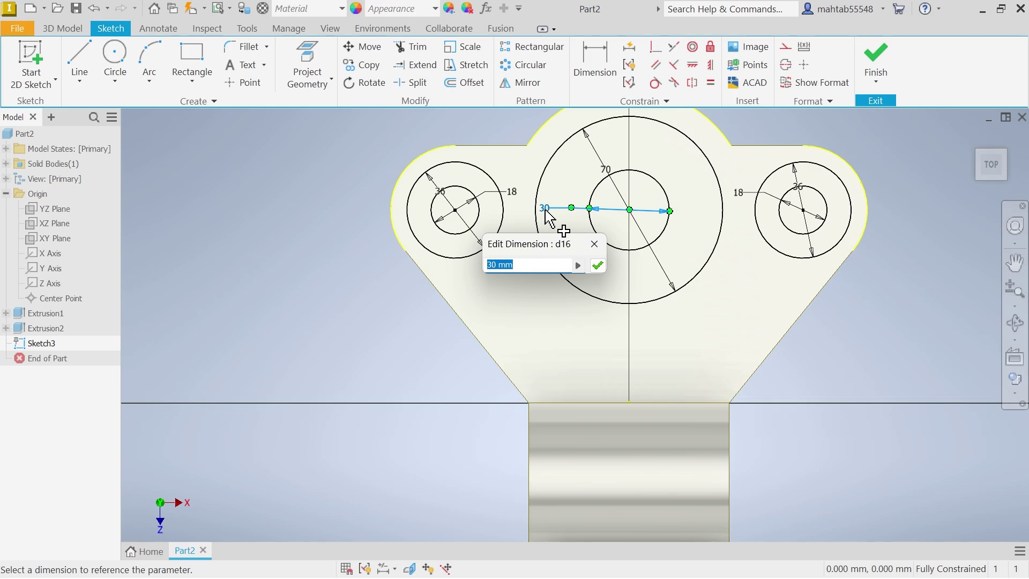
{"action": "type", "text": "36"}
{"action": "key", "text": "Return"}
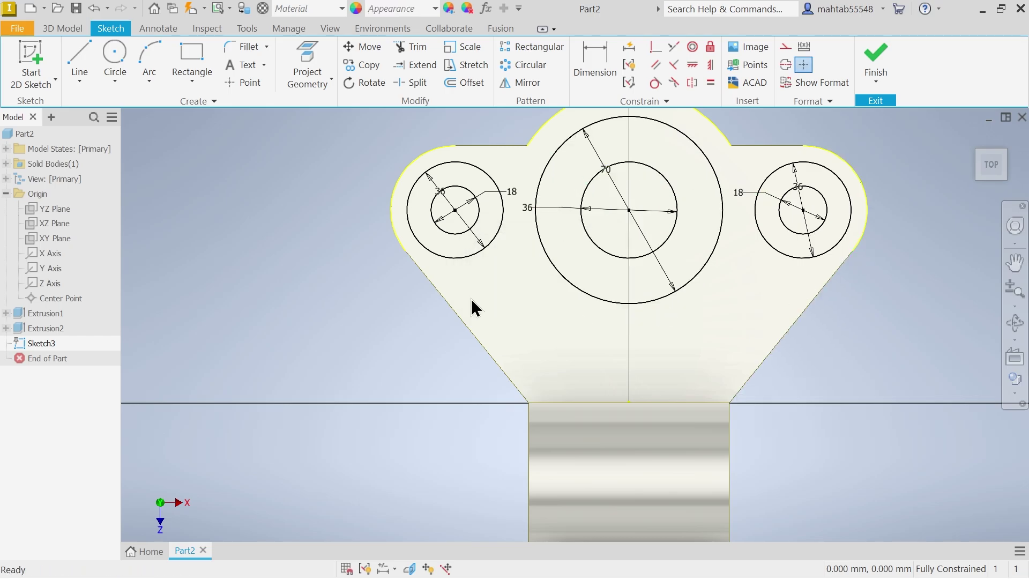
{"action": "scroll", "coordinate": [555, 260], "scroll_direction": "down", "scroll_amount": 3}
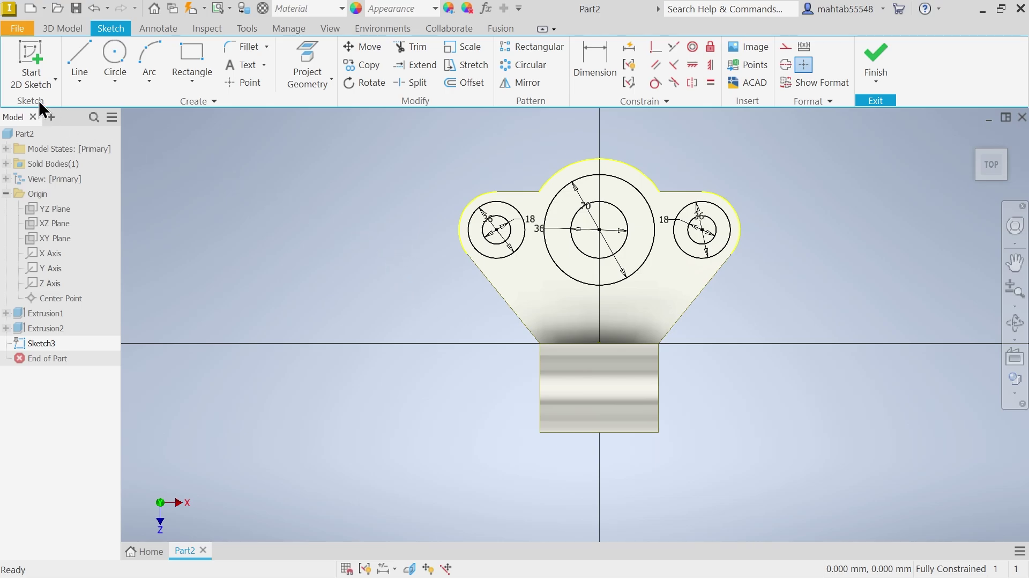
{"action": "left_click", "coordinate": [873, 60]}
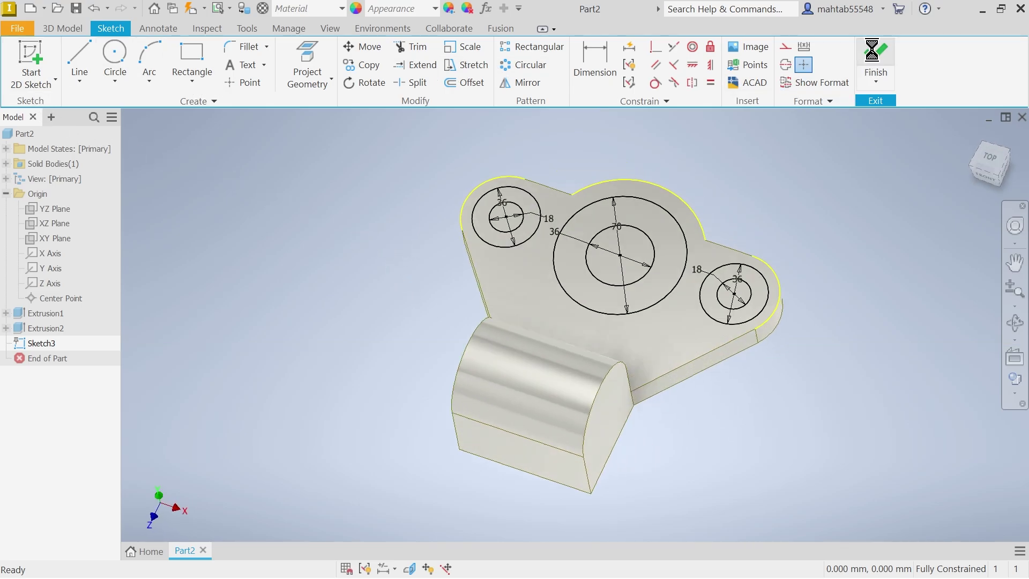
Step: Extrude the ring between the 70 mm and 36 mm middle circles upward by 119-15 mm, joined to the plate
{"action": "left_click", "coordinate": [81, 66]}
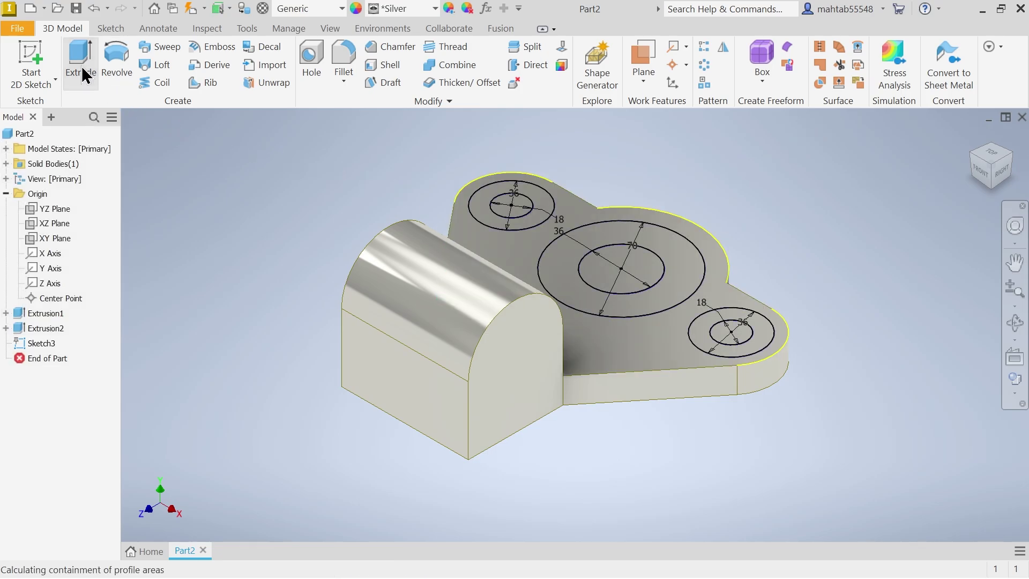
{"action": "left_click_drag", "start_coordinate": [731, 124], "coordinate": [905, 172]}
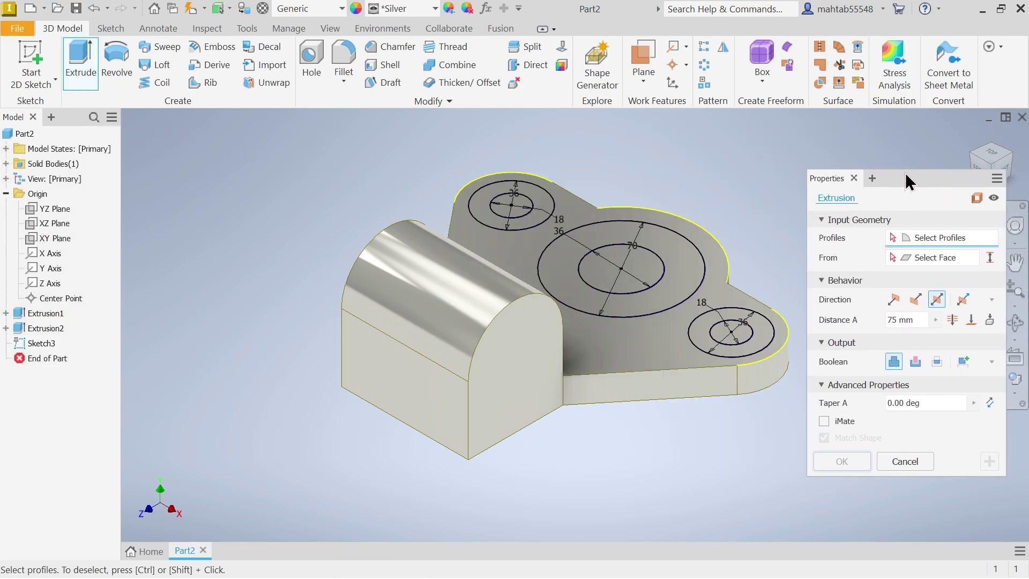
{"action": "left_click", "coordinate": [681, 283]}
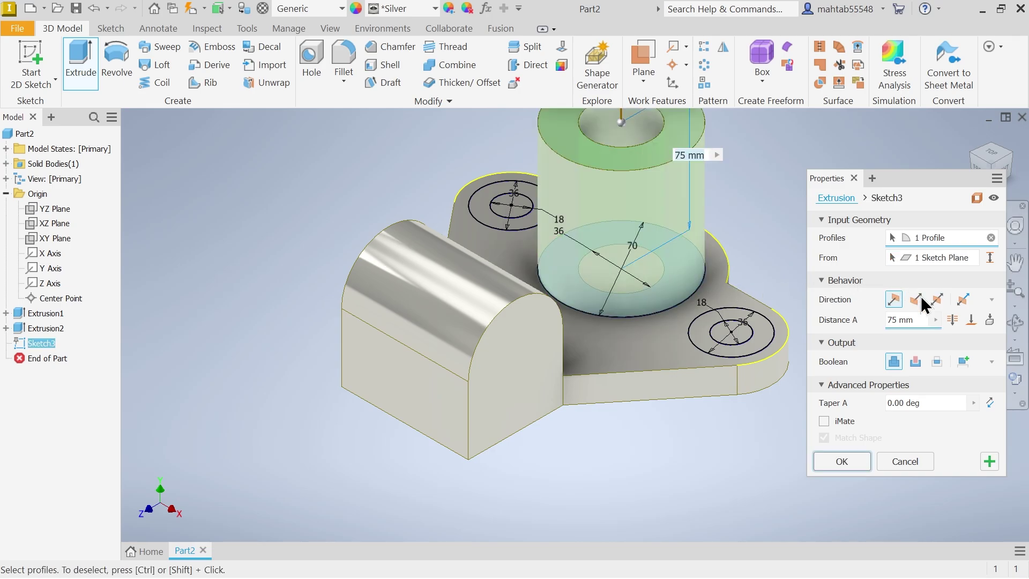
{"action": "left_click", "coordinate": [918, 319]}
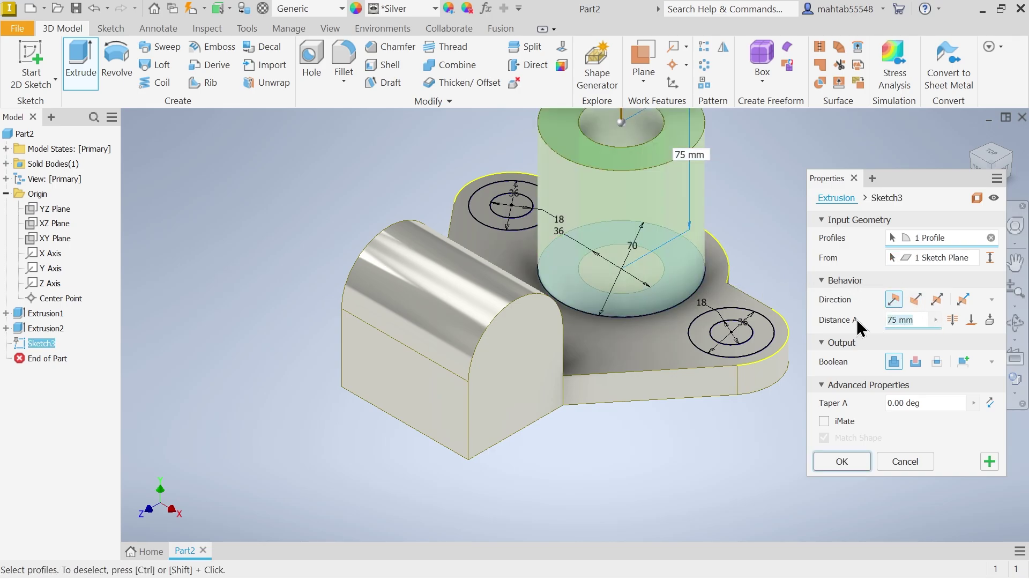
{"action": "type", "text": "119-15"}
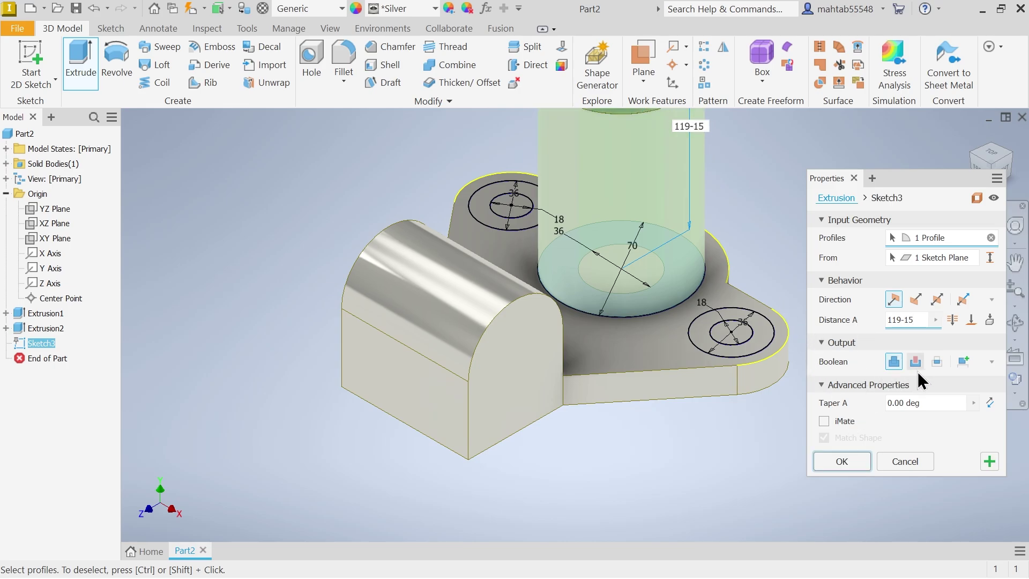
{"action": "left_click", "coordinate": [989, 459]}
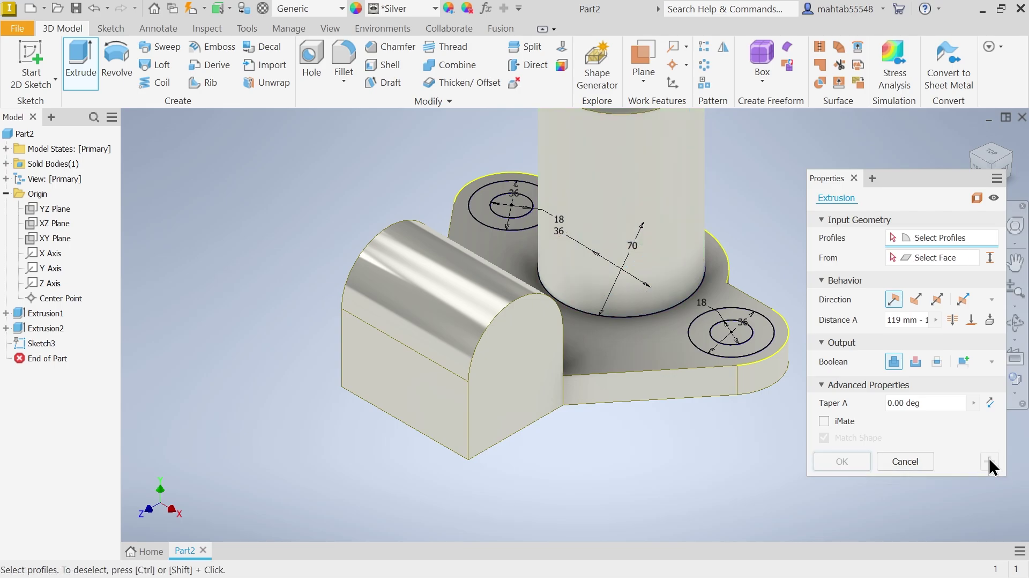
Step: Extrude the rings between the 36 mm and 18 mm circles on both ears upward by 4 mm as joined bosses
{"action": "left_click", "coordinate": [690, 343]}
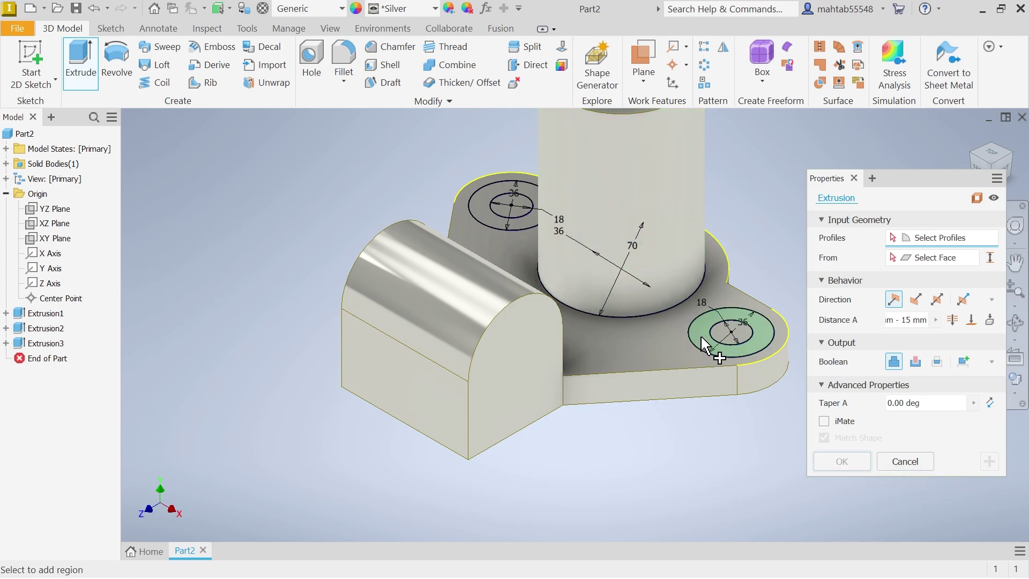
{"action": "left_click", "coordinate": [519, 225]}
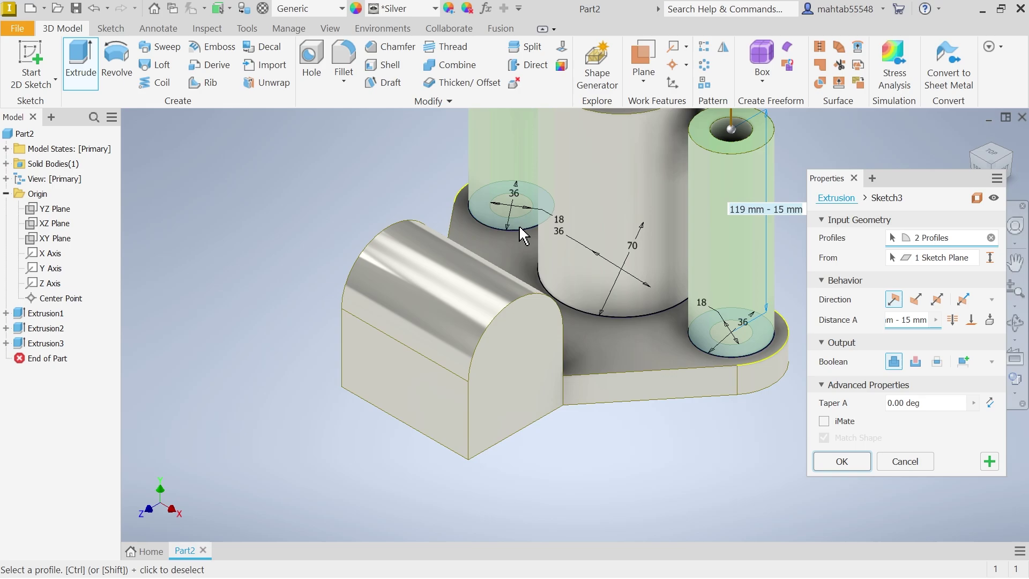
{"action": "left_click", "coordinate": [925, 318]}
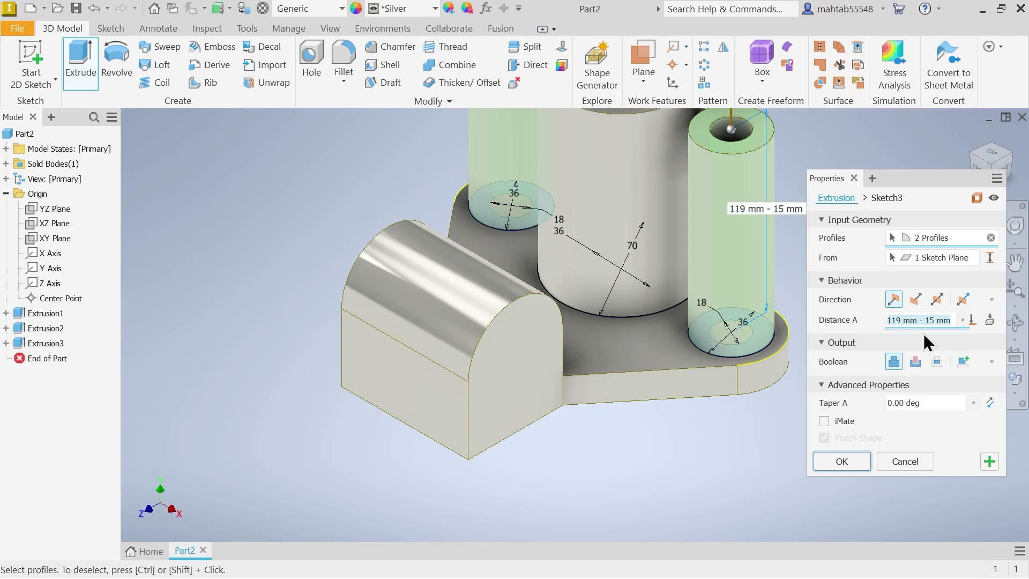
{"action": "type", "text": "4"}
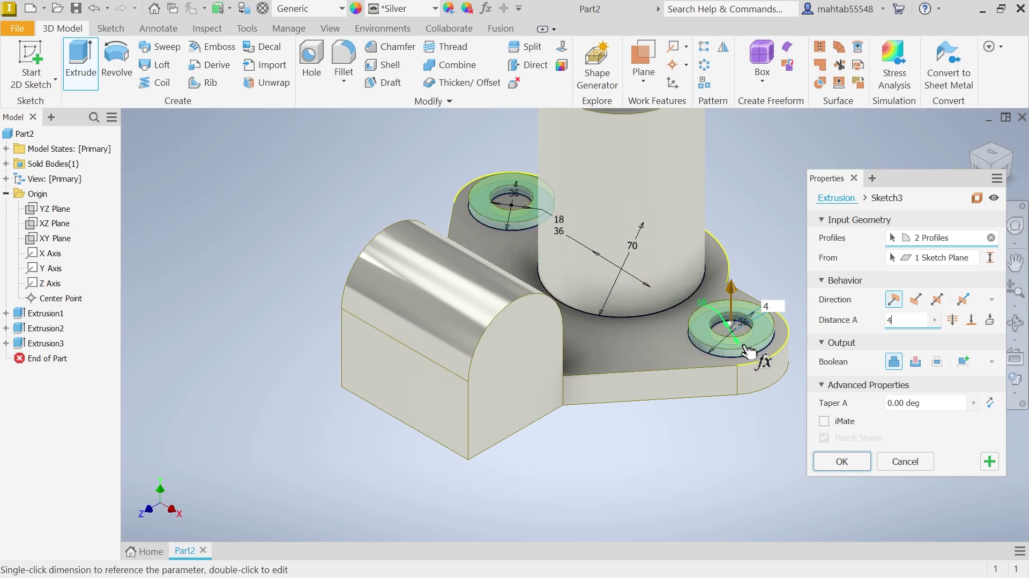
{"action": "left_click", "coordinate": [990, 461]}
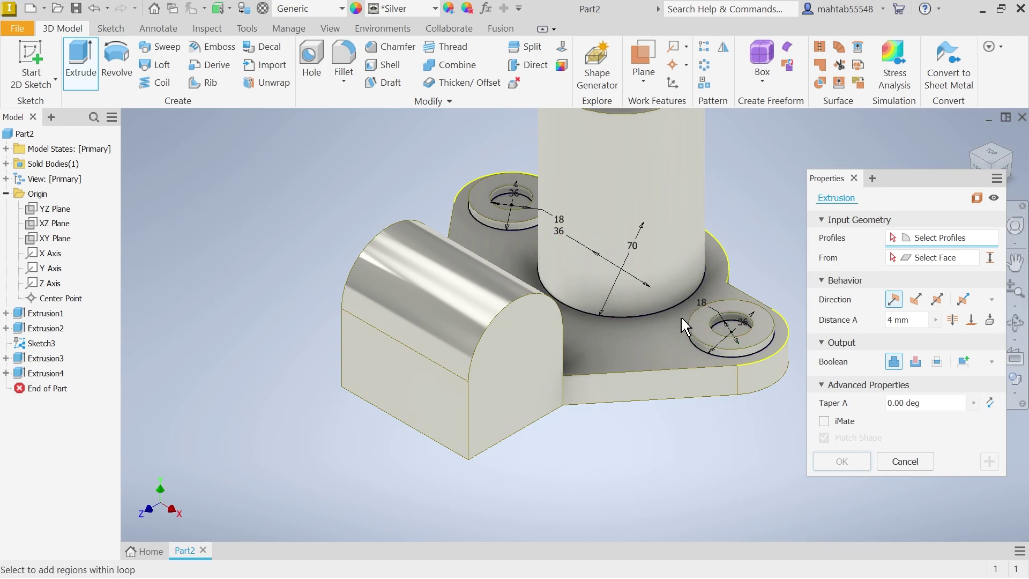
Step: Cut the 18 mm circles of both ears downward through the plate, using parameter d12 as the distance
{"action": "left_click", "coordinate": [718, 325]}
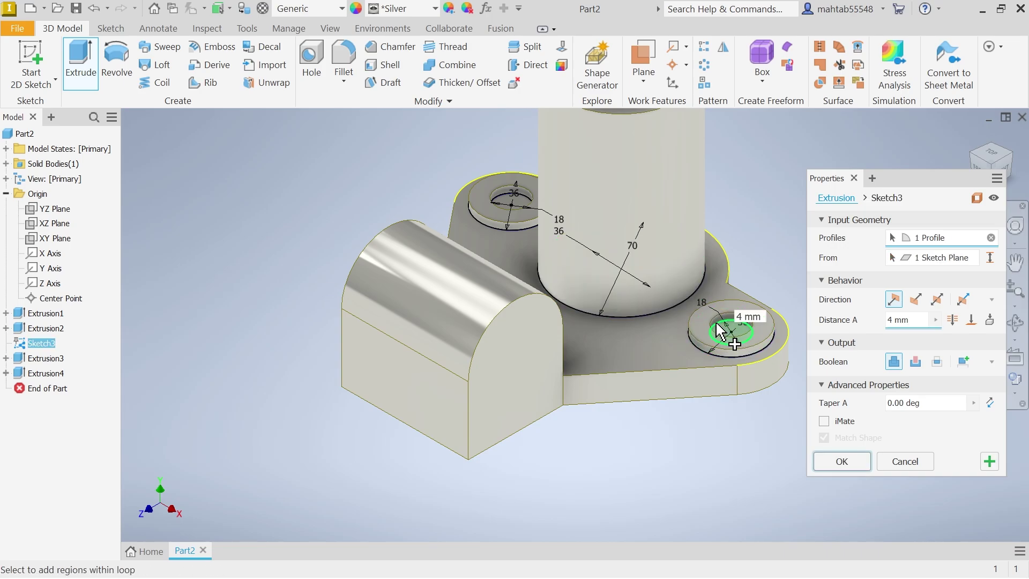
{"action": "left_click", "coordinate": [508, 208]}
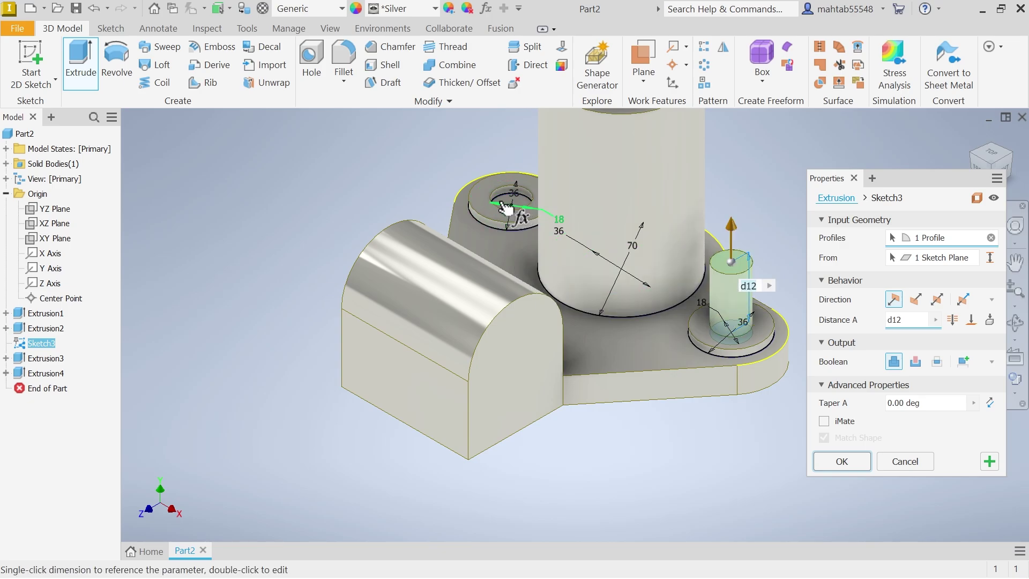
{"action": "left_click", "coordinate": [499, 192]}
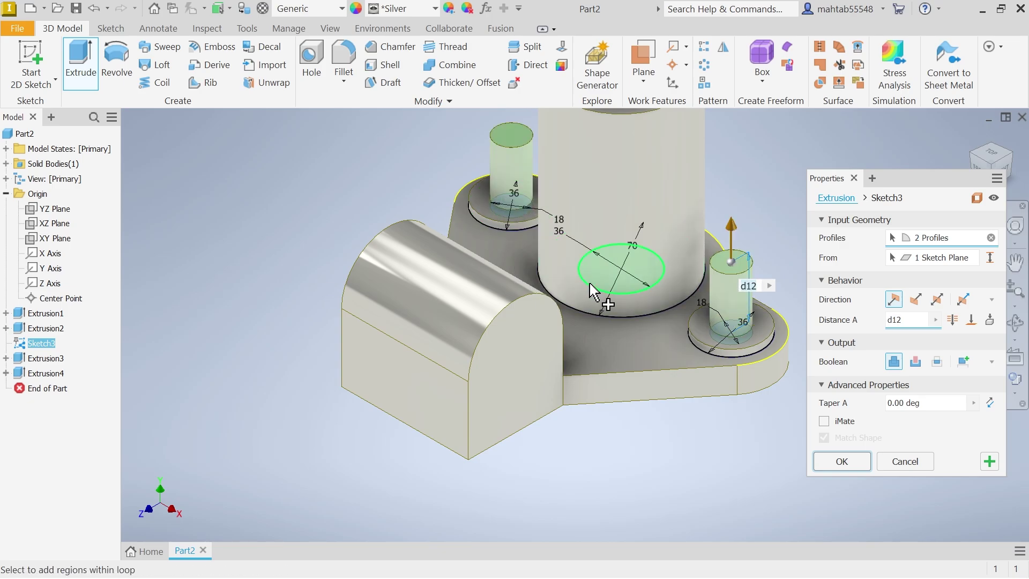
{"action": "left_click", "coordinate": [916, 362]}
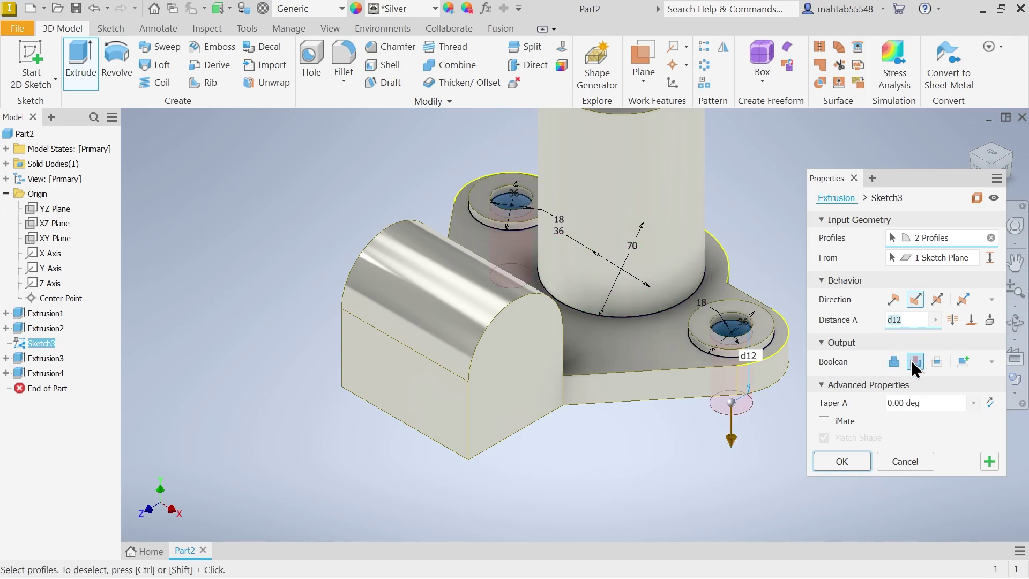
{"action": "left_click", "coordinate": [894, 300]}
{"action": "left_click", "coordinate": [914, 306]}
{"action": "left_click", "coordinate": [991, 462]}
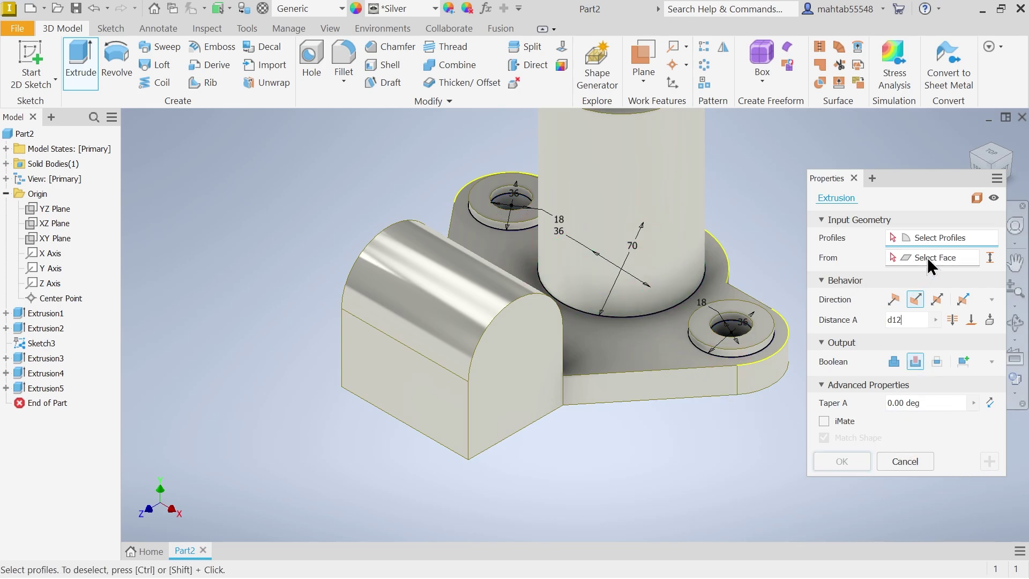
Step: Cut the 36 mm middle circle downward through all of the plate to continue the cylinder's bore
{"action": "left_click", "coordinate": [630, 291]}
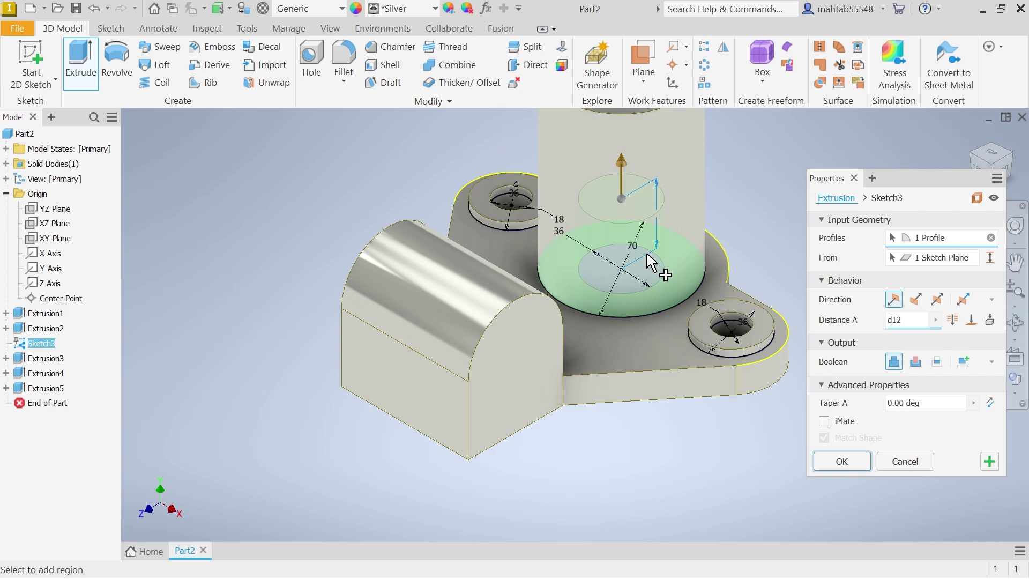
{"action": "scroll", "coordinate": [637, 214], "scroll_direction": "down", "scroll_amount": 5}
{"action": "scroll", "coordinate": [642, 213], "scroll_direction": "up", "scroll_amount": 7}
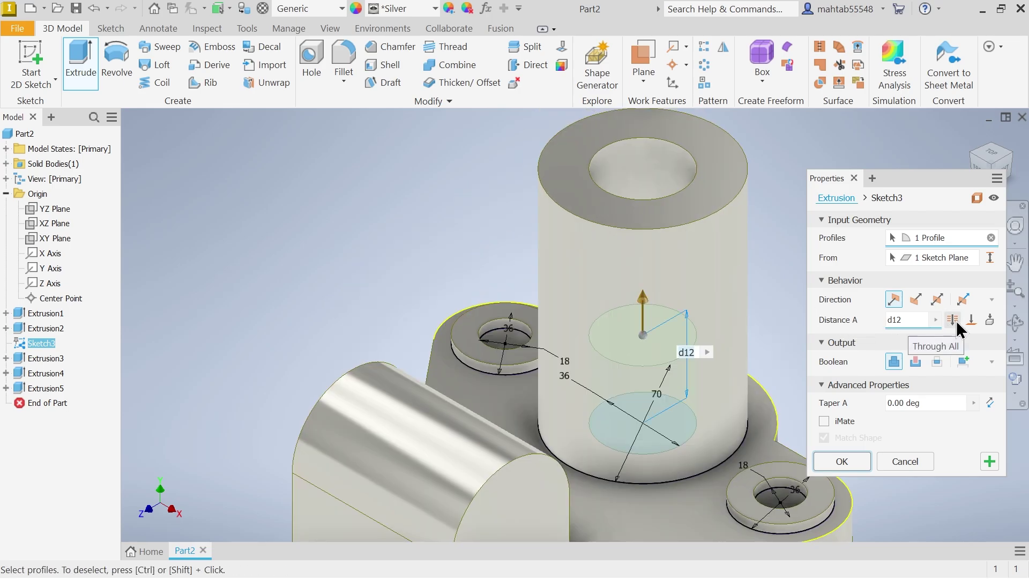
{"action": "left_click", "coordinate": [953, 320]}
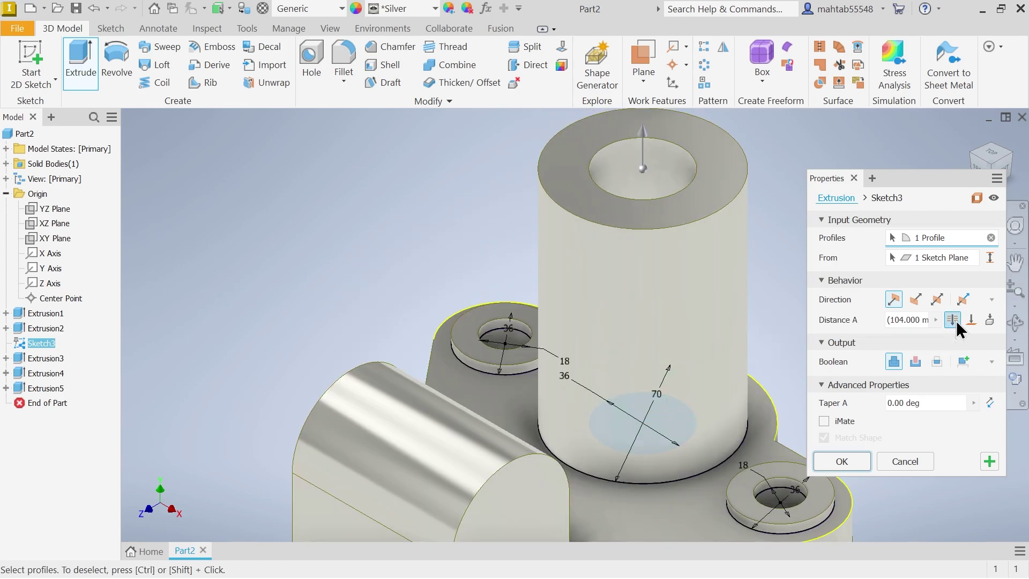
{"action": "left_click", "coordinate": [915, 363]}
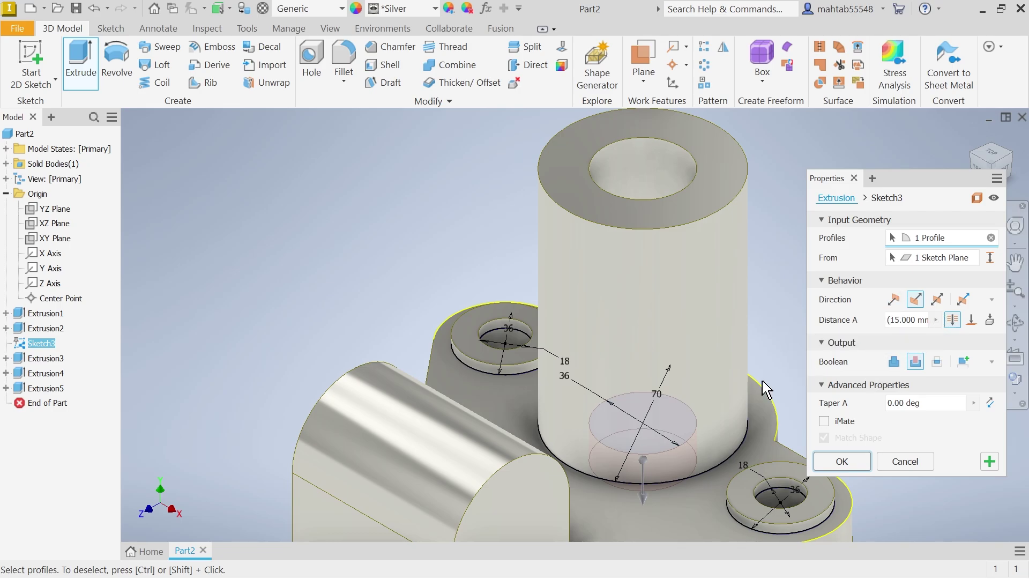
{"action": "scroll", "coordinate": [682, 429], "scroll_direction": "up", "scroll_amount": 2}
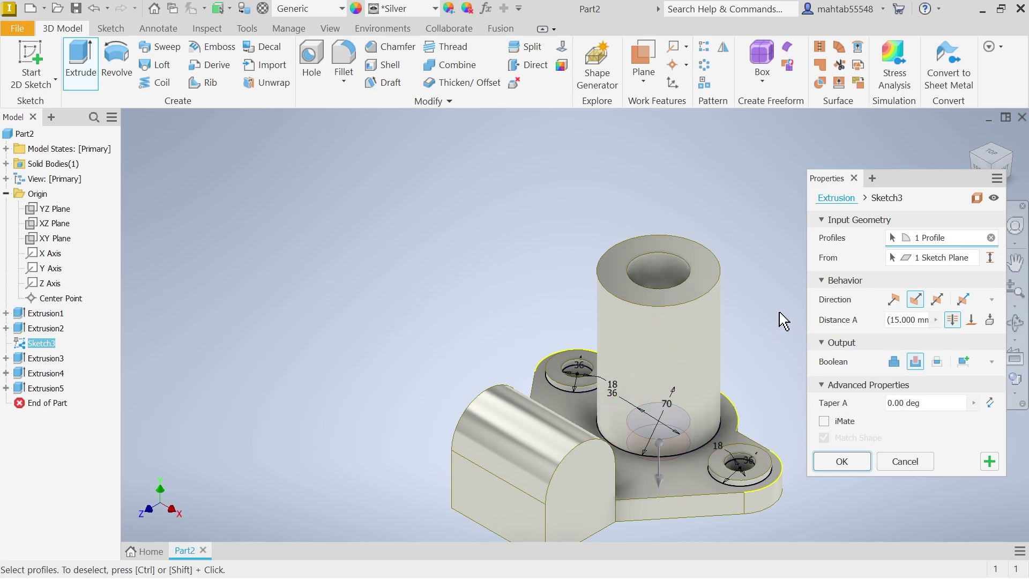
{"action": "mouse_move", "coordinate": [767, 301]}
{"action": "middle_mouse_down", "text": "shift"}
{"action": "mouse_move", "coordinate": [758, 337]}
{"action": "mouse_move", "coordinate": [763, 287]}
{"action": "middle_mouse_up", "text": "shift"}
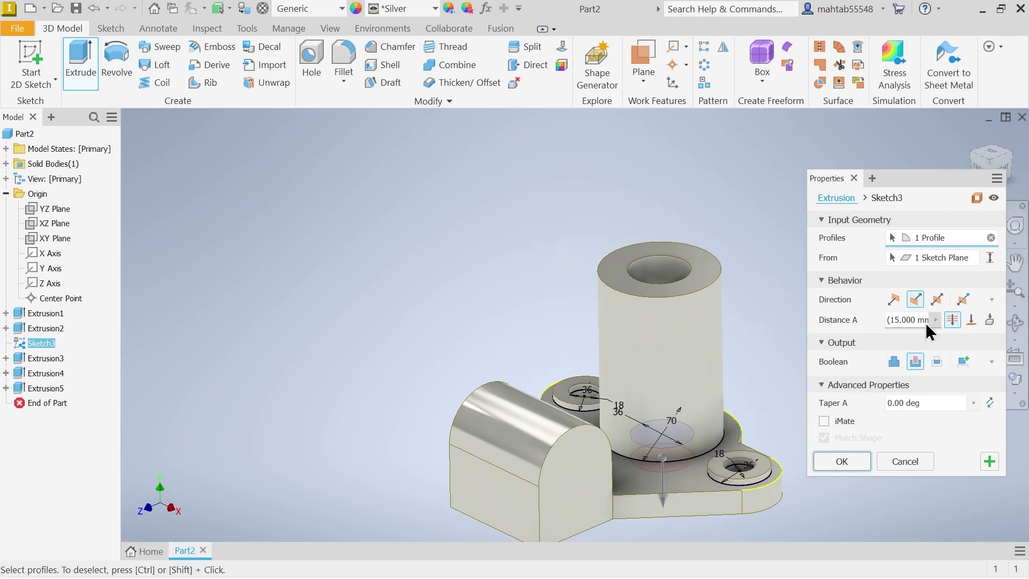
{"action": "left_click", "coordinate": [840, 462]}
Step: Restore the home view, examine the side boss's position and dimensions in the Exercise 34 drawing image, and return to Inventor
{"action": "middle_click_drag", "start_coordinate": [797, 375], "coordinate": [785, 392], "text": "shift"}
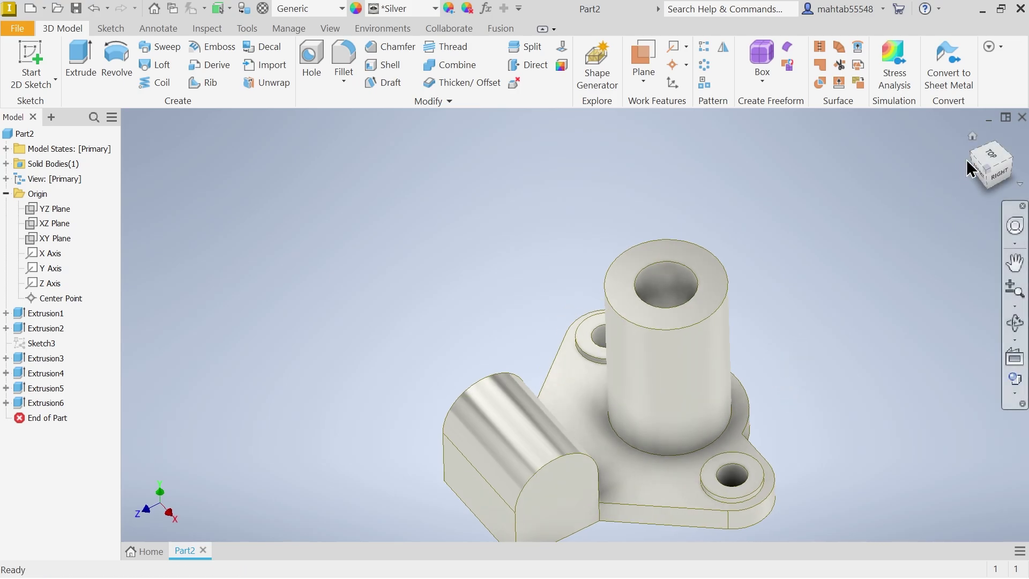
{"action": "left_click", "coordinate": [973, 136]}
{"action": "key", "text": "alt+Tab"}
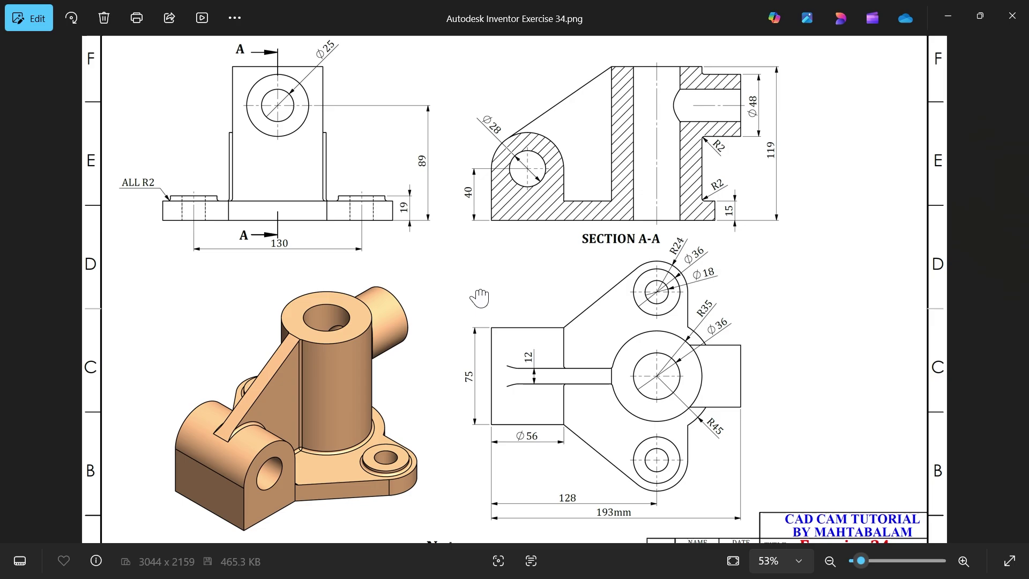
{"action": "left_click_drag", "start_coordinate": [481, 294], "coordinate": [472, 379]}
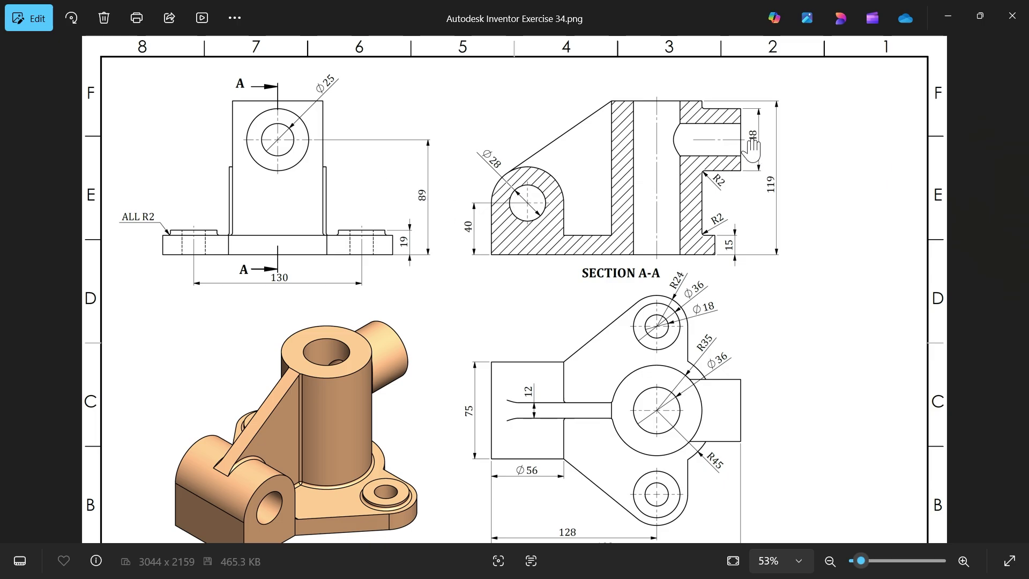
{"action": "scroll", "coordinate": [710, 202], "scroll_direction": "down", "scroll_amount": 1}
{"action": "scroll", "coordinate": [711, 202], "scroll_direction": "down", "scroll_amount": 3}
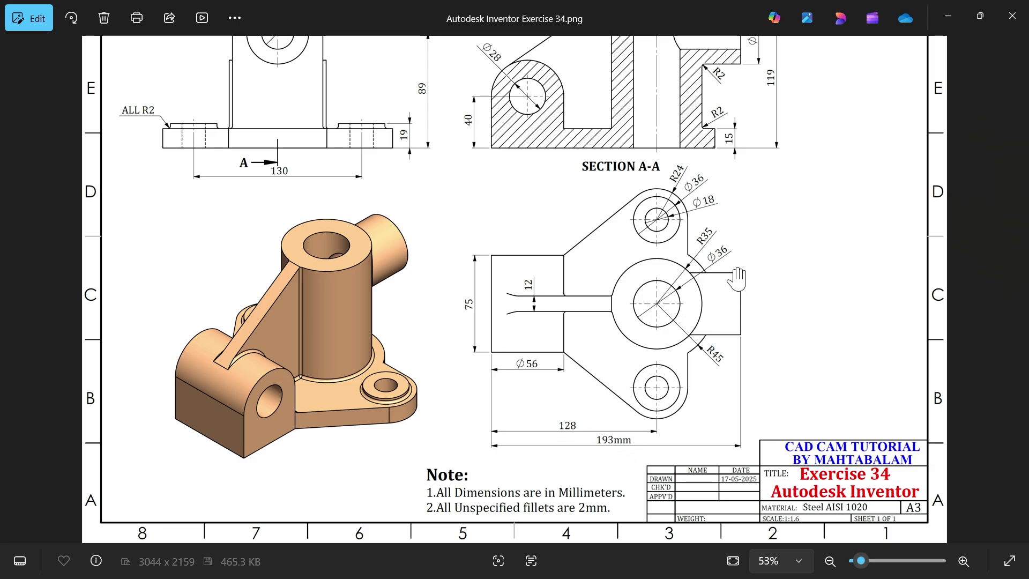
{"action": "left_click_drag", "start_coordinate": [735, 238], "coordinate": [726, 366]}
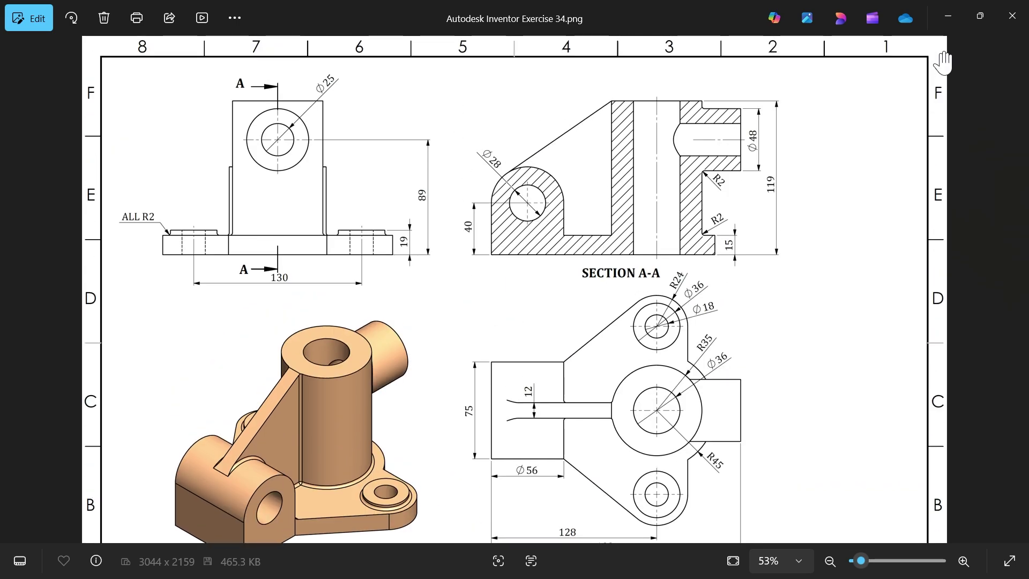
{"action": "left_click", "coordinate": [950, 18]}
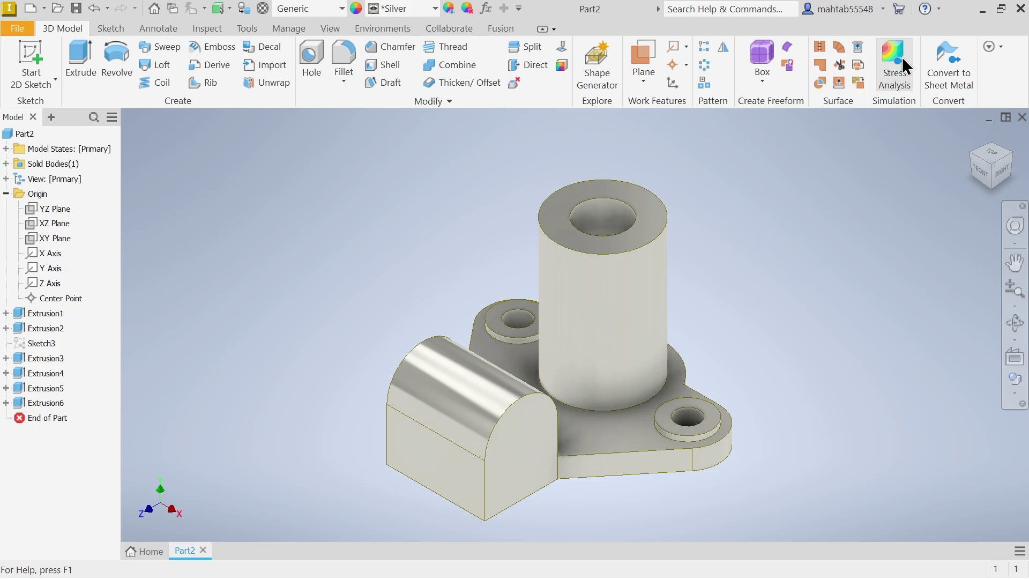
Step: Create a work plane offset -137 mm from the XY plane, behind the central cylinder
{"action": "left_click", "coordinate": [643, 82]}
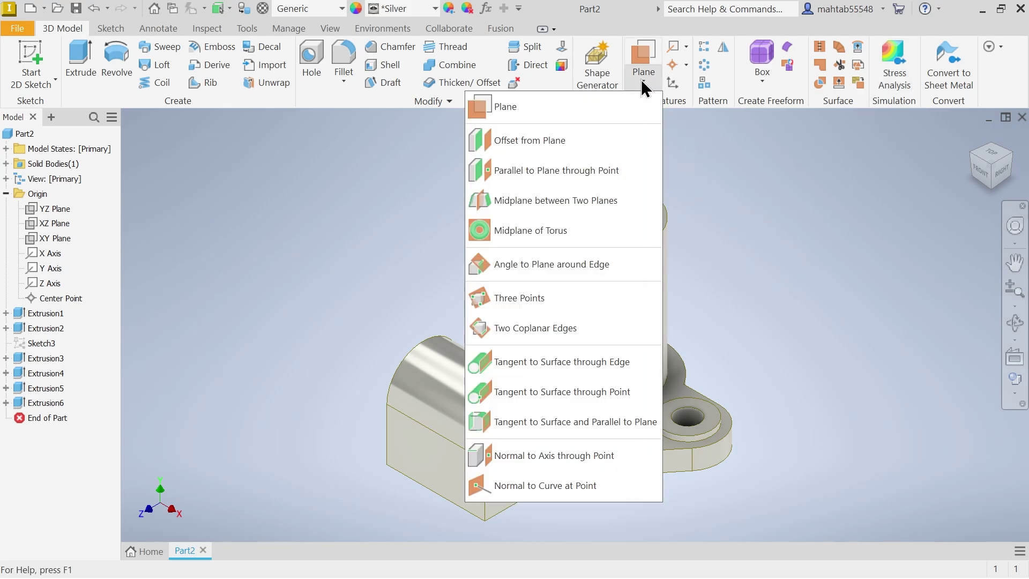
{"action": "left_click", "coordinate": [551, 143]}
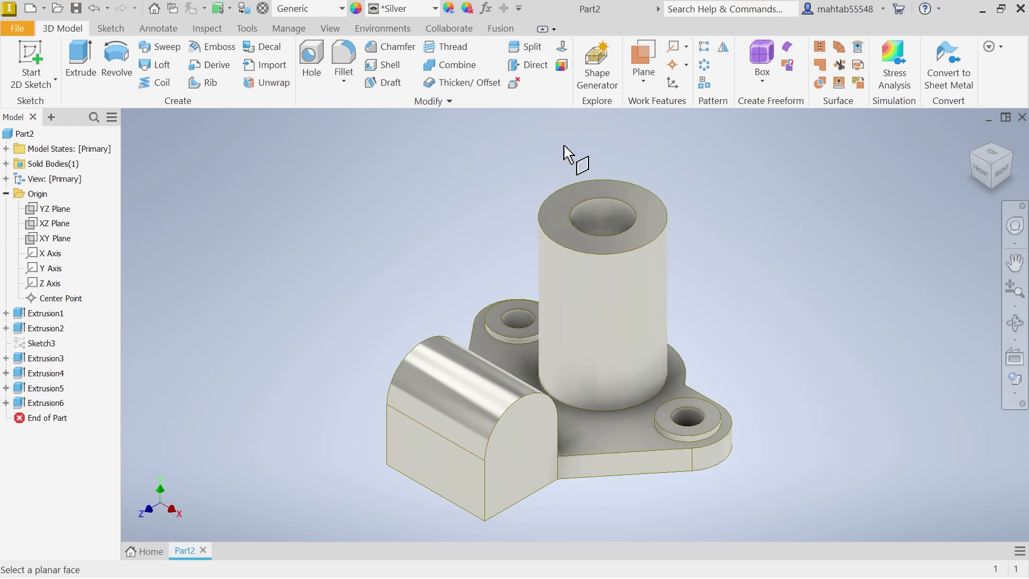
{"action": "left_click", "coordinate": [58, 239]}
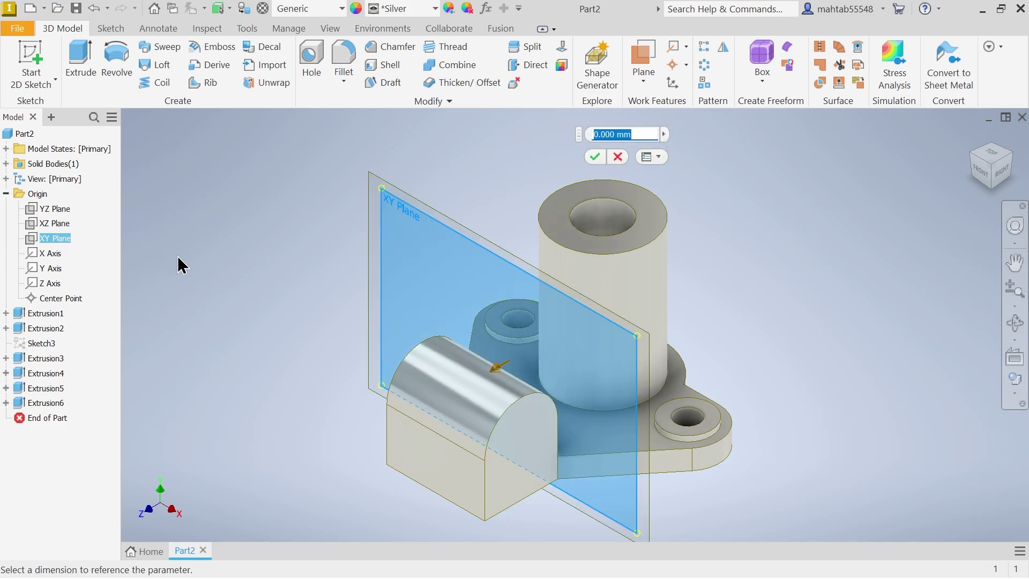
{"action": "middle_click_drag", "start_coordinate": [262, 262], "coordinate": [243, 252], "text": "shift"}
{"action": "left_click", "coordinate": [612, 134]}
{"action": "key", "text": "BackSpace"}
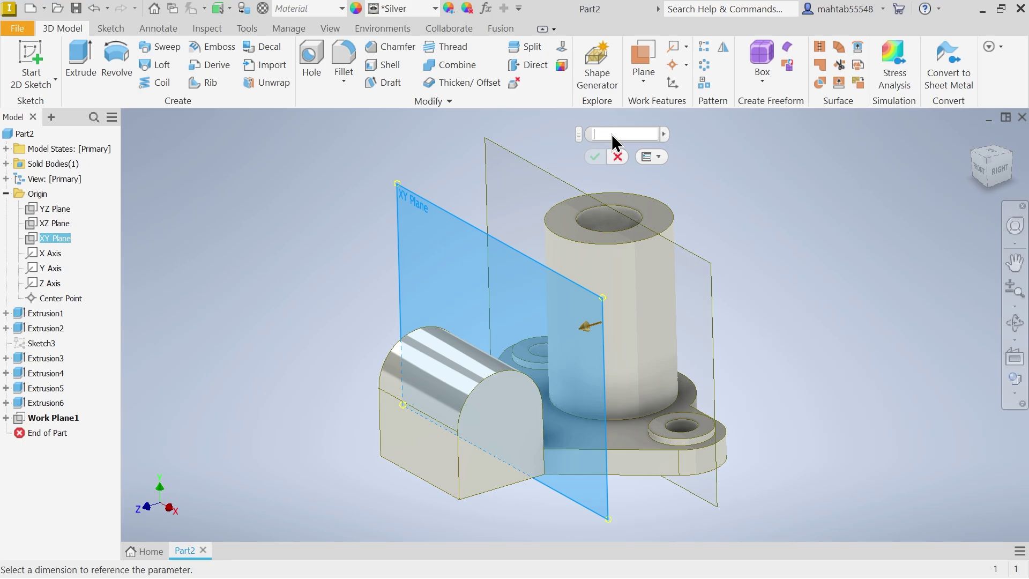
{"action": "type", "text": "7"}
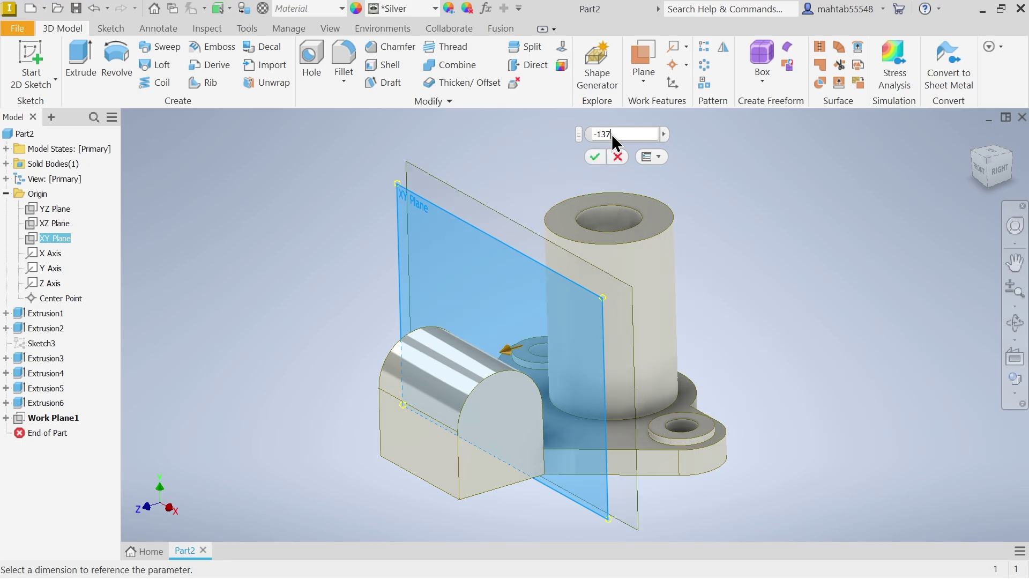
{"action": "left_click", "coordinate": [596, 157]}
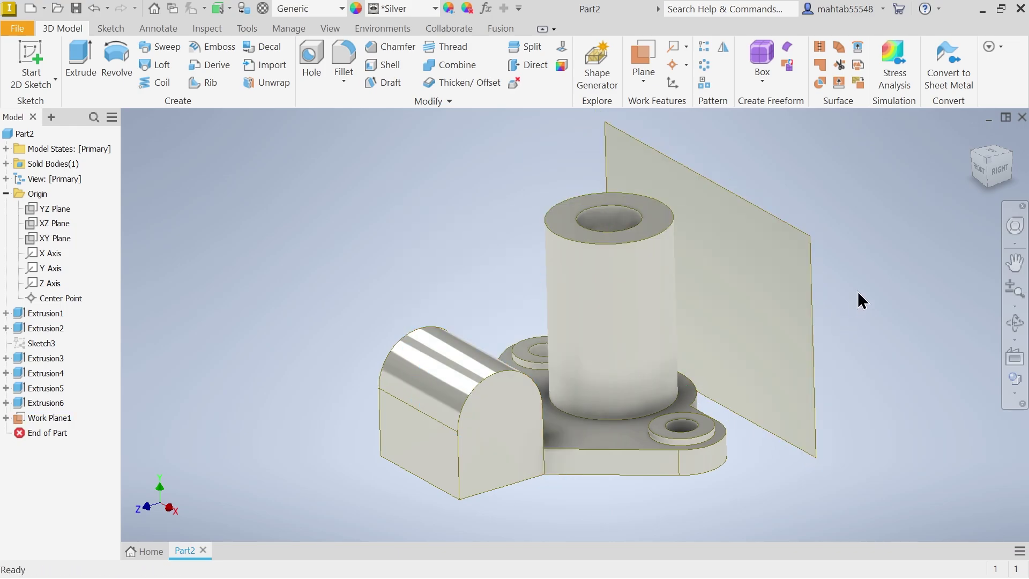
Step: Start a sketch on the offset work plane and draw a 48 mm diameter circle above the origin, in line with the central cylinder
{"action": "middle_click_drag", "start_coordinate": [892, 289], "coordinate": [795, 280], "text": "shift"}
{"action": "left_click", "coordinate": [774, 287]}
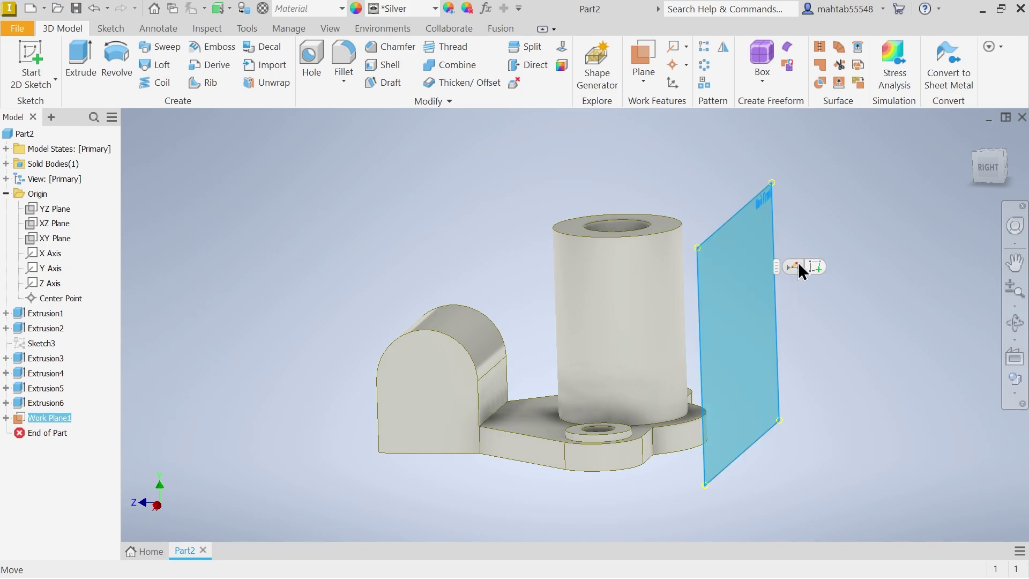
{"action": "left_click", "coordinate": [815, 267]}
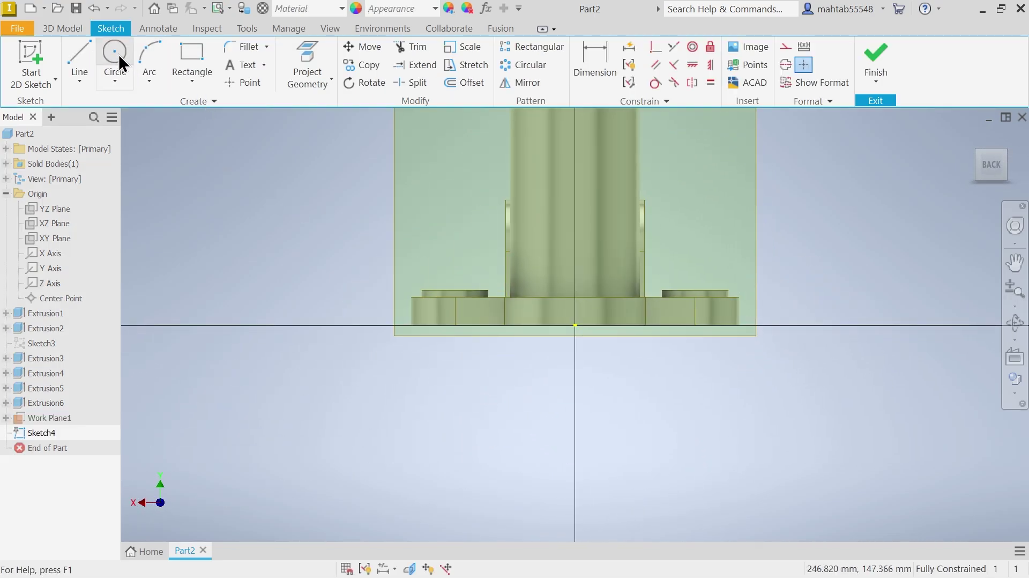
{"action": "left_click", "coordinate": [116, 54]}
{"action": "scroll", "coordinate": [558, 211], "scroll_direction": "up", "scroll_amount": 4}
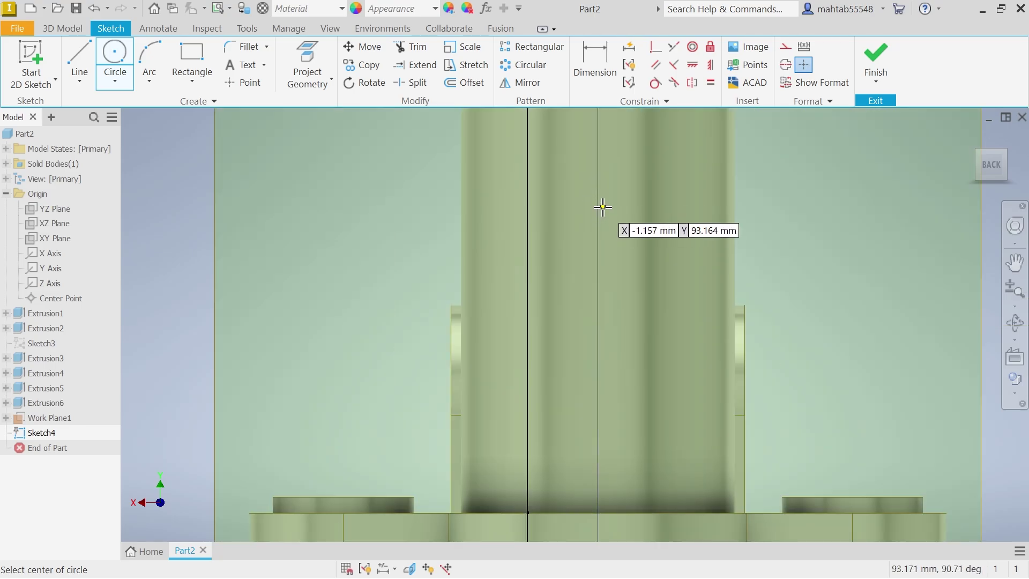
{"action": "left_click", "coordinate": [598, 201]}
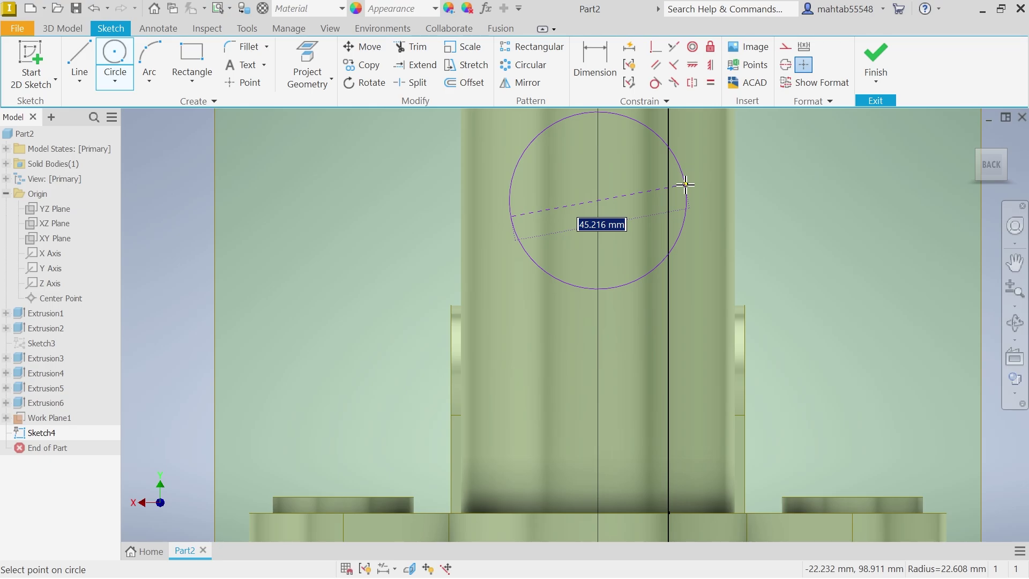
{"action": "type", "text": "48"}
{"action": "key", "text": "Return"}
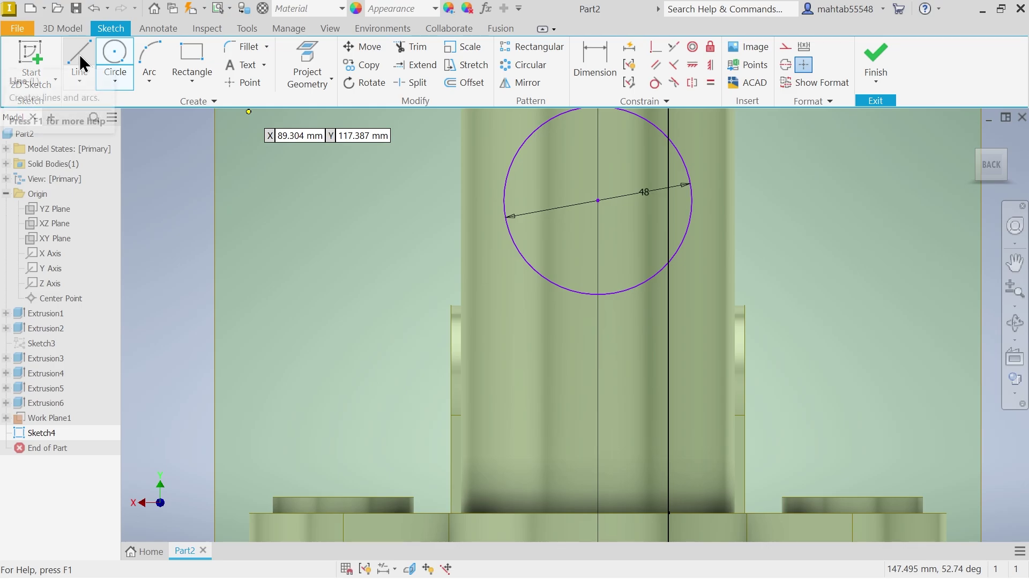
Step: Dimension the height of the 48 mm circle's centre above the origin as 89 mm
{"action": "left_click", "coordinate": [595, 56]}
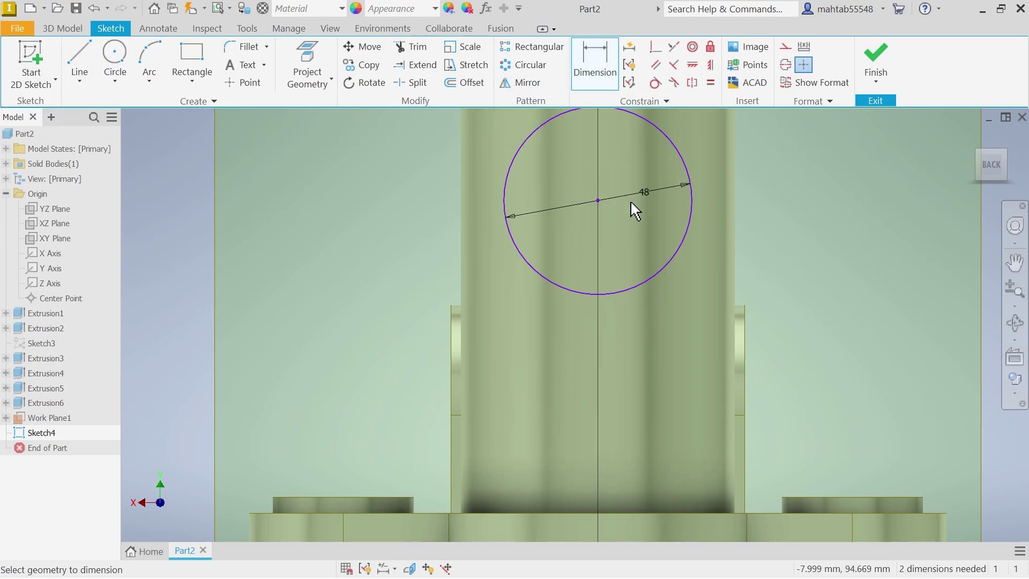
{"action": "scroll", "coordinate": [630, 200], "scroll_direction": "down", "scroll_amount": 5}
{"action": "scroll", "coordinate": [621, 310], "scroll_direction": "up", "scroll_amount": 4}
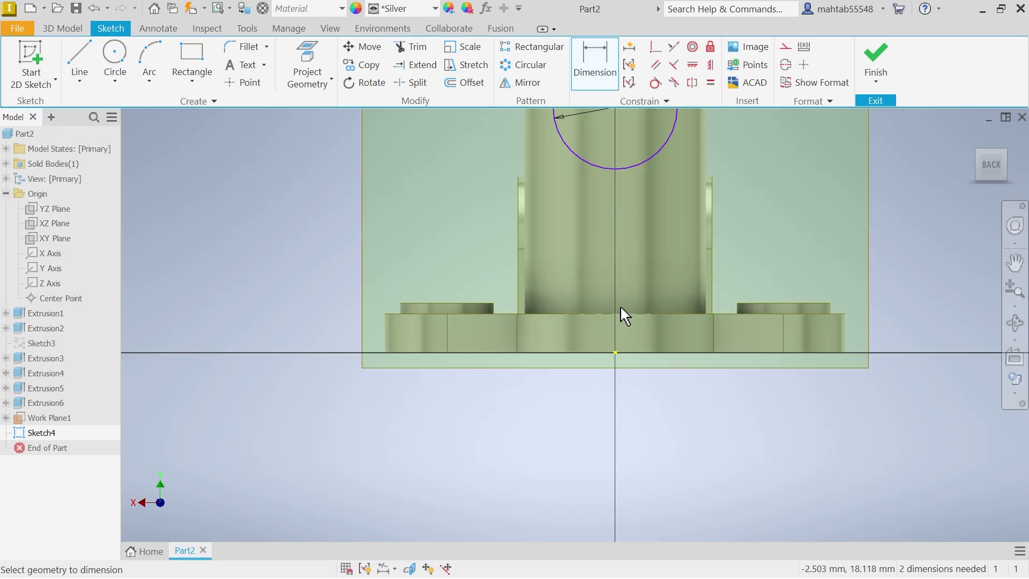
{"action": "left_click", "coordinate": [616, 354]}
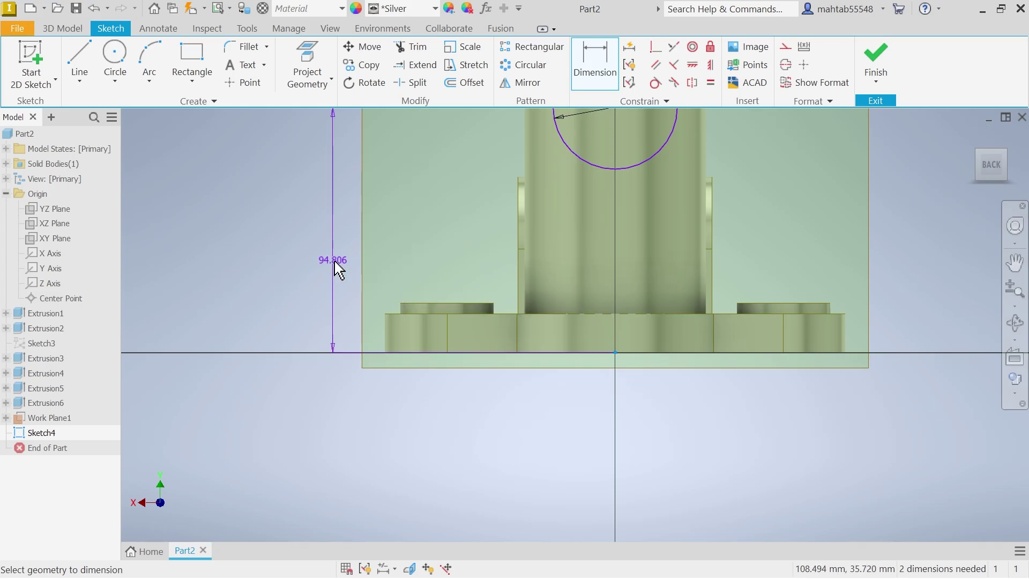
{"action": "left_click", "coordinate": [314, 253]}
{"action": "type", "text": "89"}
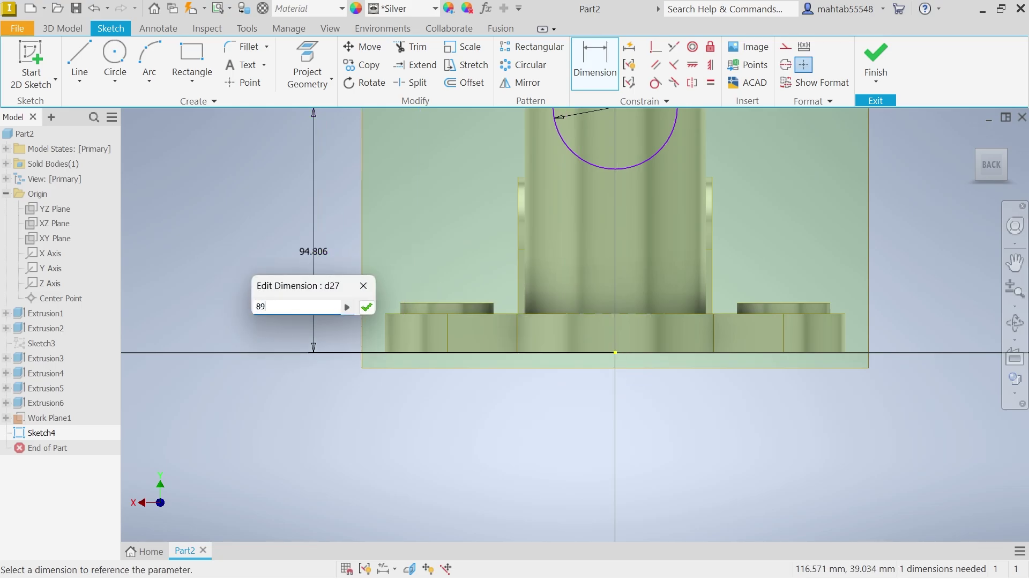
{"action": "key", "text": "Return"}
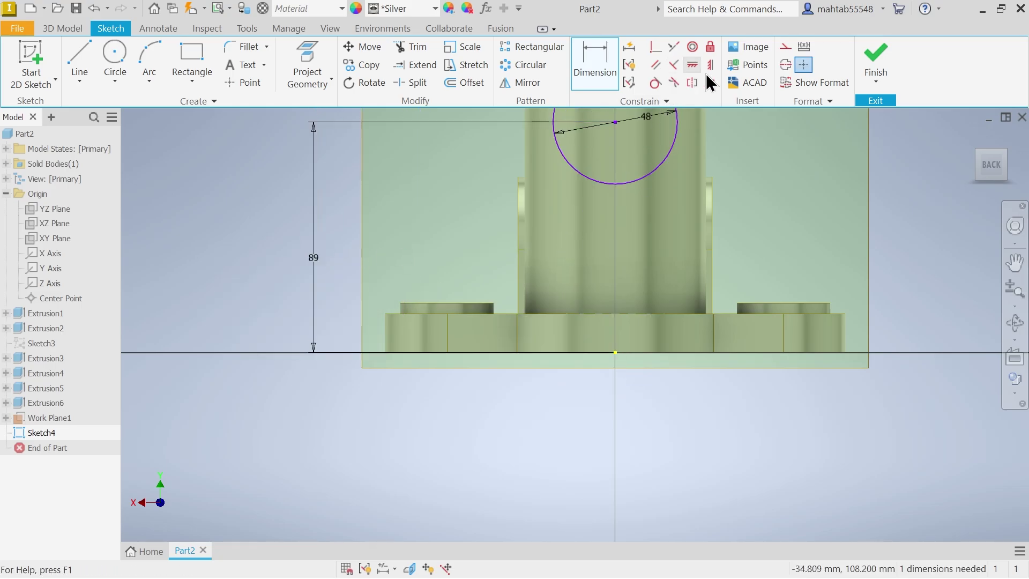
Step: Align the circle's centre vertically with the origin using a vertical constraint, and finish the sketch
{"action": "left_click", "coordinate": [710, 66]}
{"action": "left_click", "coordinate": [616, 353]}
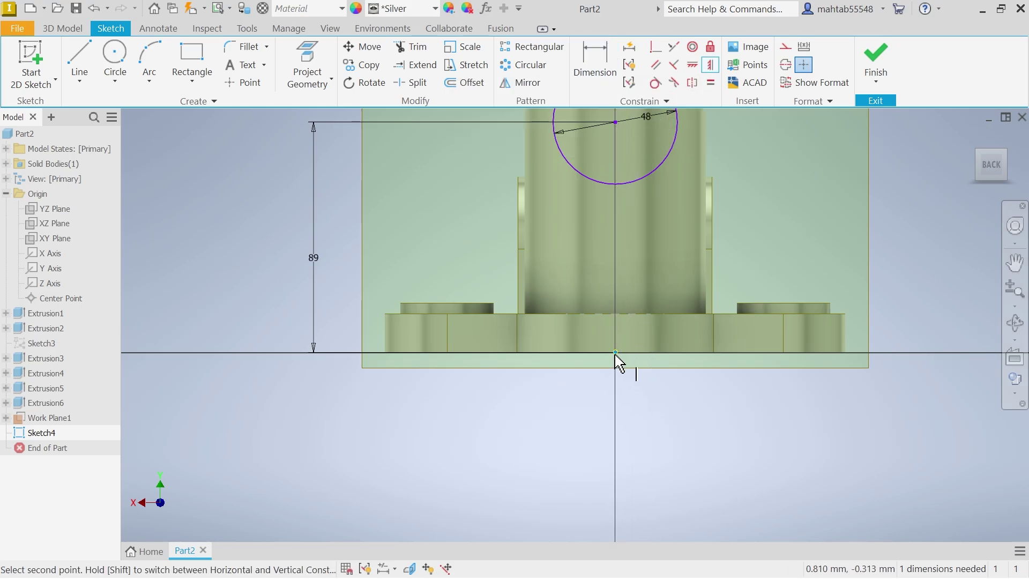
{"action": "left_click", "coordinate": [616, 122]}
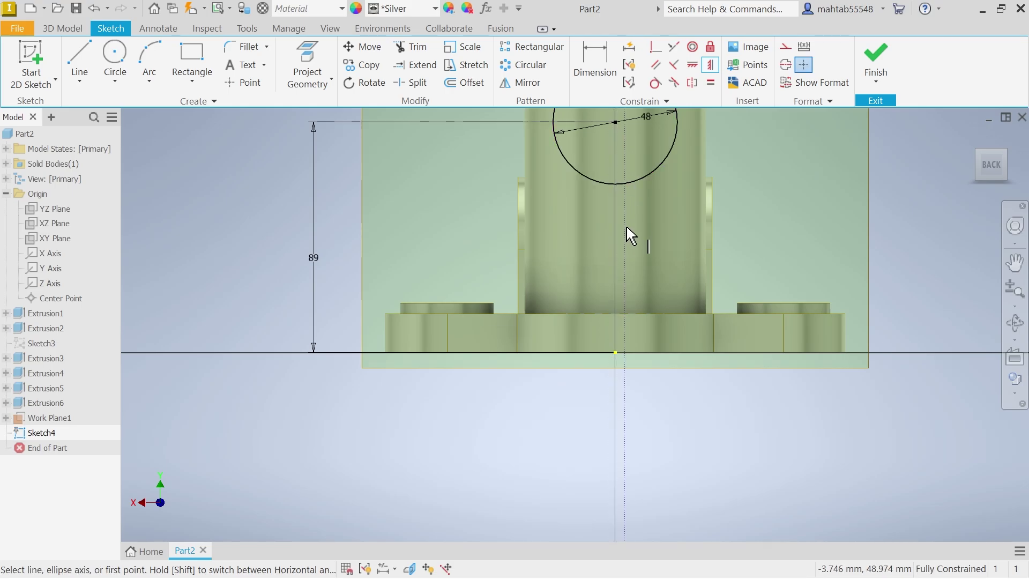
{"action": "scroll", "coordinate": [624, 230], "scroll_direction": "up", "scroll_amount": 5}
{"action": "scroll", "coordinate": [623, 194], "scroll_direction": "down", "scroll_amount": 5}
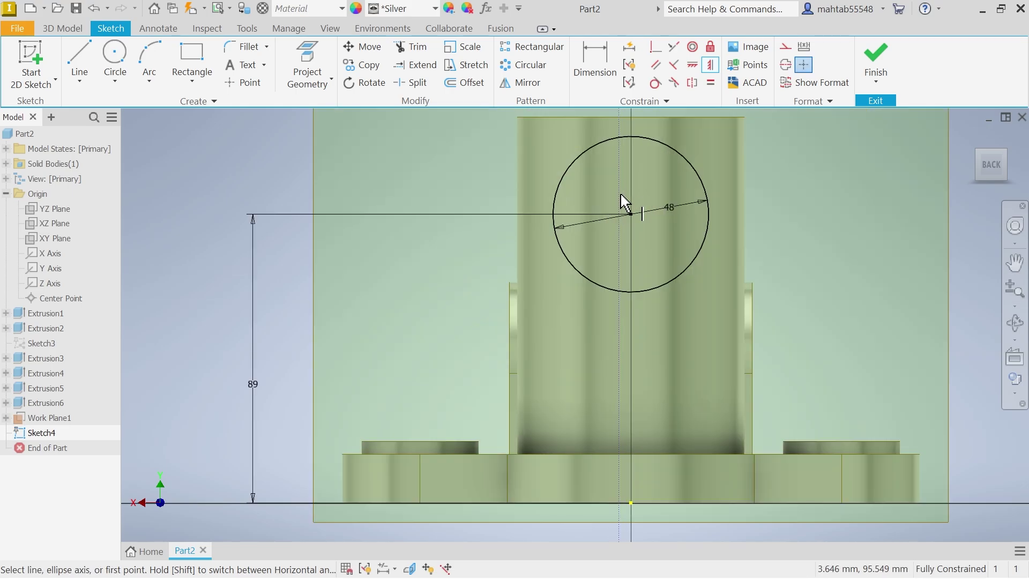
{"action": "left_click", "coordinate": [876, 53]}
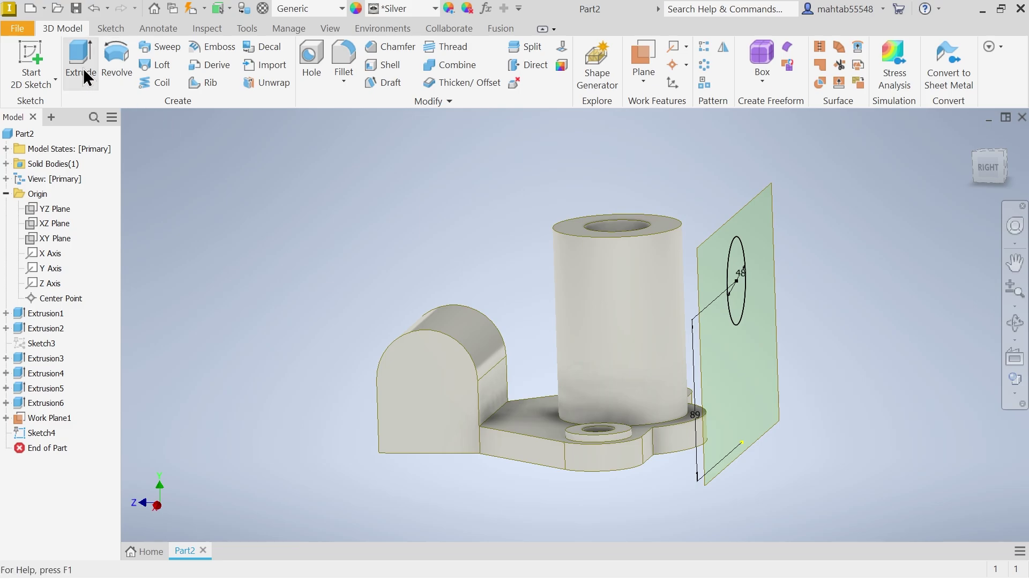
Step: Extrude the 48 mm circle from the work plane to the central cylinder using the To Next extent, joined to the solid
{"action": "left_click", "coordinate": [81, 69]}
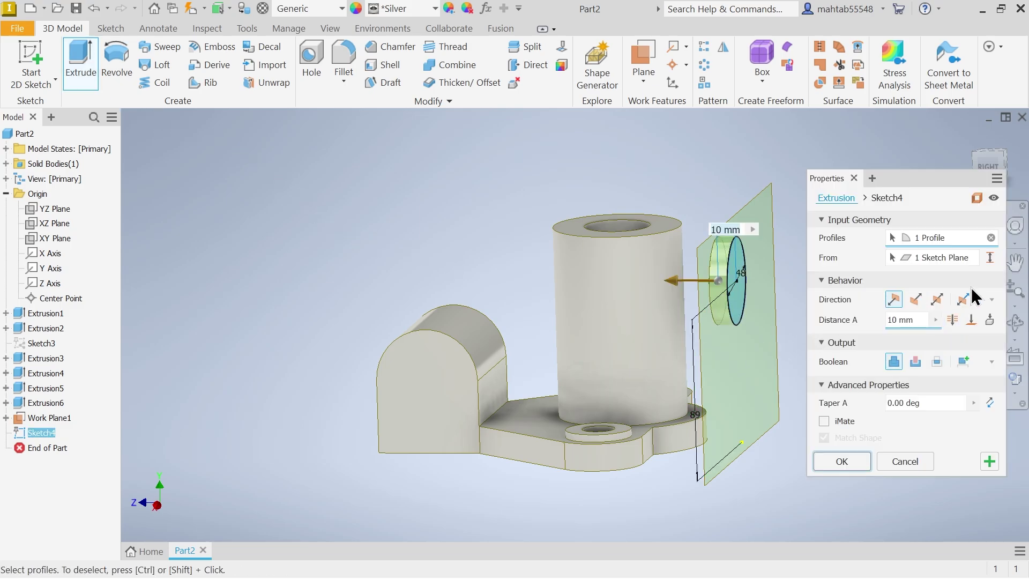
{"action": "scroll", "coordinate": [729, 378], "scroll_direction": "up", "scroll_amount": 5}
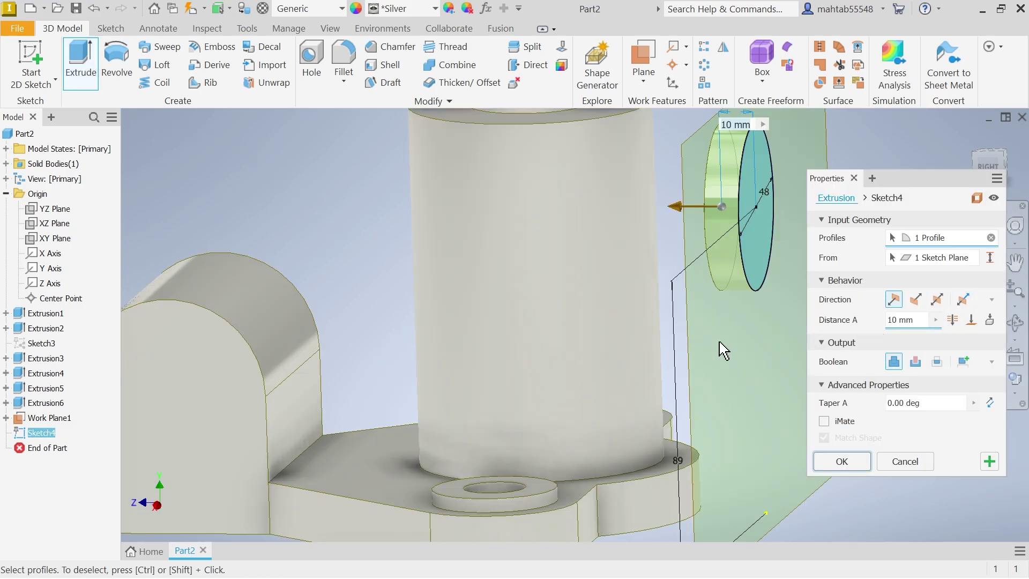
{"action": "scroll", "coordinate": [719, 349], "scroll_direction": "down", "scroll_amount": 4}
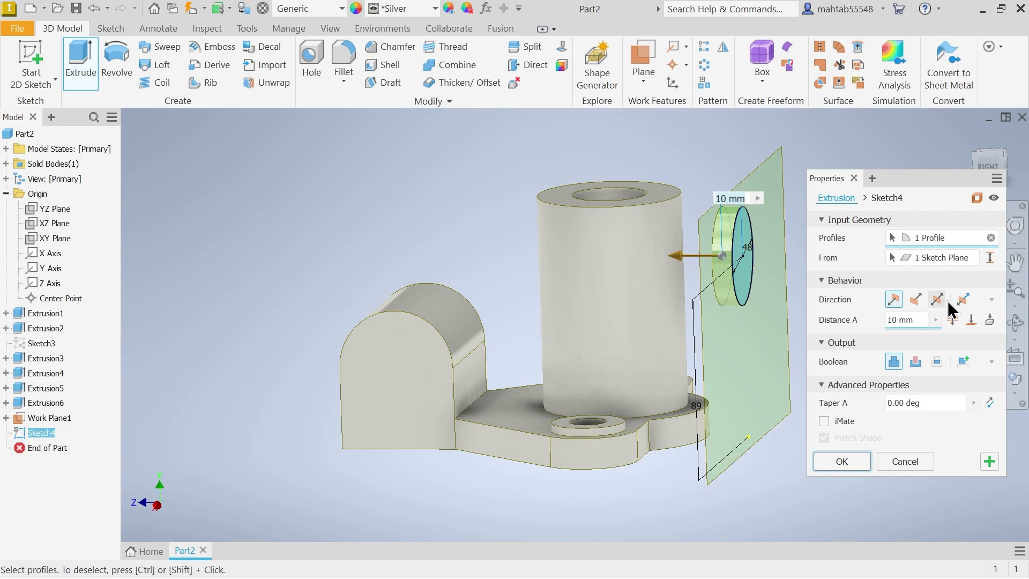
{"action": "left_click", "coordinate": [990, 320]}
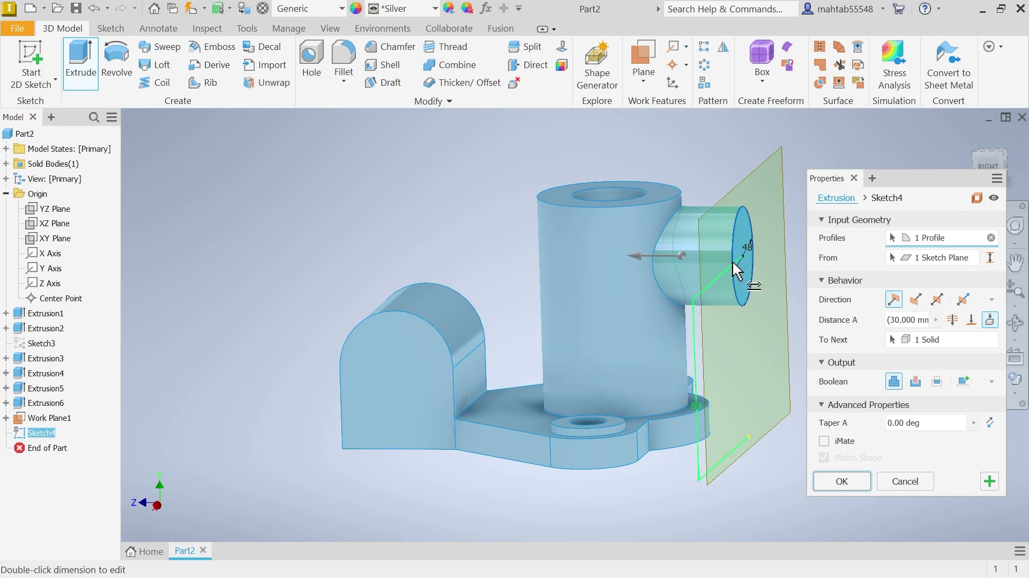
{"action": "scroll", "coordinate": [718, 268], "scroll_direction": "up", "scroll_amount": 3}
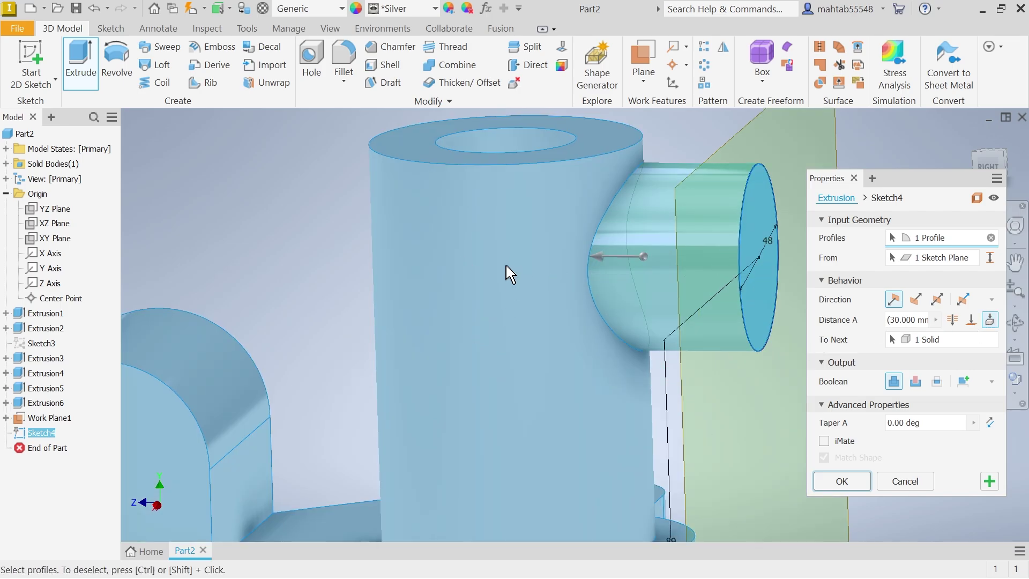
{"action": "left_click", "coordinate": [842, 481]}
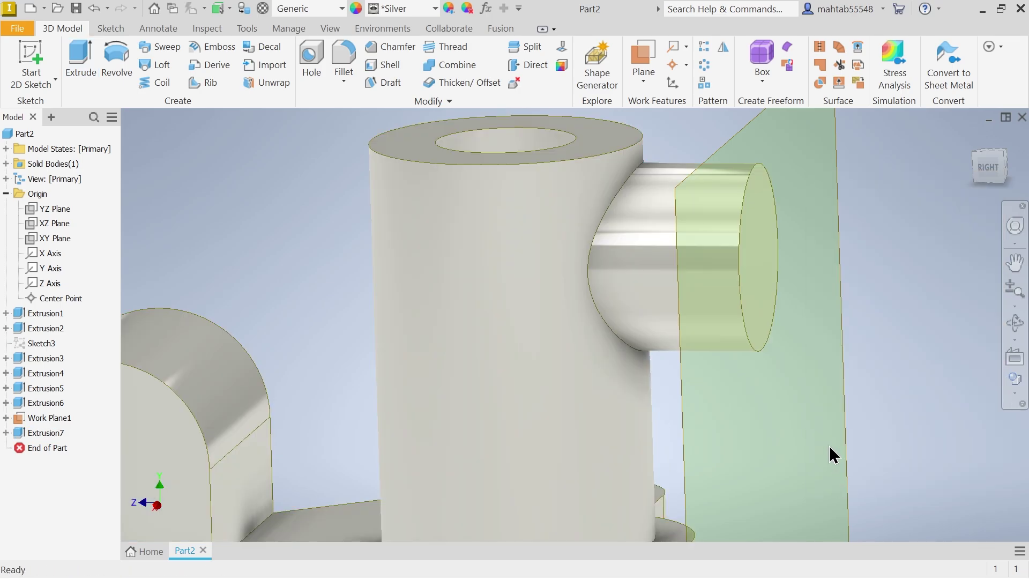
Step: Hide the offset work plane at the end of the side boss
{"action": "scroll", "coordinate": [793, 382], "scroll_direction": "down", "scroll_amount": 3}
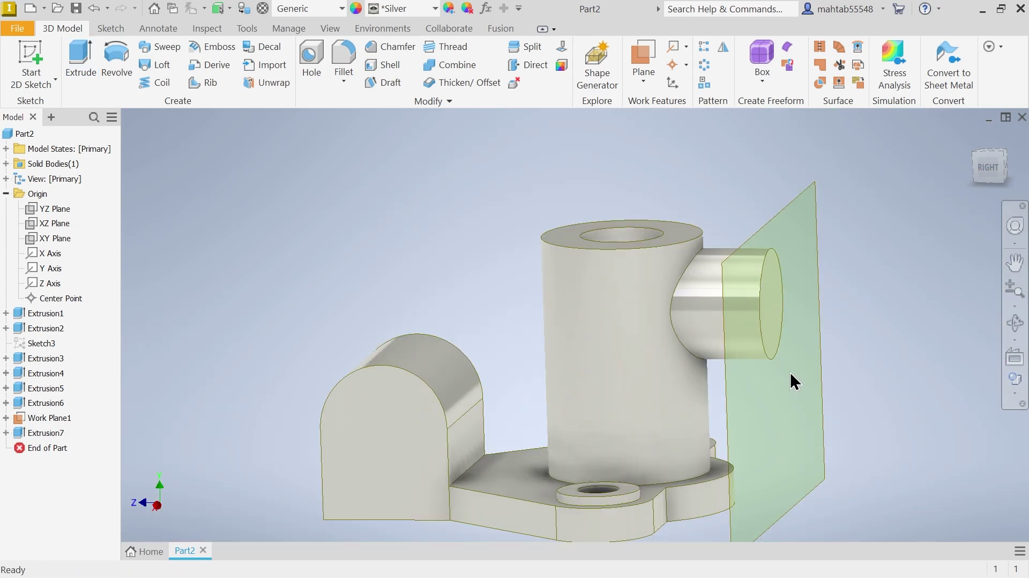
{"action": "right_click", "coordinate": [820, 368]}
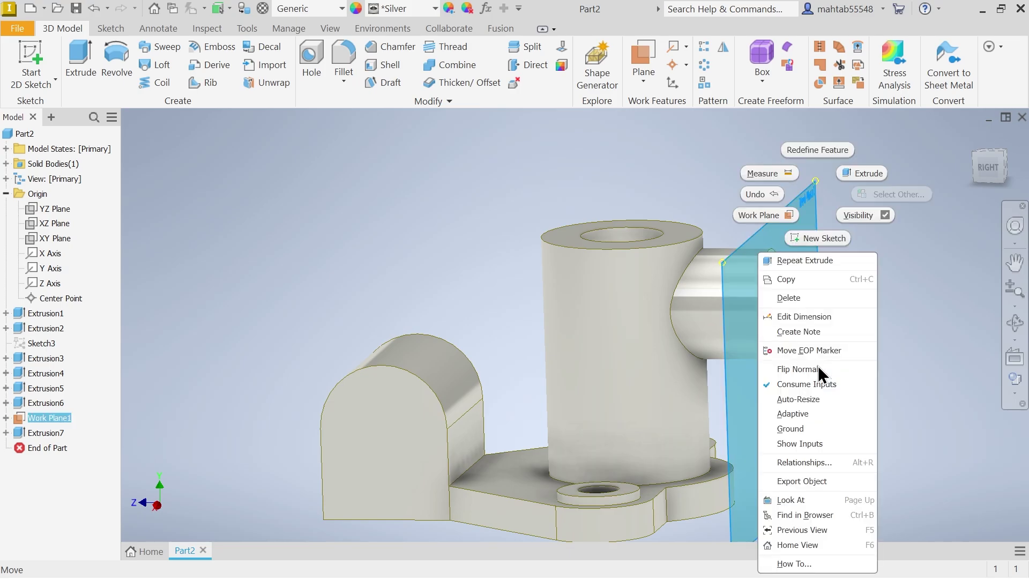
{"action": "left_click", "coordinate": [887, 216]}
Step: Sketch a 25 mm diameter circle concentric with the side boss on its end face, and finish the sketch
{"action": "left_click", "coordinate": [769, 311]}
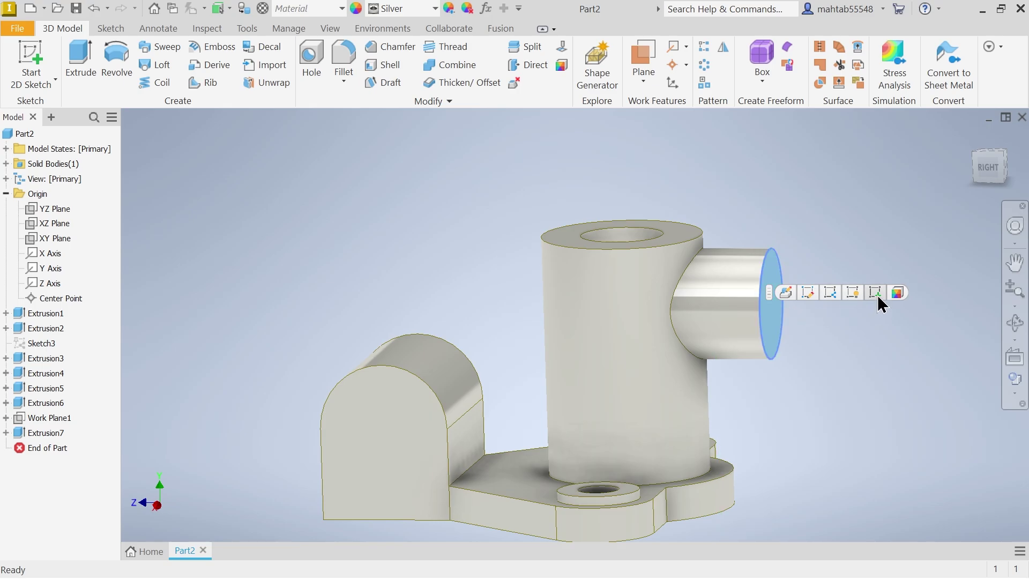
{"action": "left_click", "coordinate": [877, 295]}
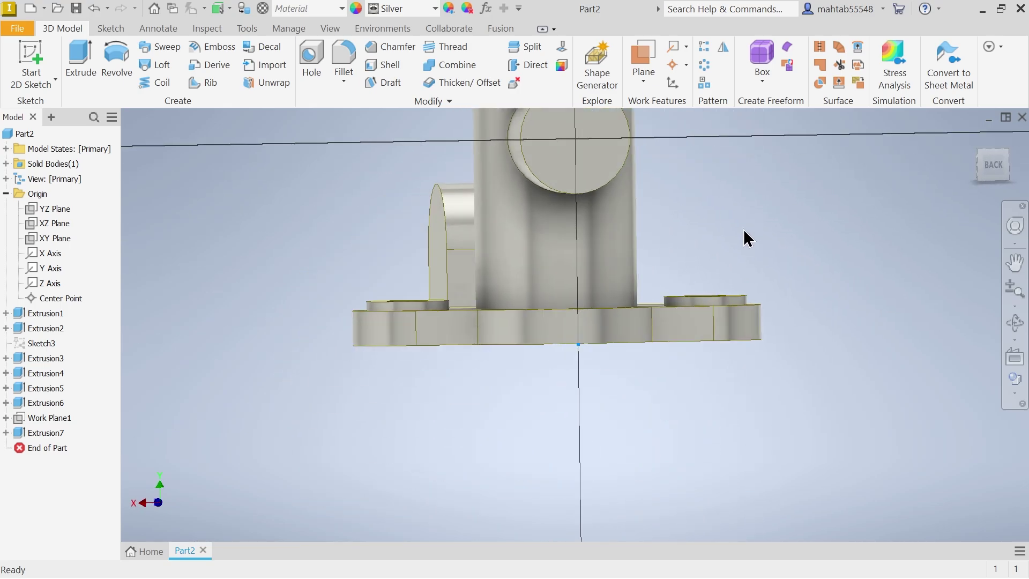
{"action": "left_click", "coordinate": [113, 55]}
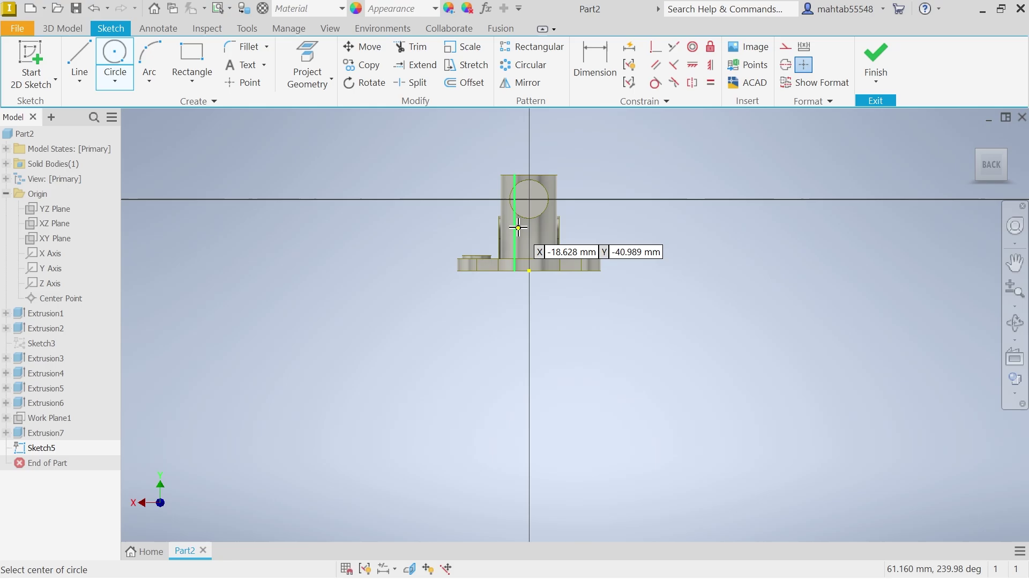
{"action": "scroll", "coordinate": [518, 227], "scroll_direction": "down", "scroll_amount": 8}
{"action": "left_click", "coordinate": [594, 170]}
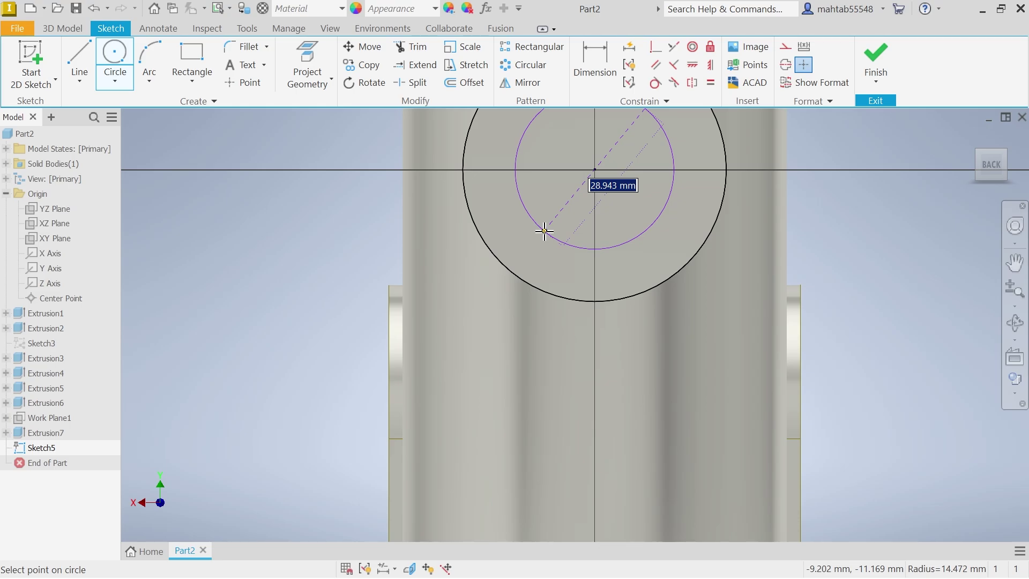
{"action": "type", "text": "25"}
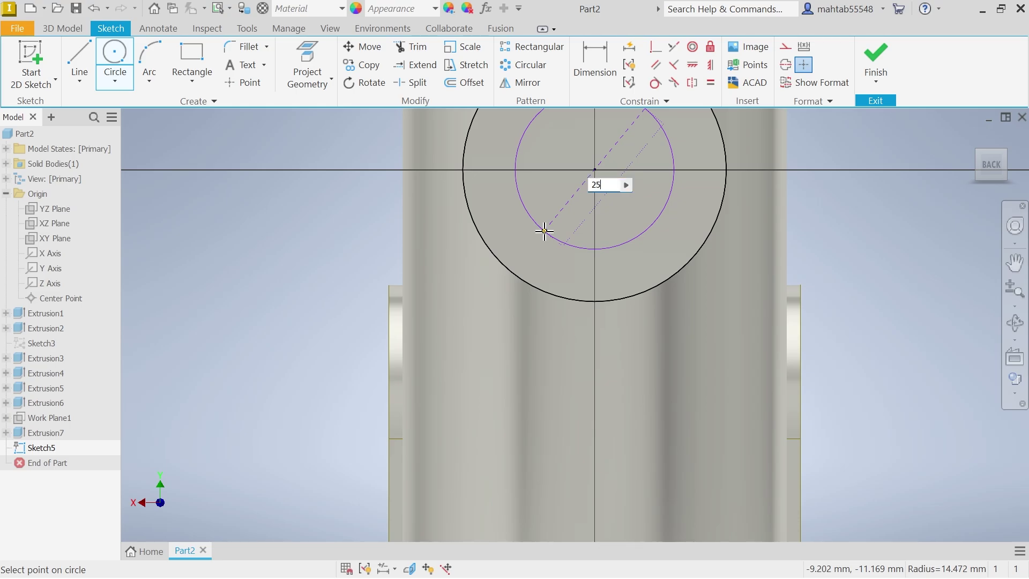
{"action": "key", "text": "Return"}
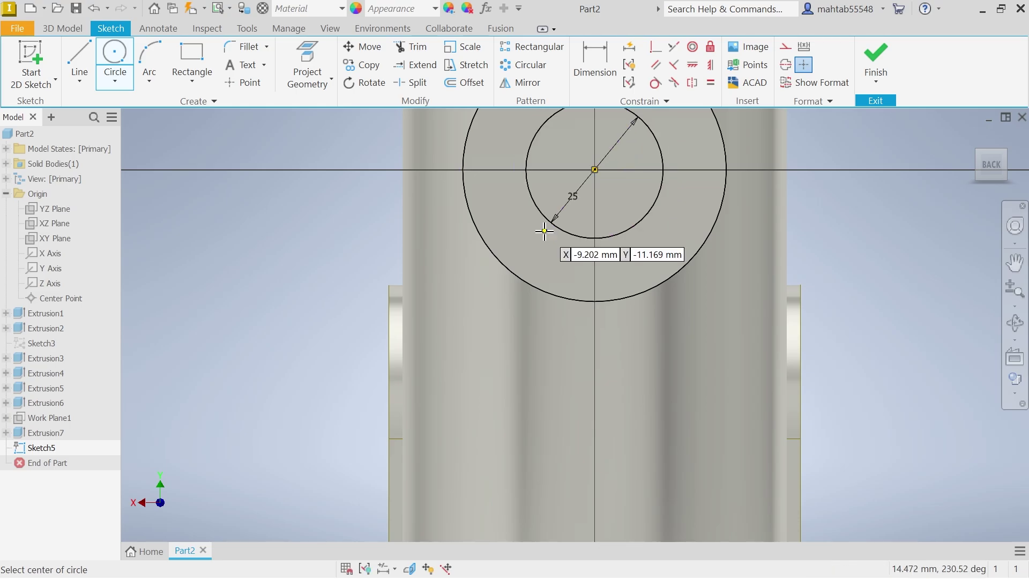
{"action": "scroll", "coordinate": [518, 286], "scroll_direction": "down", "scroll_amount": 2}
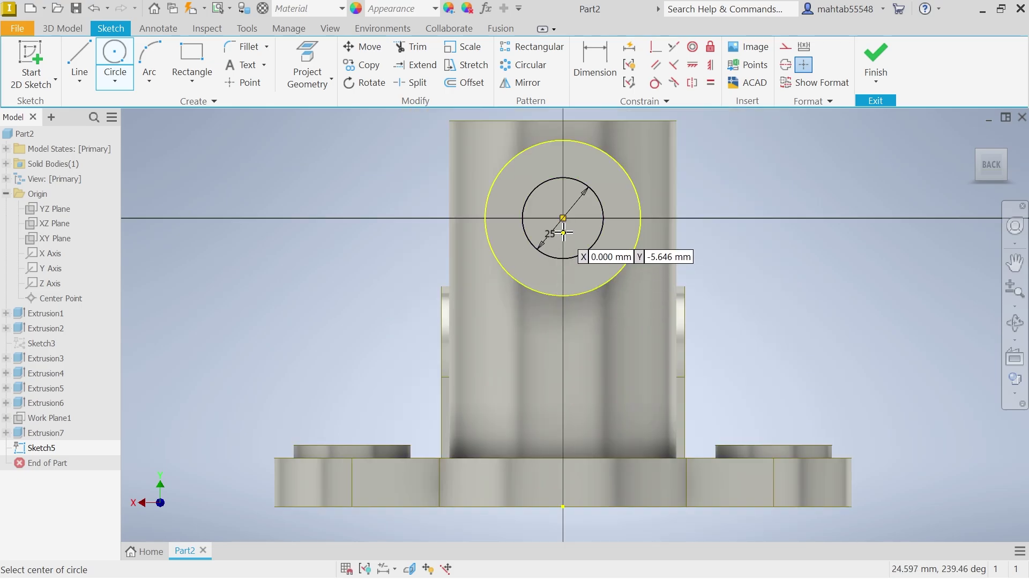
{"action": "left_click", "coordinate": [879, 49]}
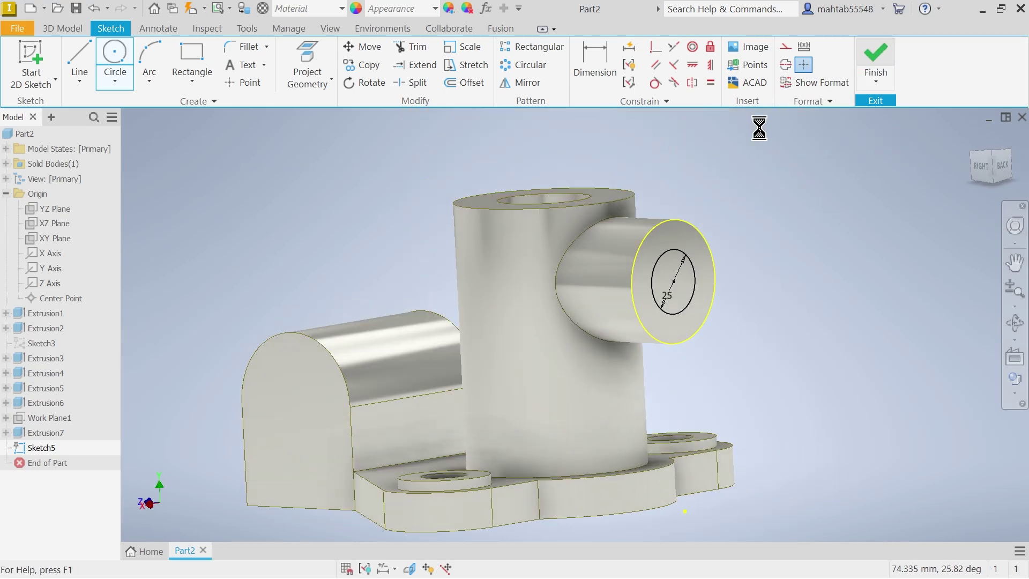
Step: Cut the 25 mm circle from the side boss's end face into the central cylinder's bore using the To Next extent
{"action": "left_click", "coordinate": [78, 63]}
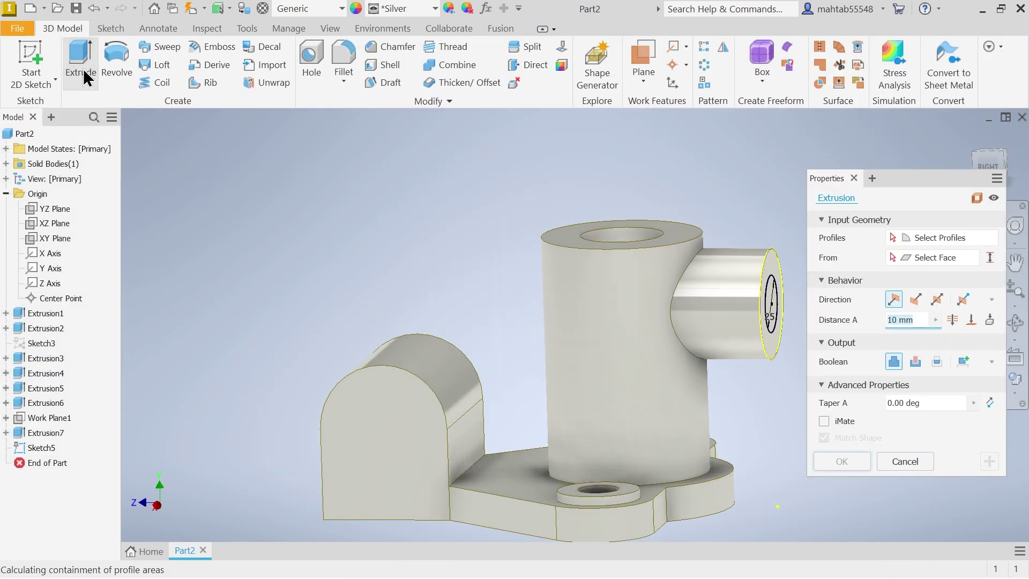
{"action": "scroll", "coordinate": [608, 306], "scroll_direction": "up", "scroll_amount": 5}
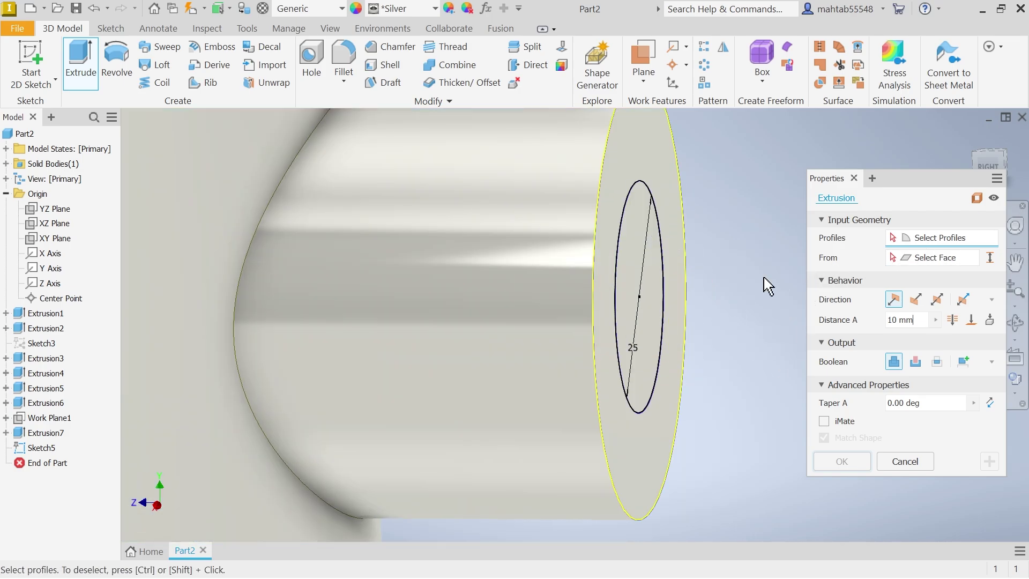
{"action": "left_click", "coordinate": [650, 314]}
{"action": "scroll", "coordinate": [485, 356], "scroll_direction": "down", "scroll_amount": 4}
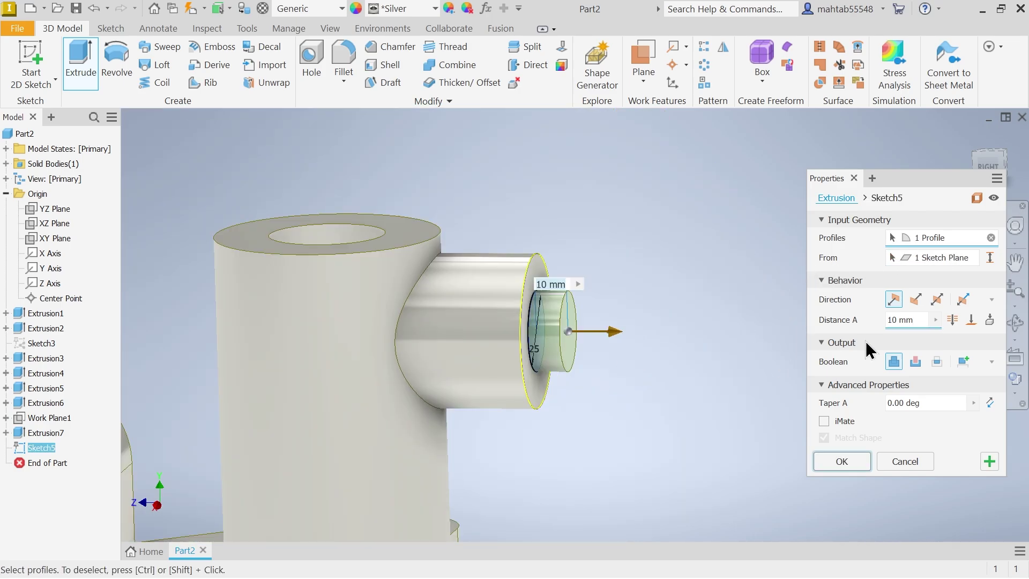
{"action": "left_click", "coordinate": [916, 363]}
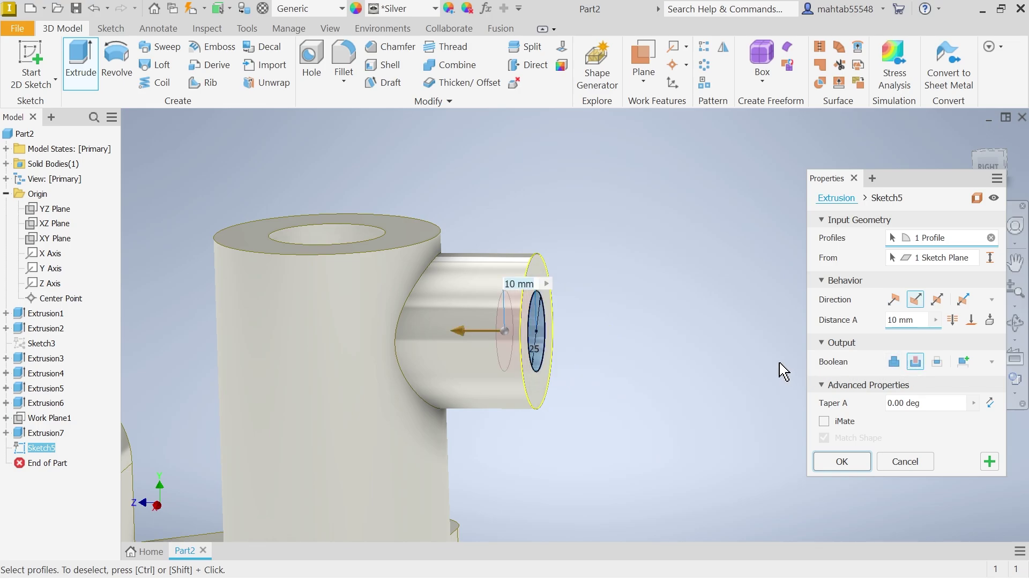
{"action": "left_click", "coordinate": [991, 320]}
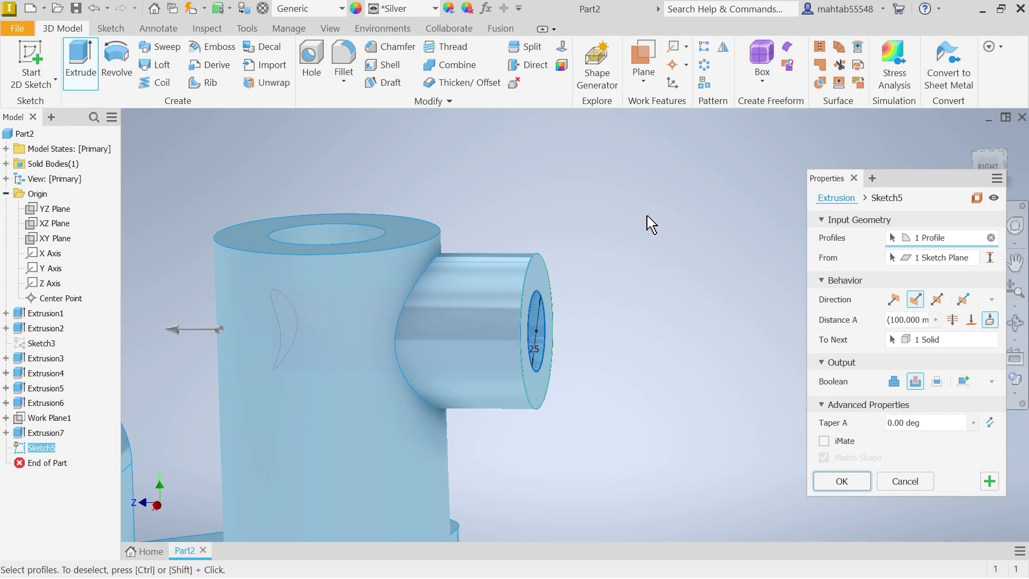
{"action": "middle_click_drag", "start_coordinate": [652, 224], "coordinate": [670, 269], "text": "shift"}
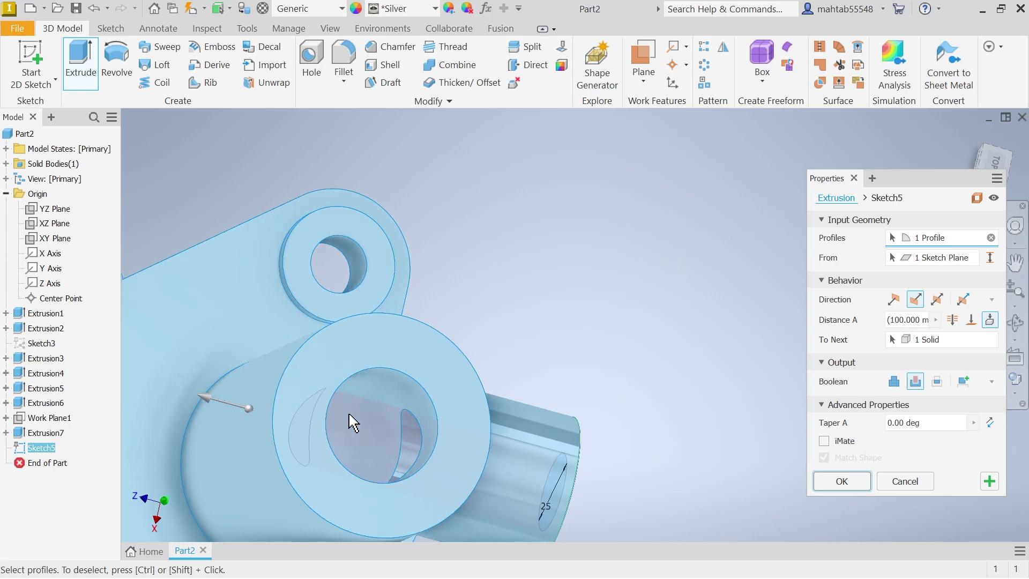
{"action": "left_click", "coordinate": [855, 481]}
{"action": "middle_click_drag", "start_coordinate": [770, 371], "coordinate": [758, 338], "text": "shift"}
{"action": "scroll", "coordinate": [654, 368], "scroll_direction": "up", "scroll_amount": 3}
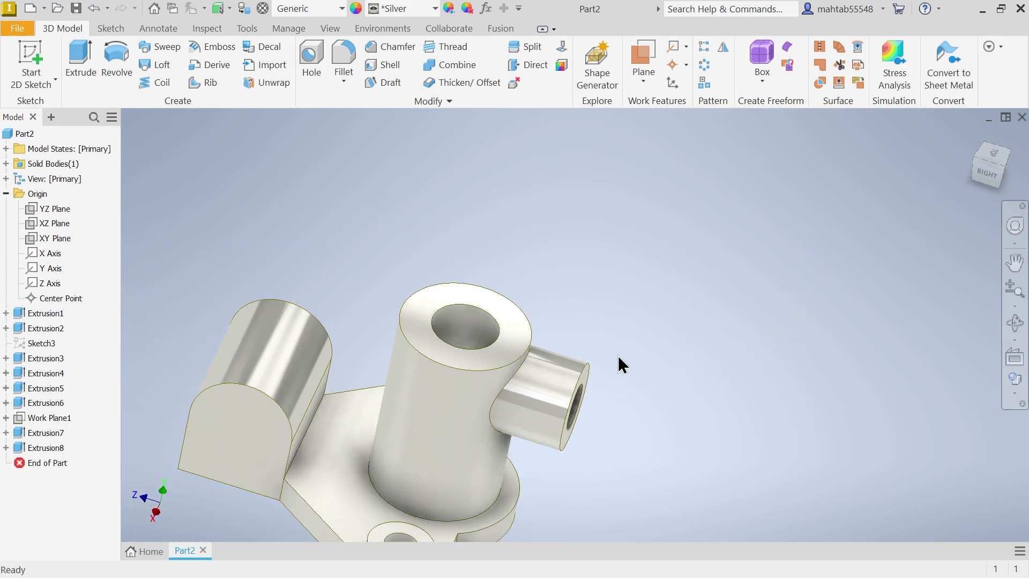
{"action": "scroll", "coordinate": [273, 376], "scroll_direction": "up", "scroll_amount": 3}
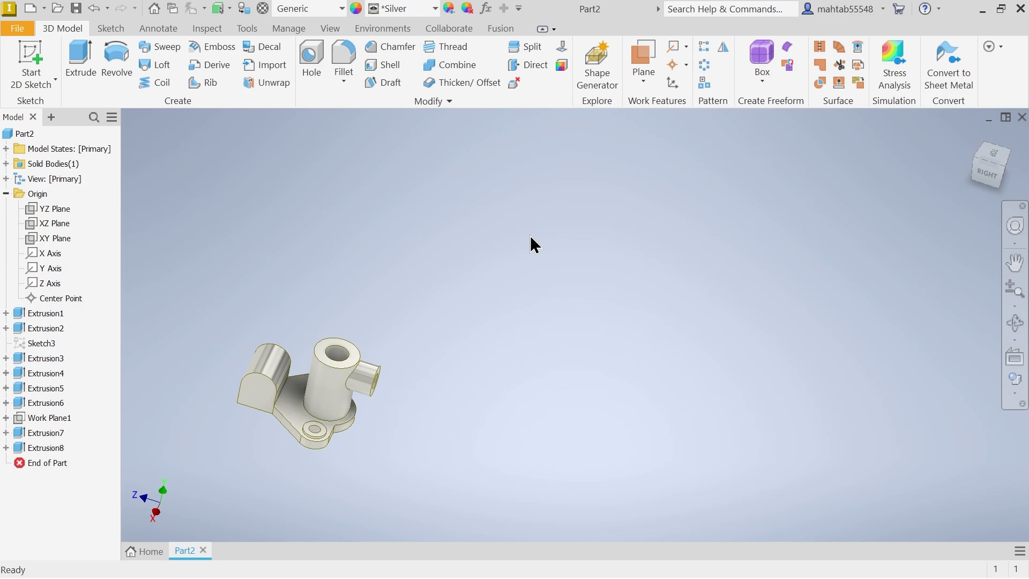
Step: Sketch a 28 mm diameter circle on the round-topped block's end face, concentric with its arc, and finish the sketch
{"action": "left_click", "coordinate": [975, 137]}
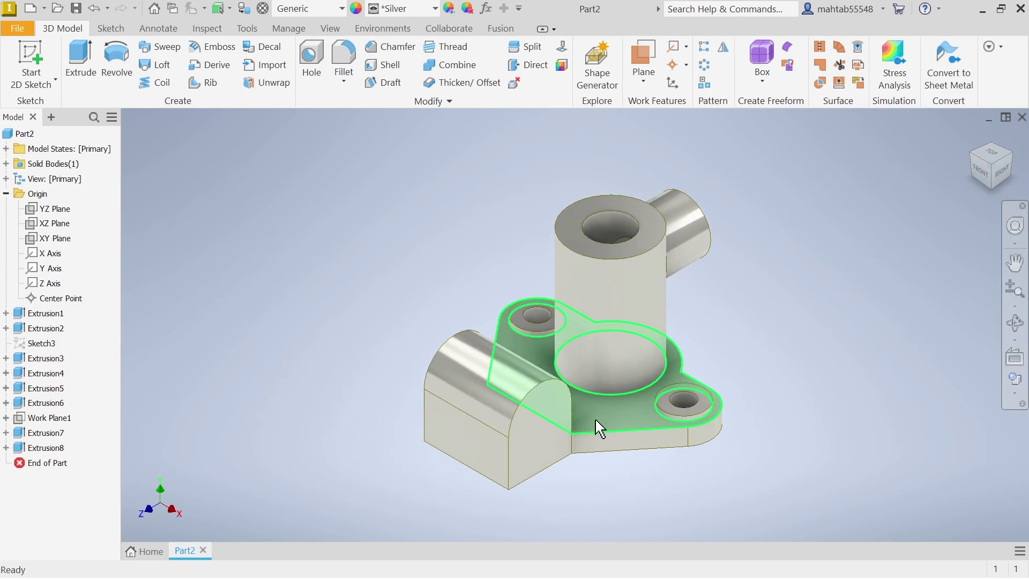
{"action": "scroll", "coordinate": [555, 460], "scroll_direction": "down", "scroll_amount": 2}
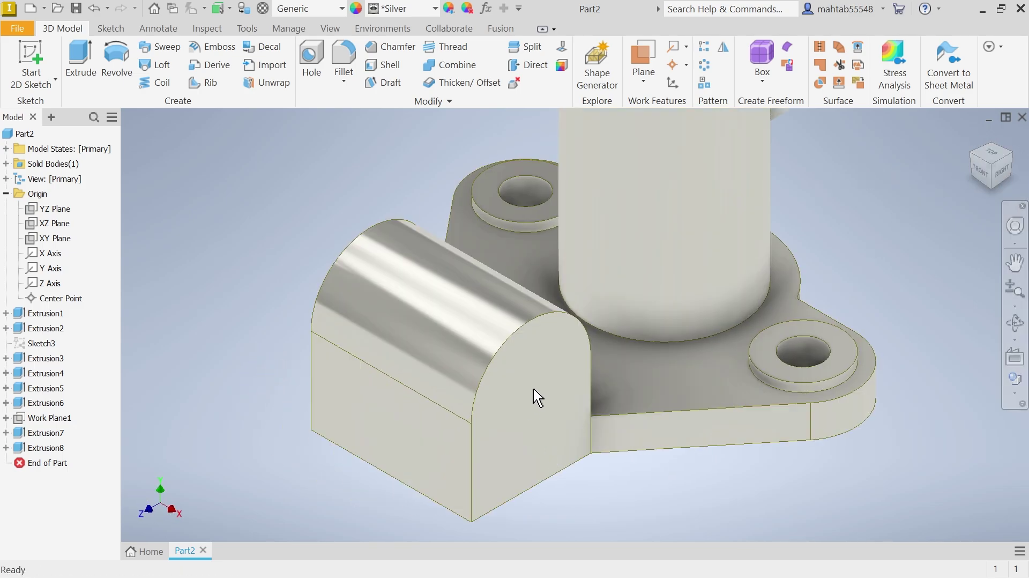
{"action": "key", "text": "alt+Tab"}
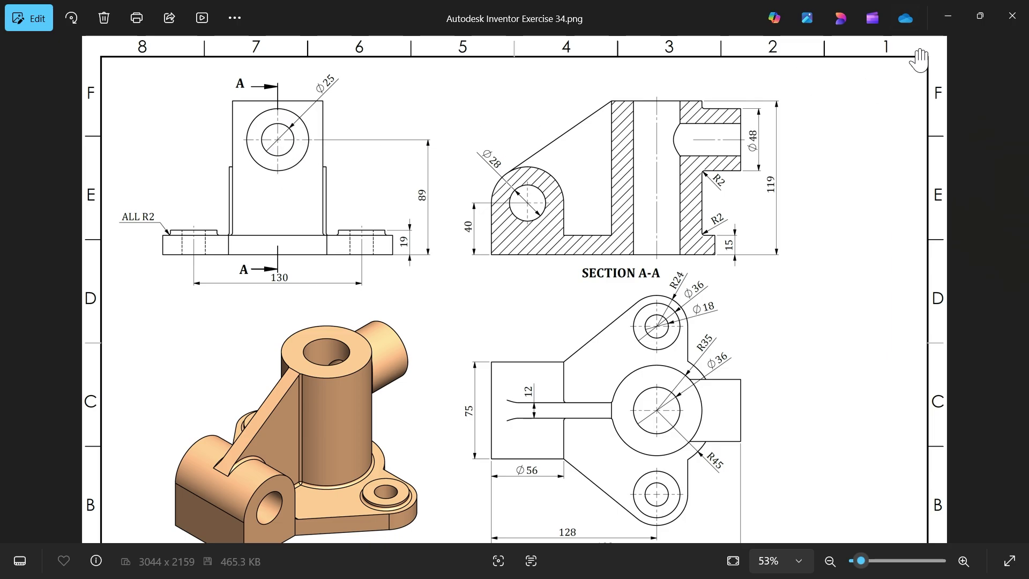
{"action": "left_click", "coordinate": [947, 16]}
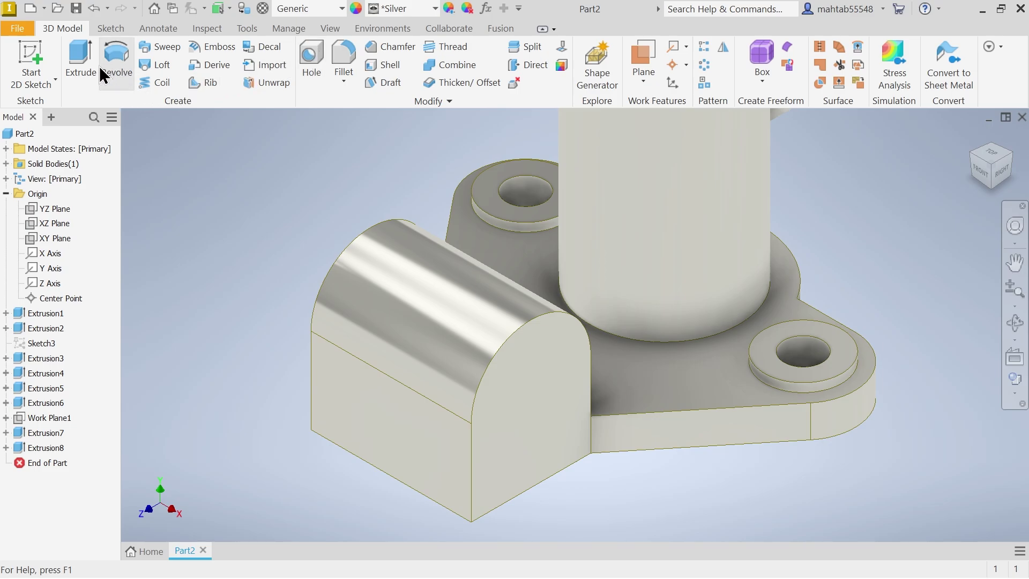
{"action": "left_click", "coordinate": [534, 377]}
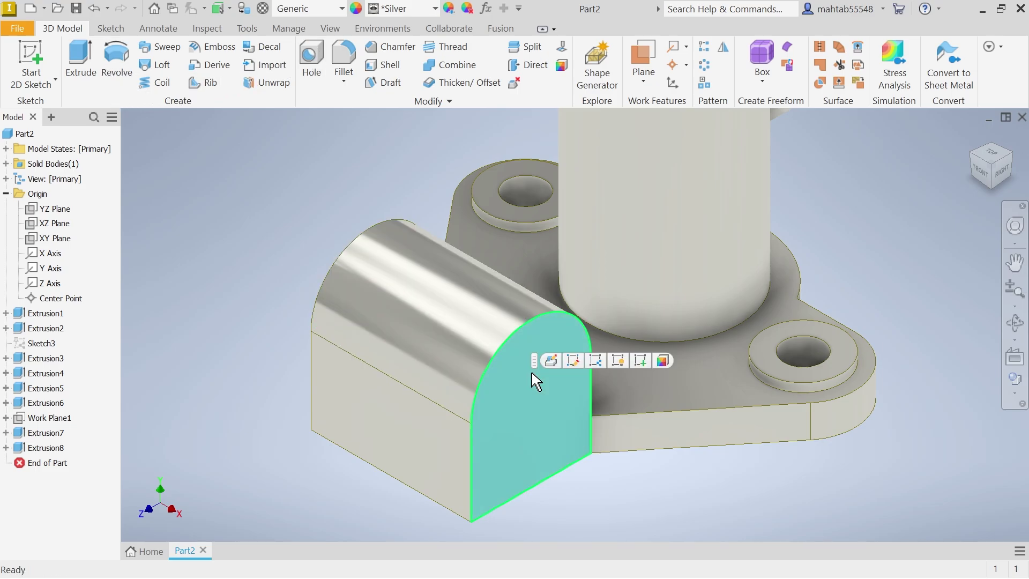
{"action": "left_click", "coordinate": [643, 361]}
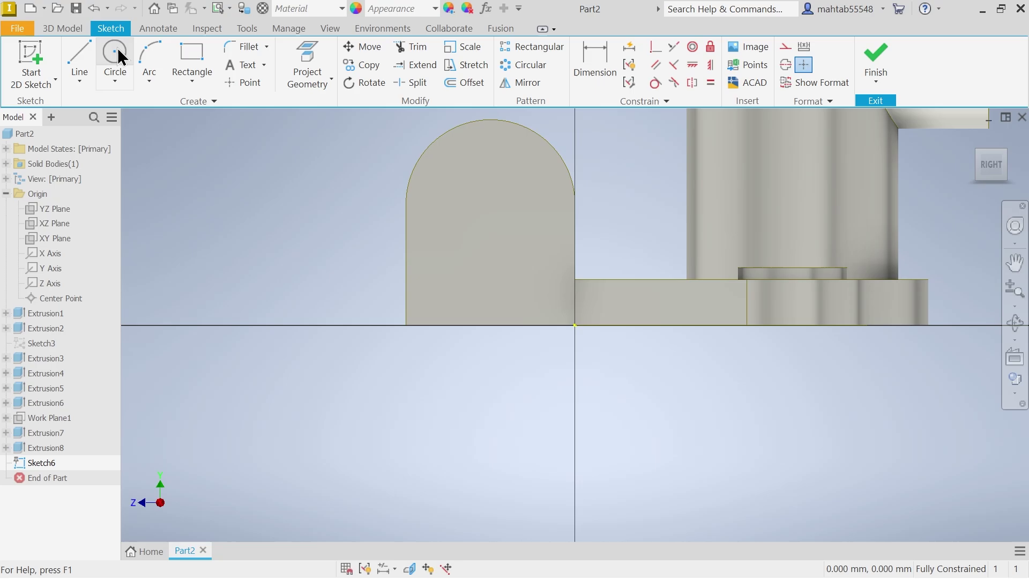
{"action": "left_click", "coordinate": [117, 52]}
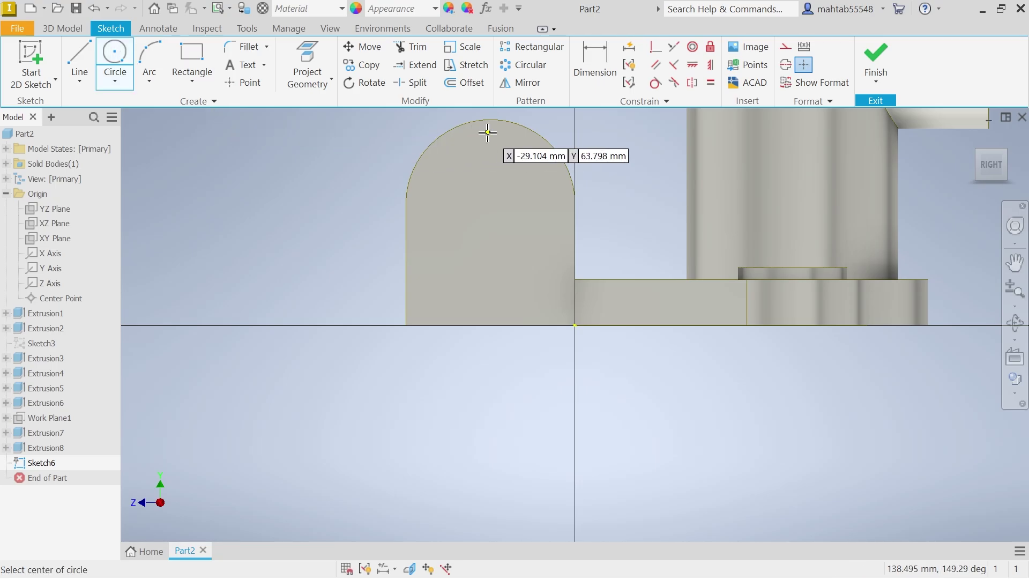
{"action": "left_click", "coordinate": [490, 203]}
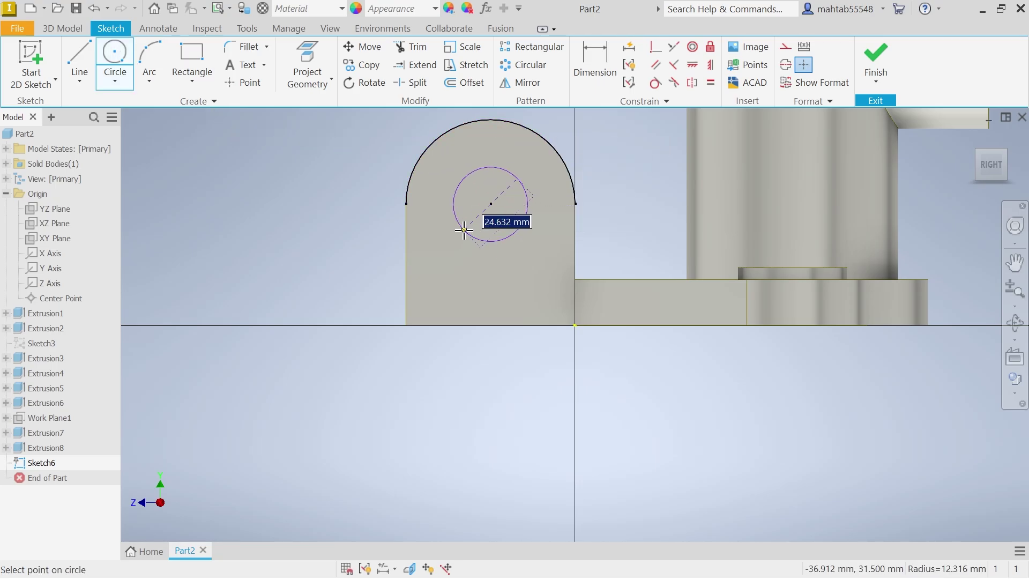
{"action": "type", "text": "28"}
{"action": "key", "text": "Return"}
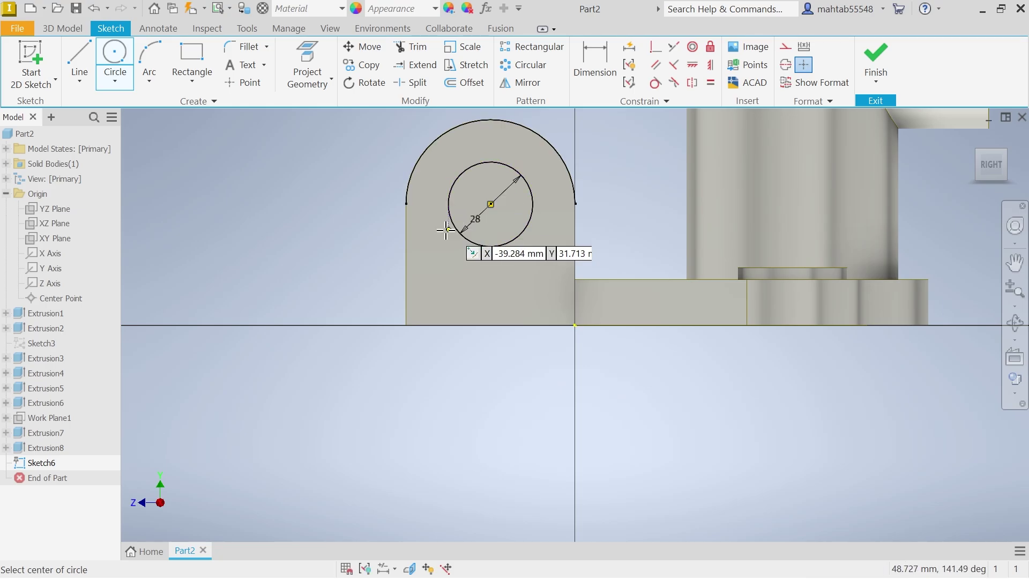
{"action": "left_click", "coordinate": [874, 54]}
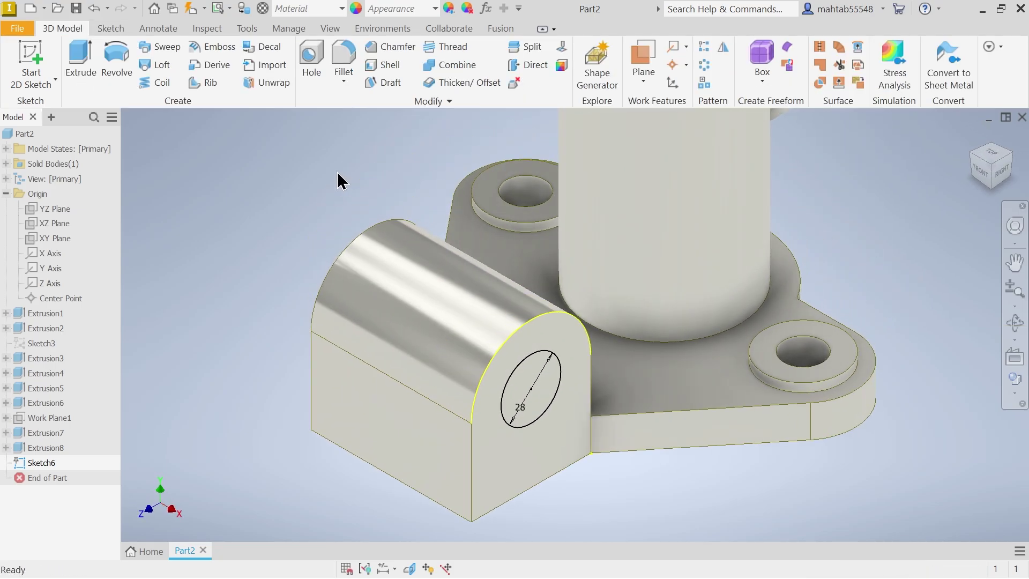
Step: Cut the 28 mm circle through the full length of the round-topped block using the Through All extent
{"action": "left_click", "coordinate": [79, 64]}
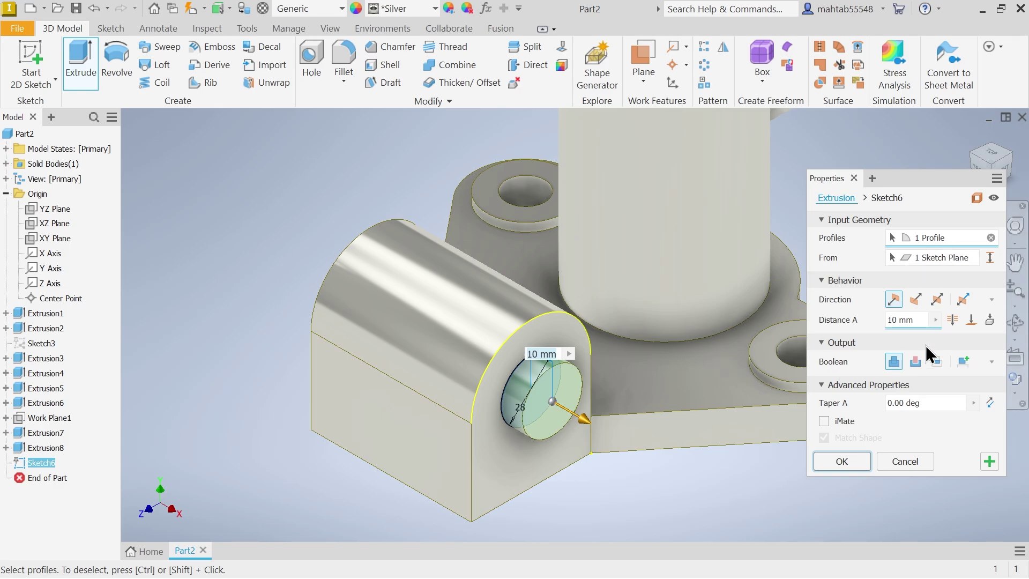
{"action": "left_click", "coordinate": [917, 362]}
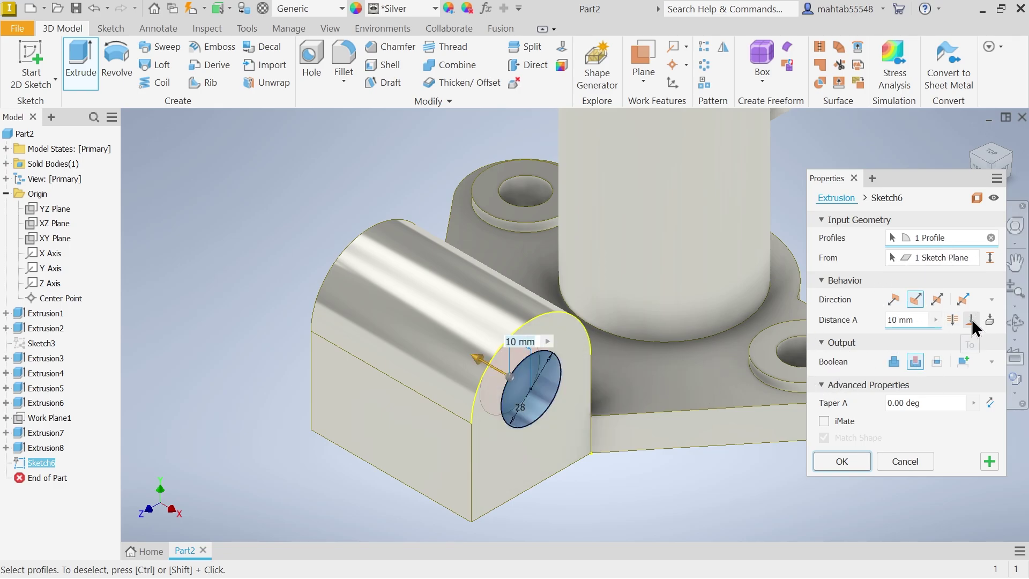
{"action": "left_click", "coordinate": [952, 320]}
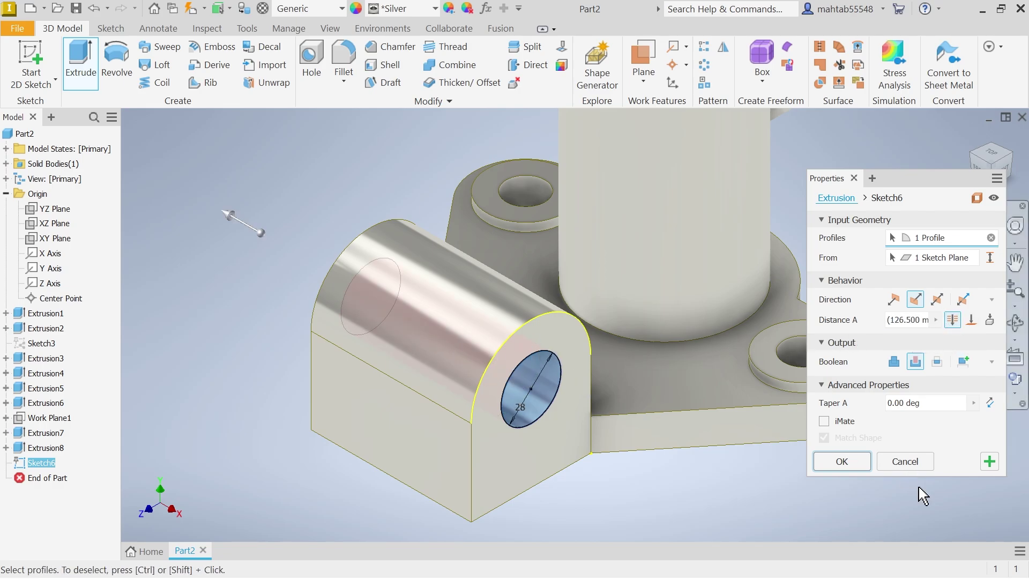
{"action": "left_click", "coordinate": [849, 463]}
{"action": "scroll", "coordinate": [713, 379], "scroll_direction": "down", "scroll_amount": 3}
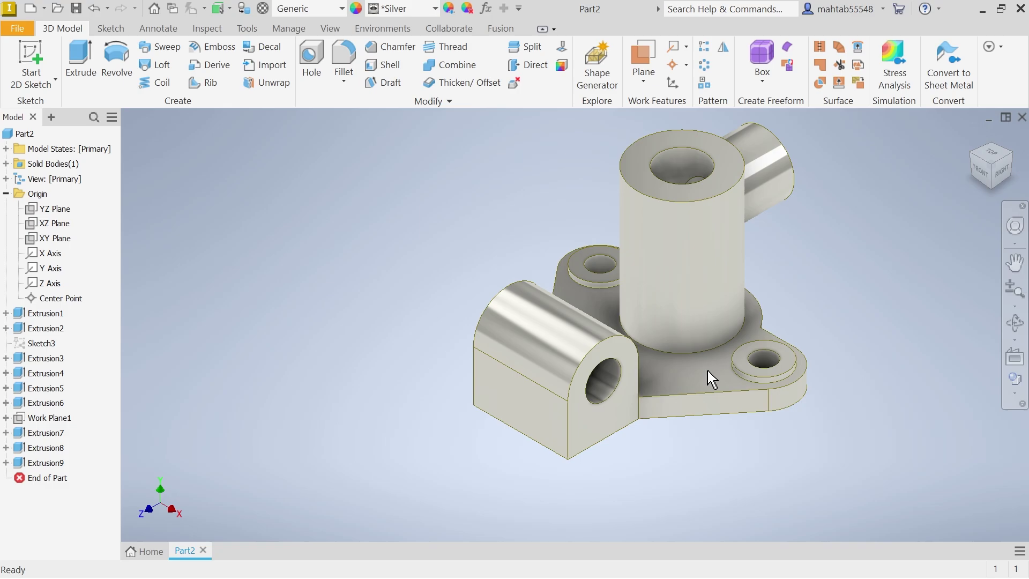
{"action": "scroll", "coordinate": [748, 260], "scroll_direction": "up", "scroll_amount": 5}
{"action": "scroll", "coordinate": [646, 288], "scroll_direction": "down", "scroll_amount": 3}
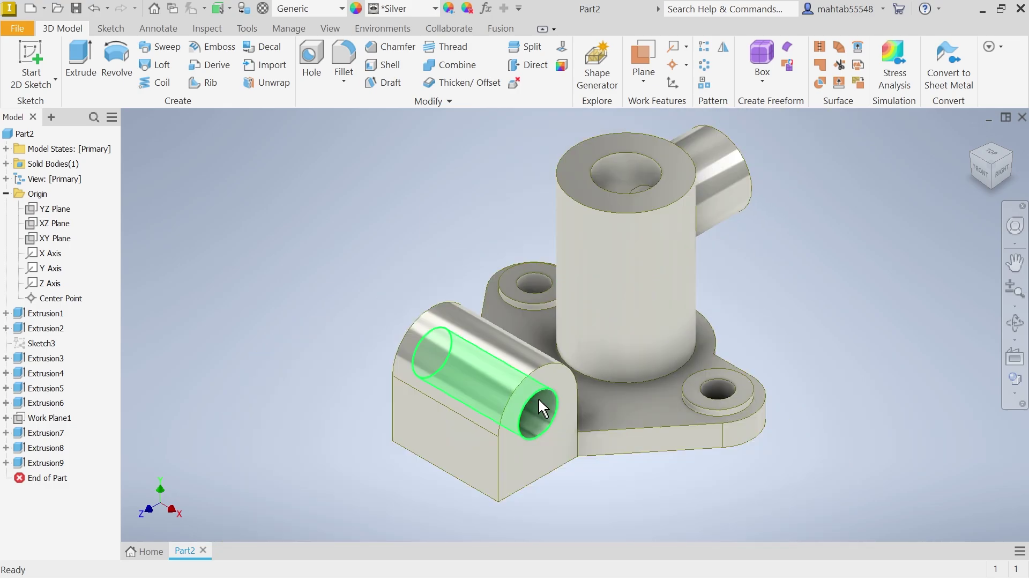
Step: Sketch a line on the YZ plane from the central cylinder's top edge to the block's rounded top, tangent to its arc
{"action": "key", "text": "alt+Tab"}
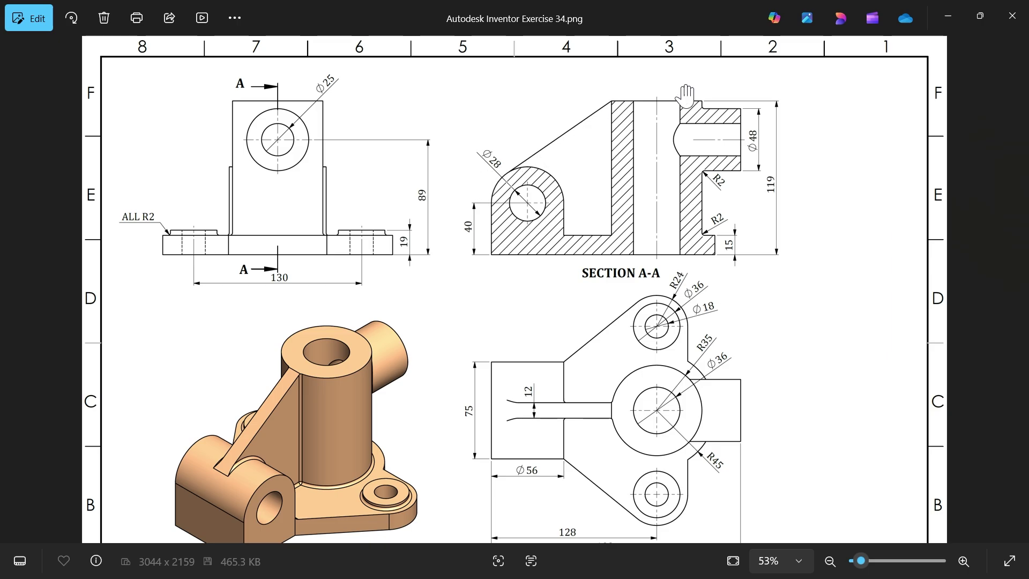
{"action": "left_click", "coordinate": [947, 17]}
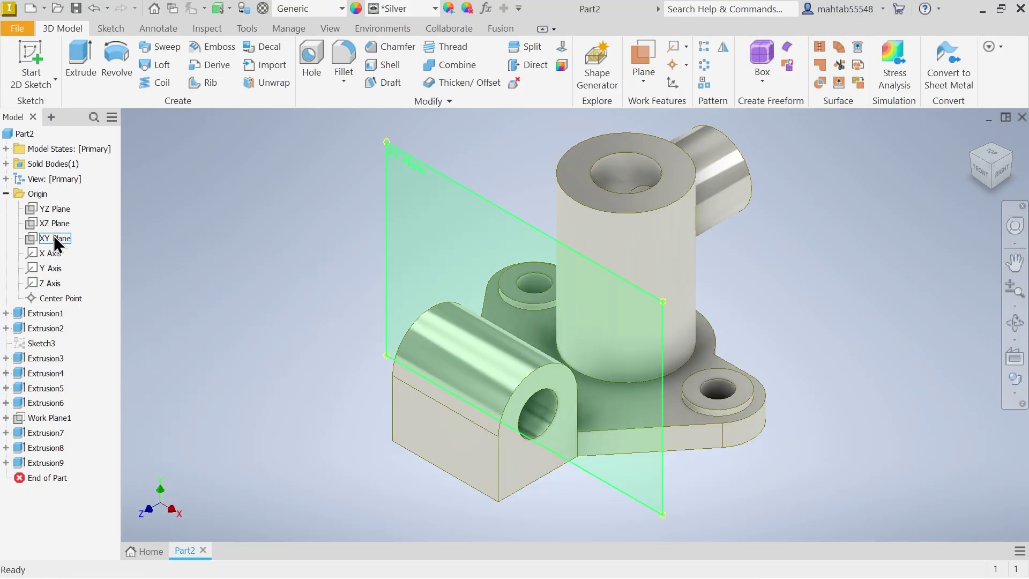
{"action": "left_click", "coordinate": [60, 211]}
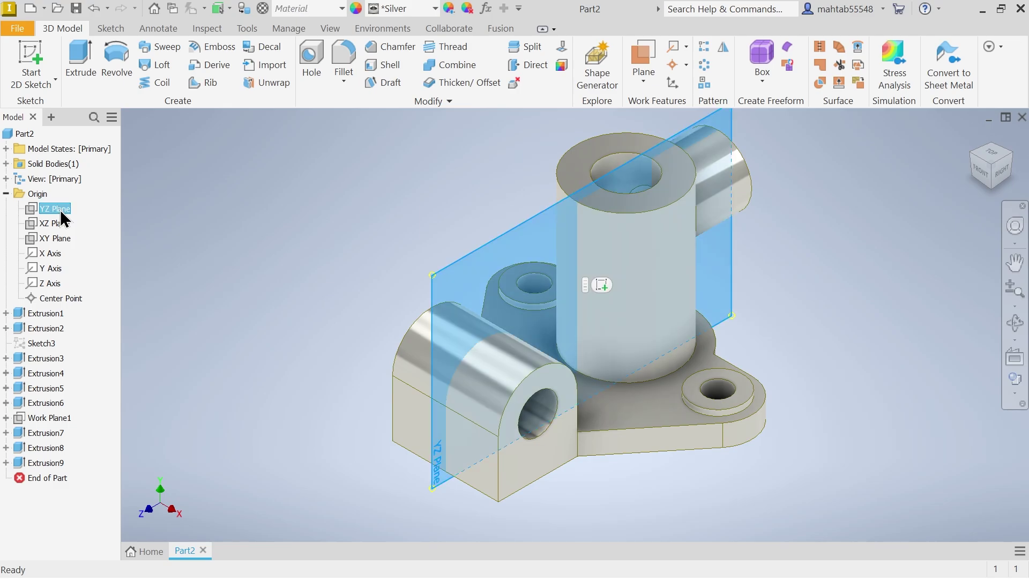
{"action": "left_click", "coordinate": [601, 286]}
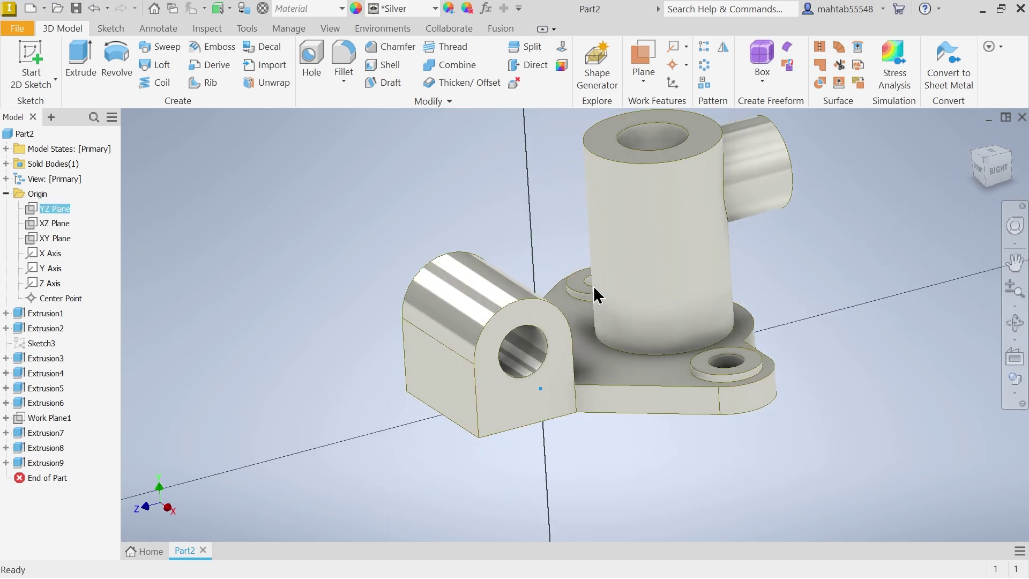
{"action": "left_click", "coordinate": [80, 59]}
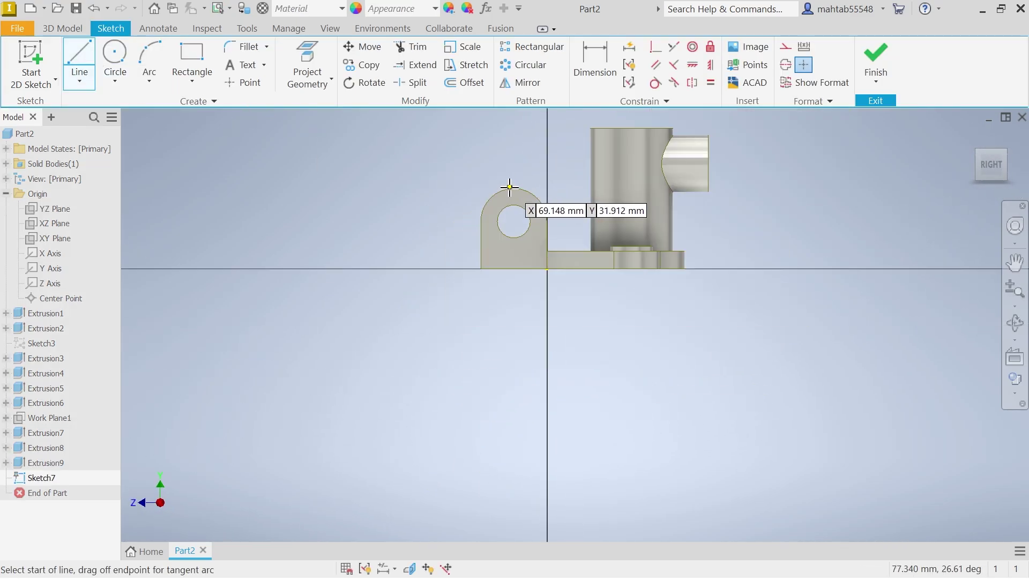
{"action": "scroll", "coordinate": [640, 322], "scroll_direction": "up", "scroll_amount": 3}
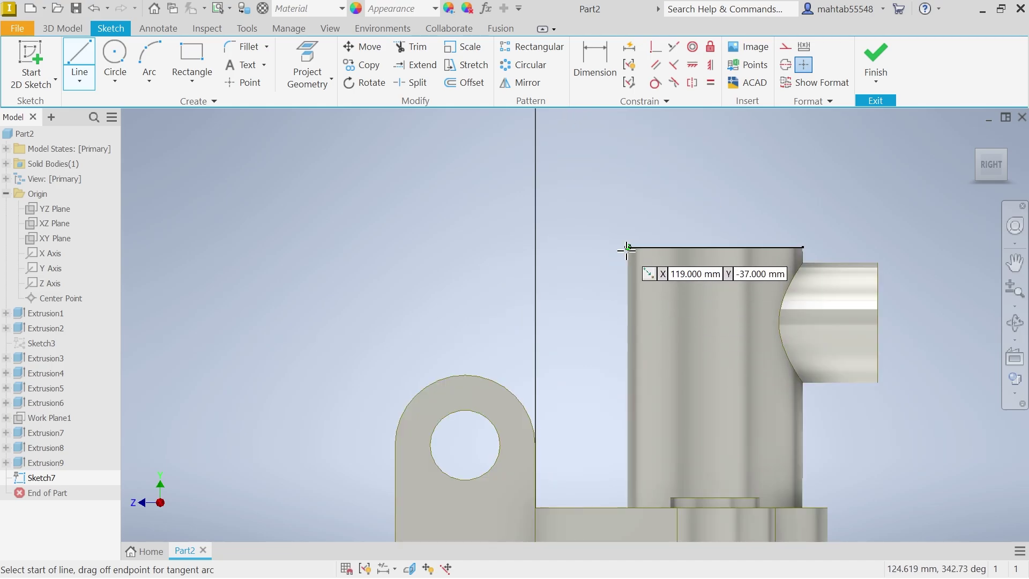
{"action": "left_click", "coordinate": [627, 248]}
{"action": "scroll", "coordinate": [480, 368], "scroll_direction": "up", "scroll_amount": 3}
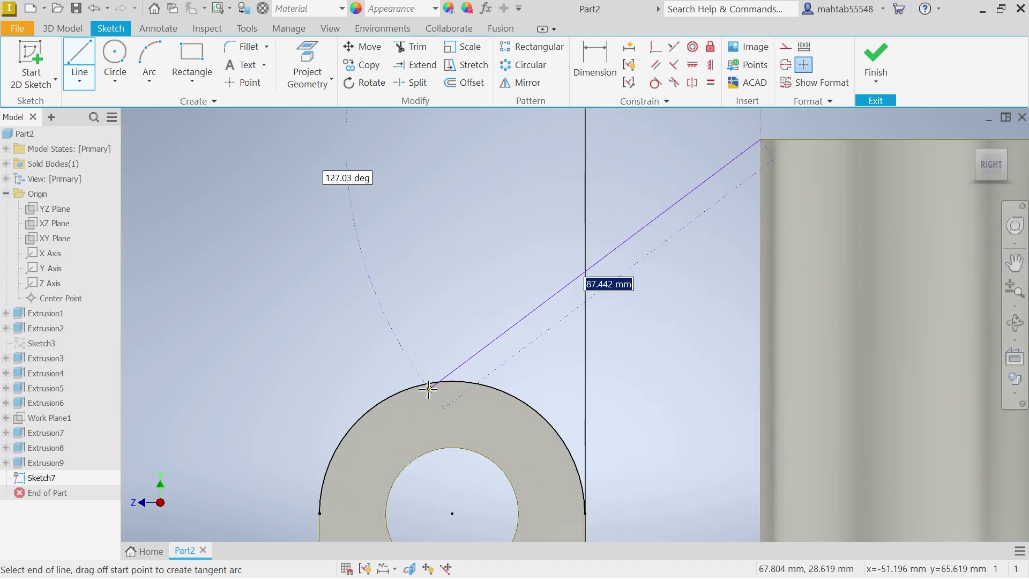
{"action": "double_click", "coordinate": [377, 404]}
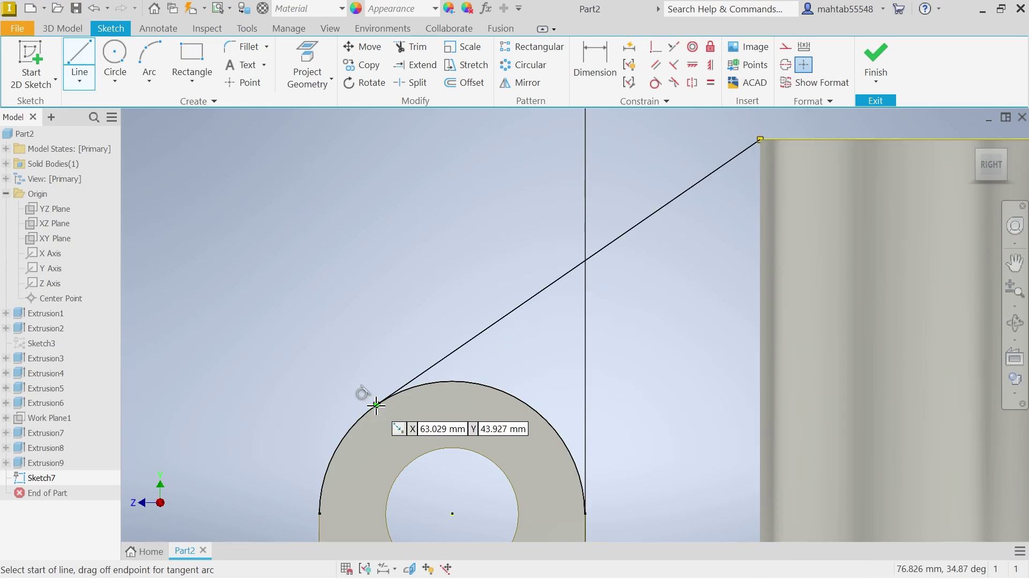
{"action": "key", "text": "Escape"}
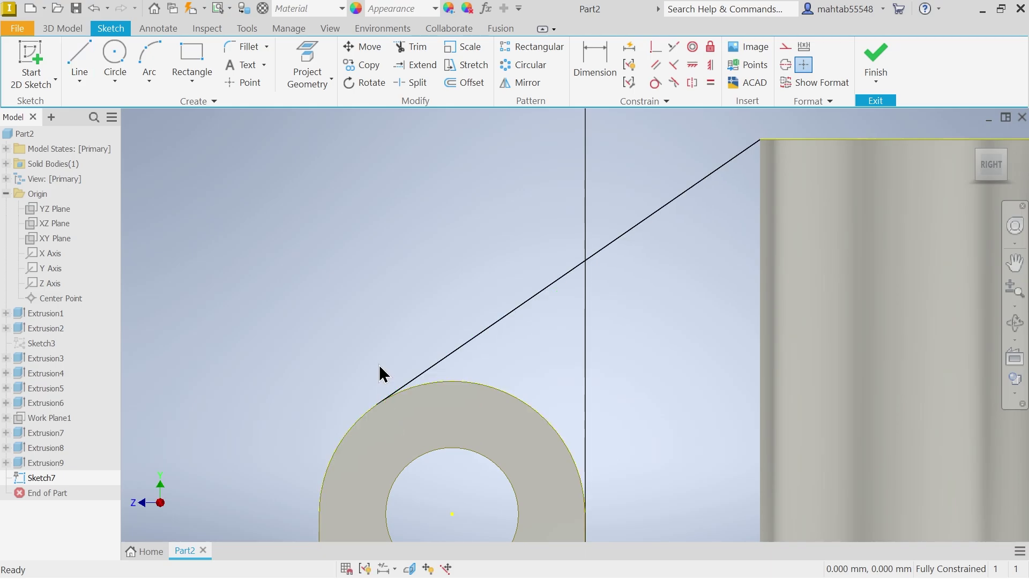
Step: Slice the graphics at the sketch plane to examine the sloped line, and finish the sketch
{"action": "left_click", "coordinate": [409, 569]}
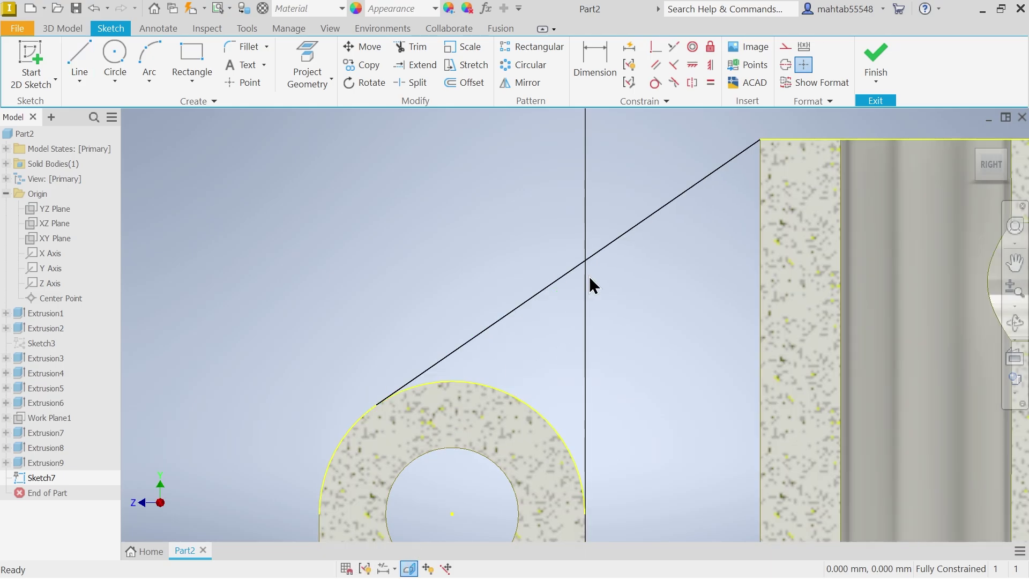
{"action": "scroll", "coordinate": [589, 277], "scroll_direction": "down", "scroll_amount": 2}
{"action": "left_click", "coordinate": [880, 51]}
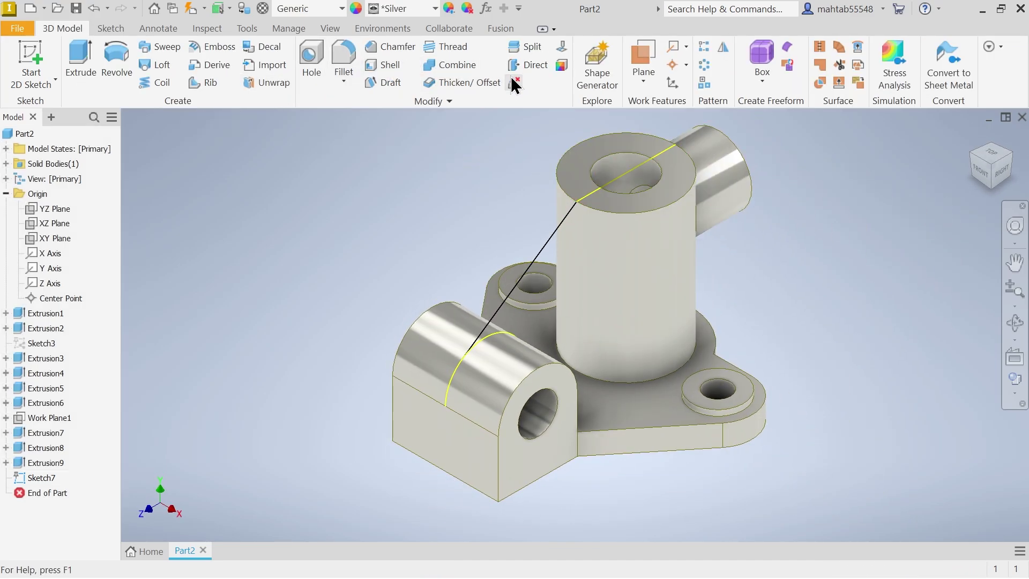
Step: Create a 12 mm thick rib parallel to the sketch plane from the sloped line, centred on it and filling toward the base
{"action": "left_click", "coordinate": [206, 86]}
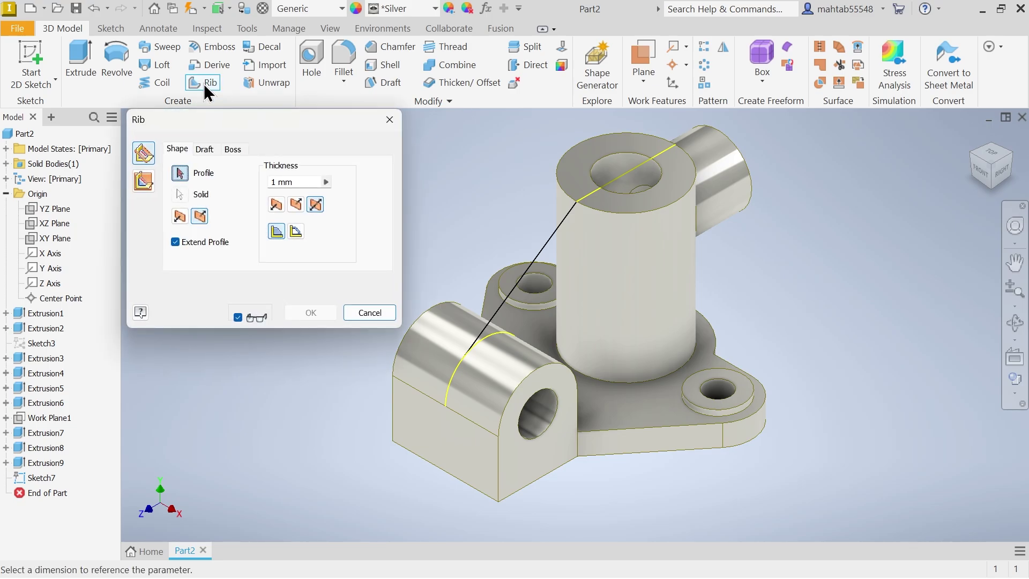
{"action": "left_click", "coordinate": [144, 185]}
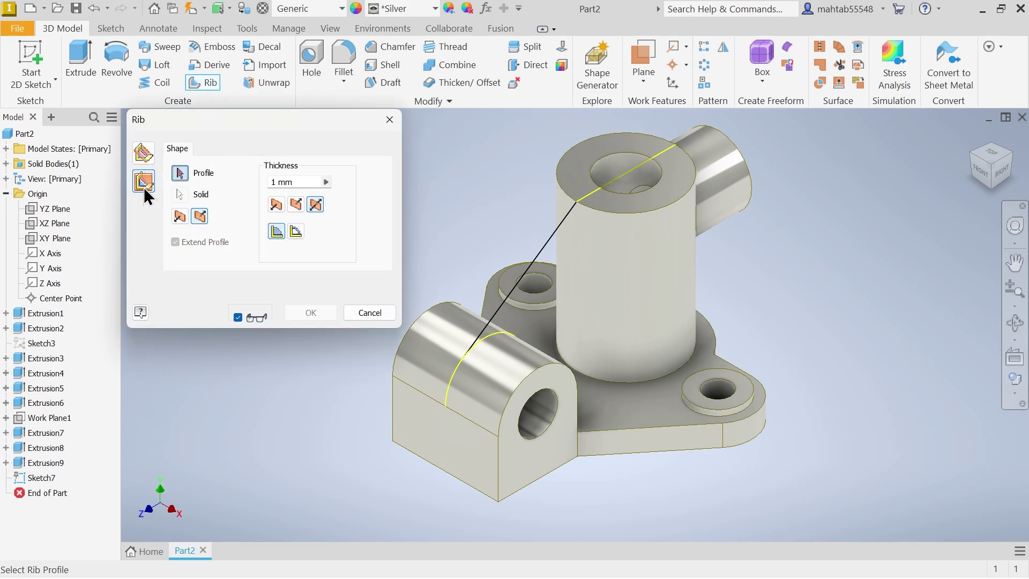
{"action": "left_click", "coordinate": [499, 313]}
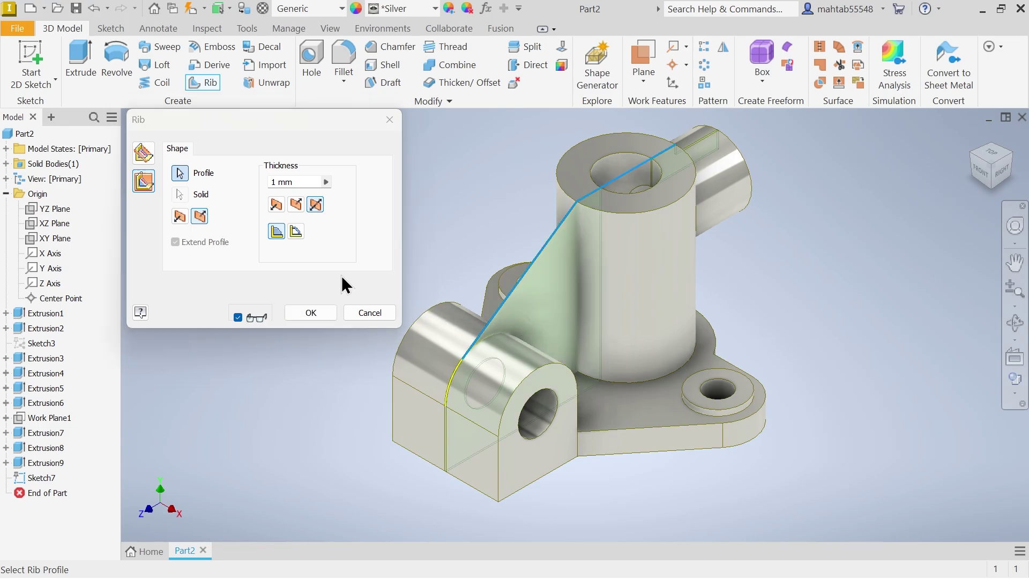
{"action": "left_click", "coordinate": [296, 182]}
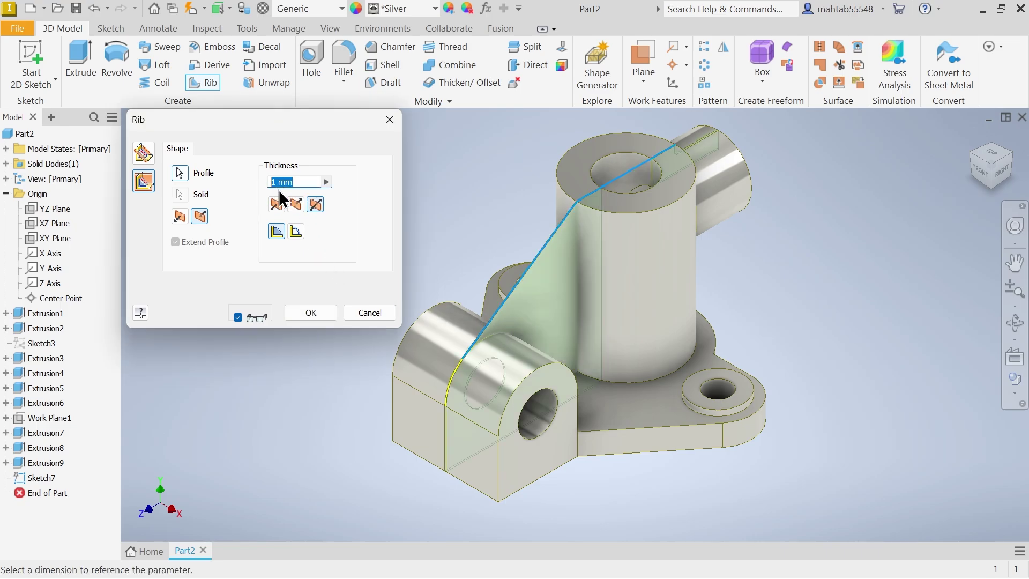
{"action": "type", "text": "12"}
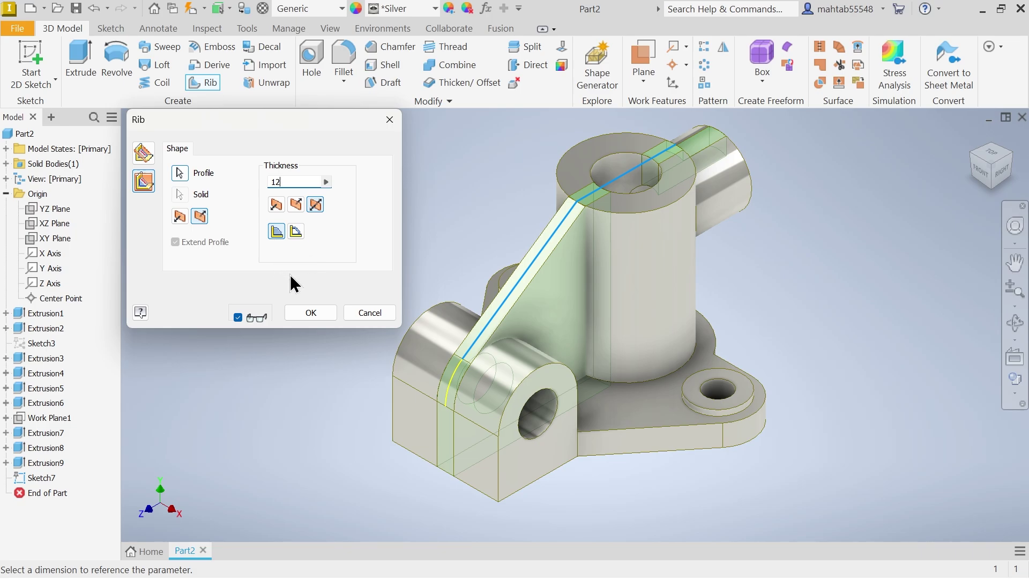
{"action": "left_click", "coordinate": [179, 218]}
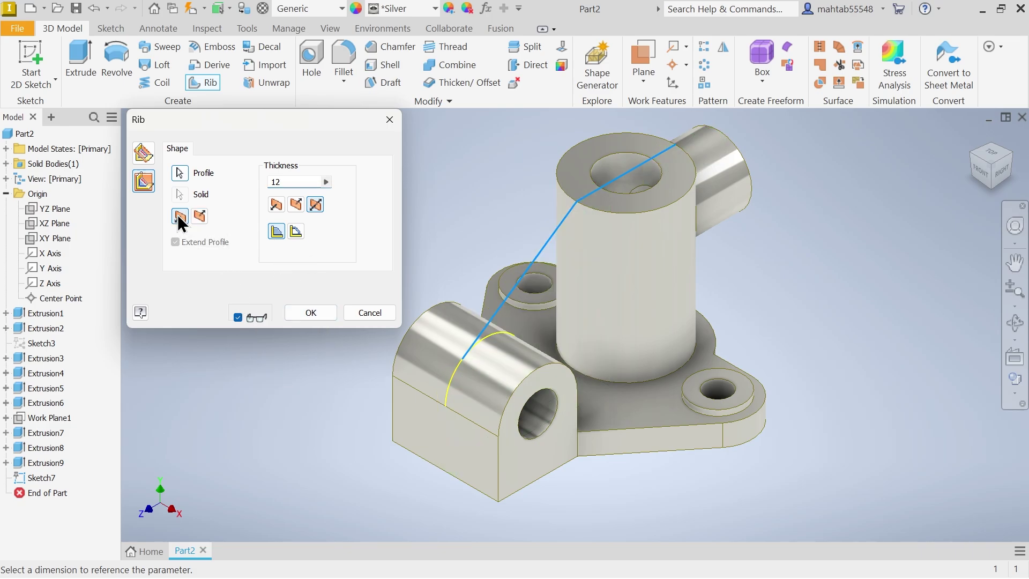
{"action": "left_click", "coordinate": [204, 216]}
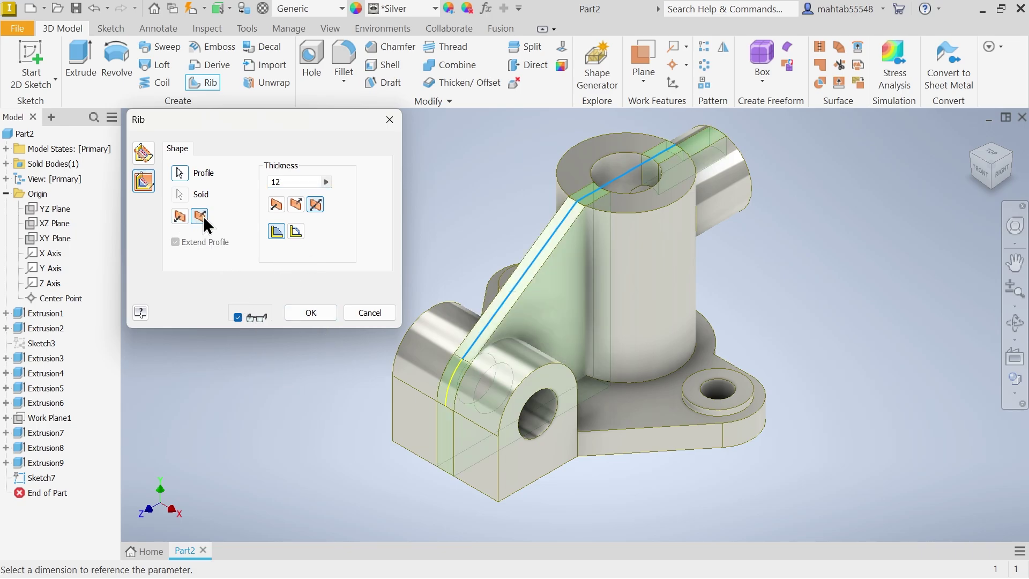
{"action": "left_click", "coordinate": [301, 312]}
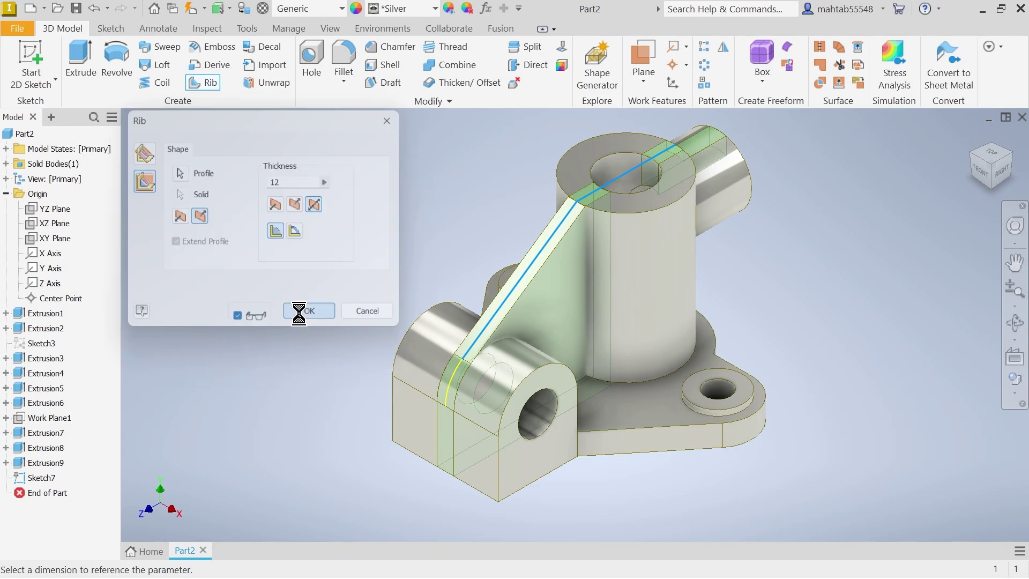
Step: Start a 2 mm fillet on both sides of the rib where it meets the central cylinder and the round-topped block
{"action": "middle_click_drag", "start_coordinate": [349, 326], "coordinate": [307, 324], "text": "shift"}
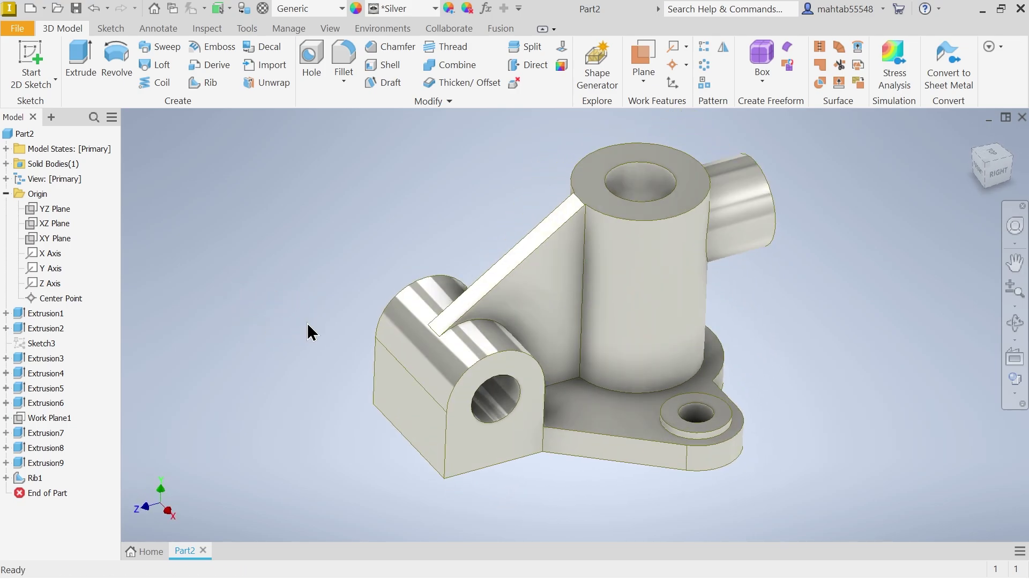
{"action": "left_click", "coordinate": [347, 57]}
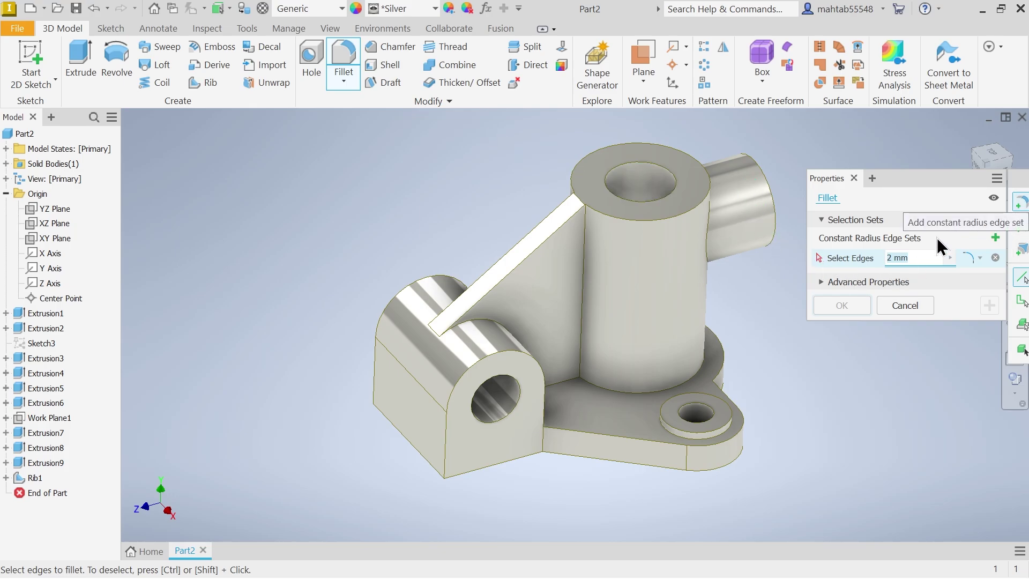
{"action": "left_click", "coordinate": [581, 369]}
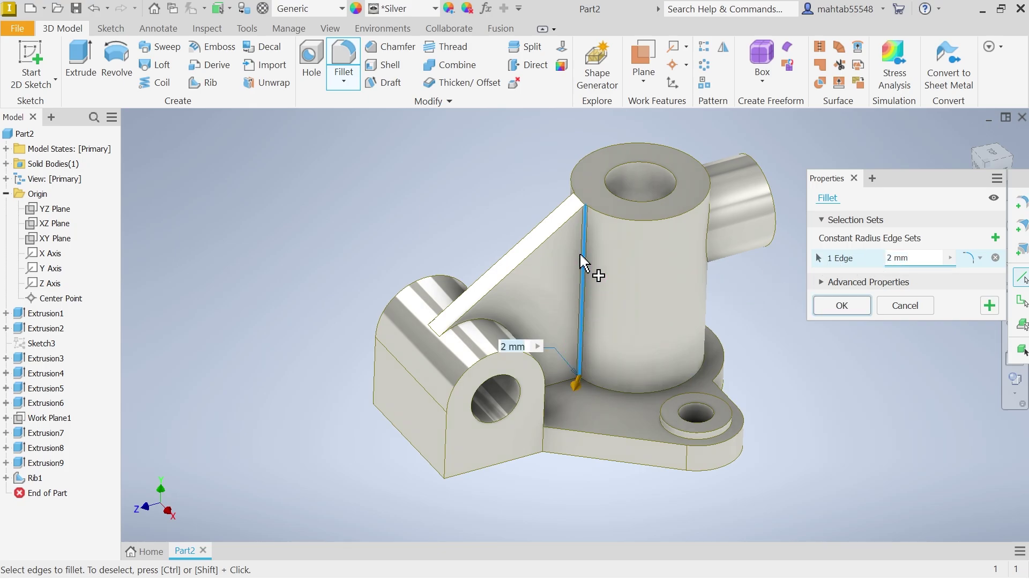
{"action": "left_click", "coordinate": [574, 237]}
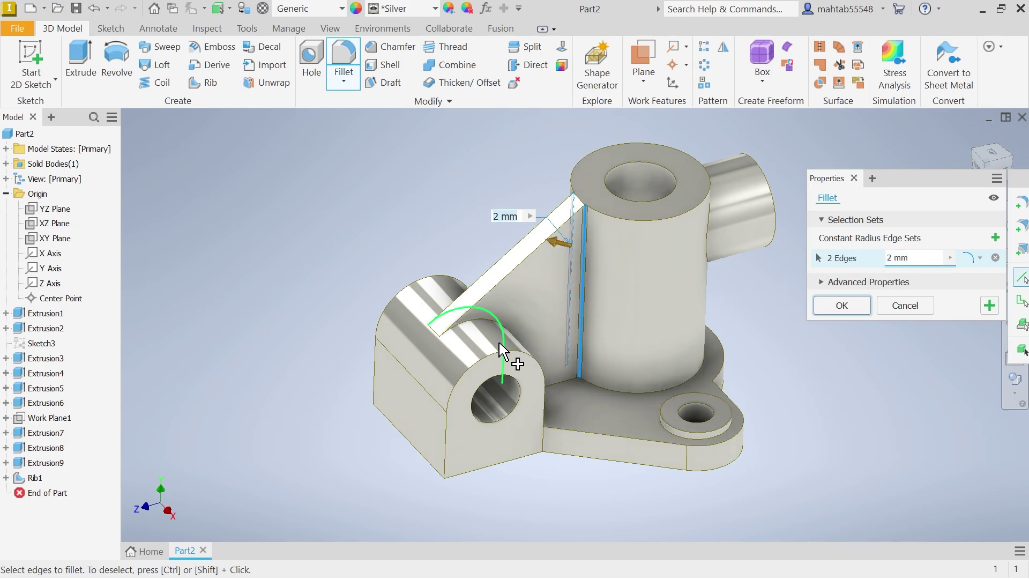
{"action": "left_click", "coordinate": [489, 324]}
{"action": "left_click", "coordinate": [489, 324]}
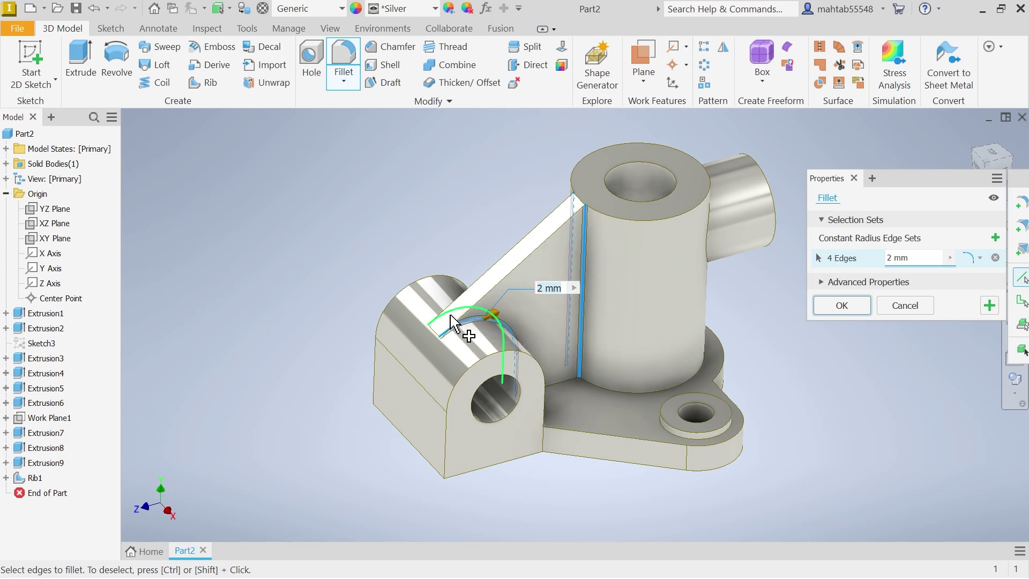
{"action": "left_click", "coordinate": [453, 322]}
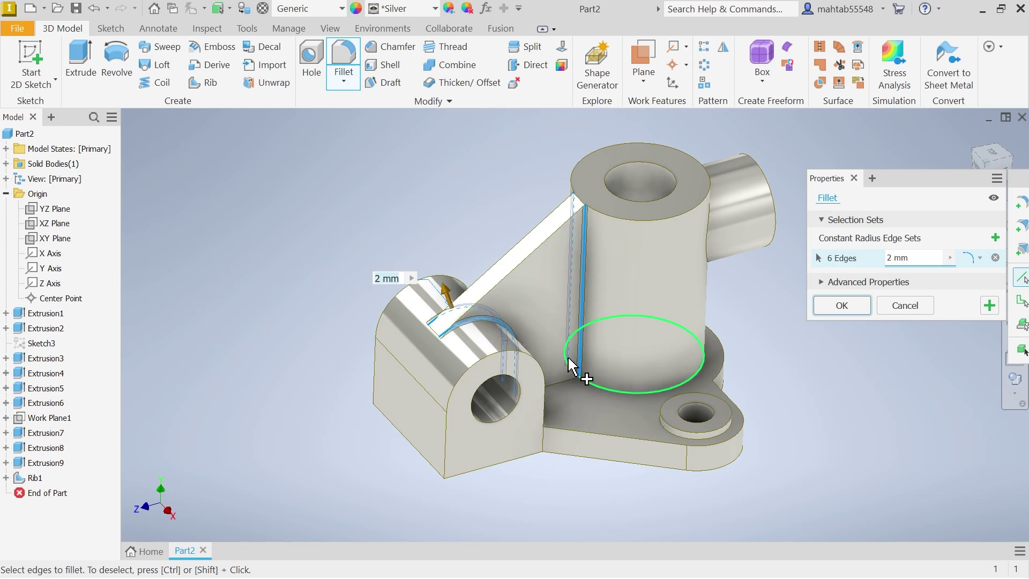
Step: Add the base edges of both hole bosses and the side cylinder's junction to the 2 mm fillet set and apply it
{"action": "left_click", "coordinate": [671, 436]}
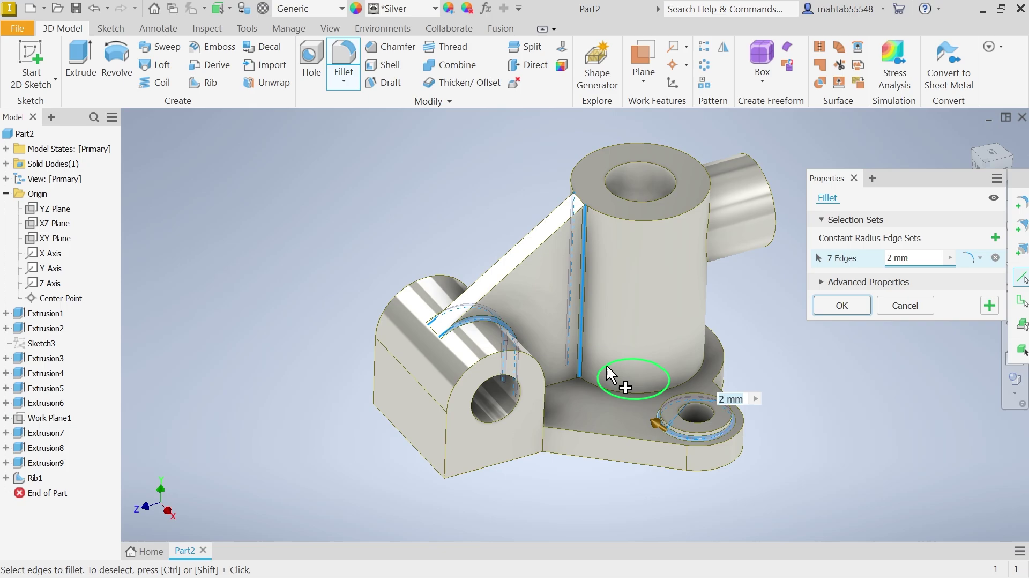
{"action": "left_click", "coordinate": [711, 261]}
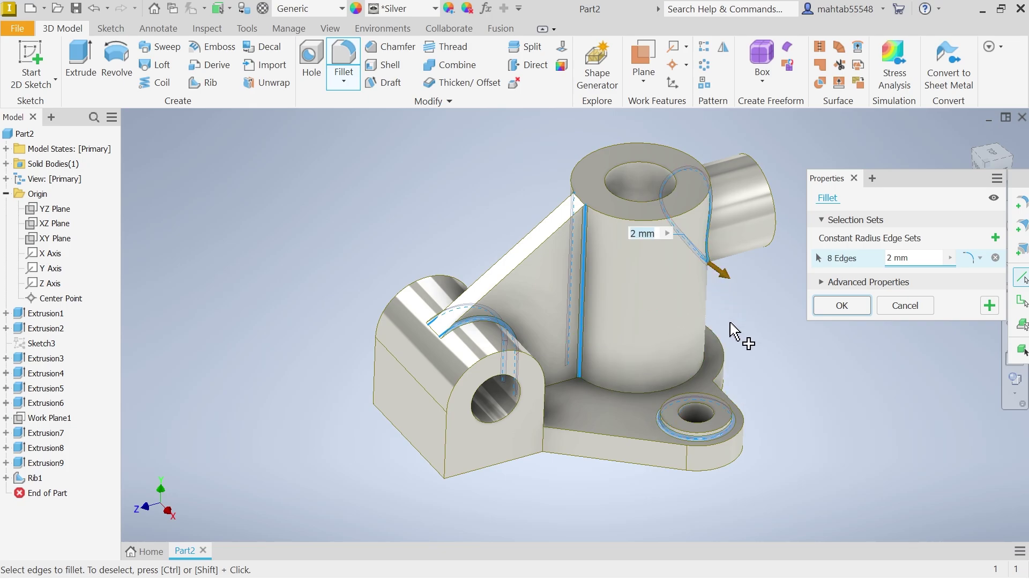
{"action": "middle_click_drag", "start_coordinate": [744, 338], "coordinate": [541, 315], "text": "shift"}
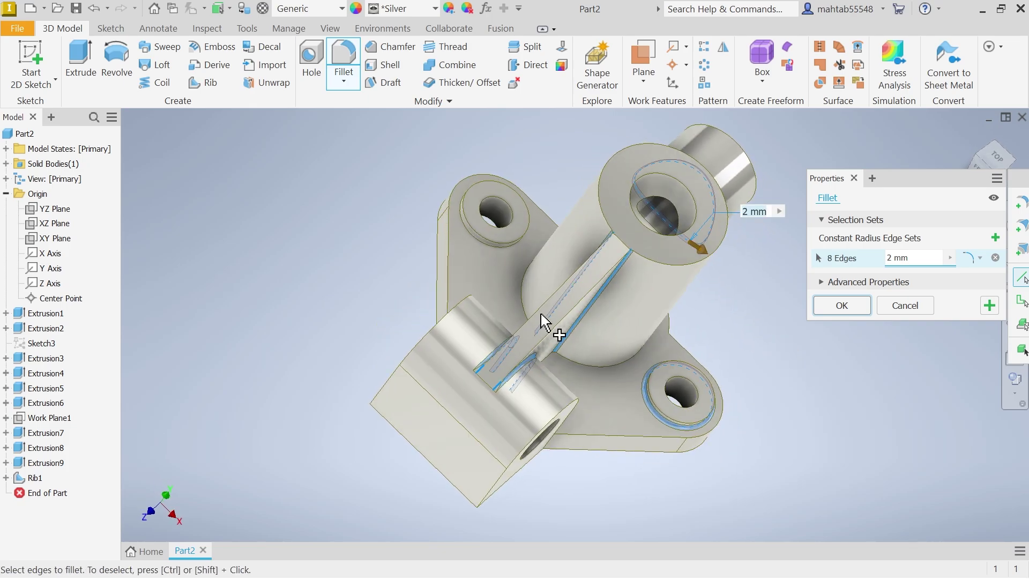
{"action": "left_click", "coordinate": [497, 247]}
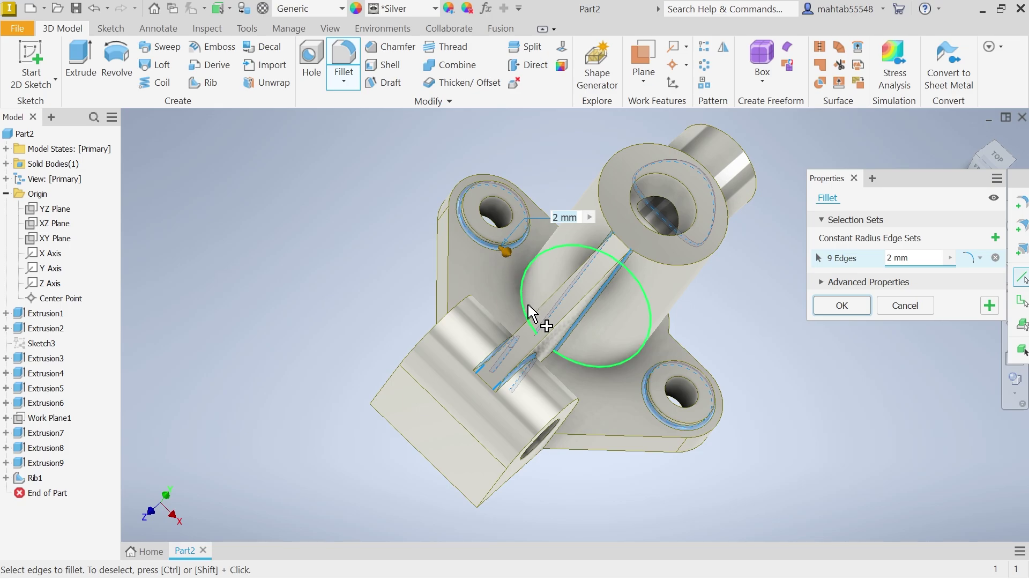
{"action": "left_click", "coordinate": [995, 308]}
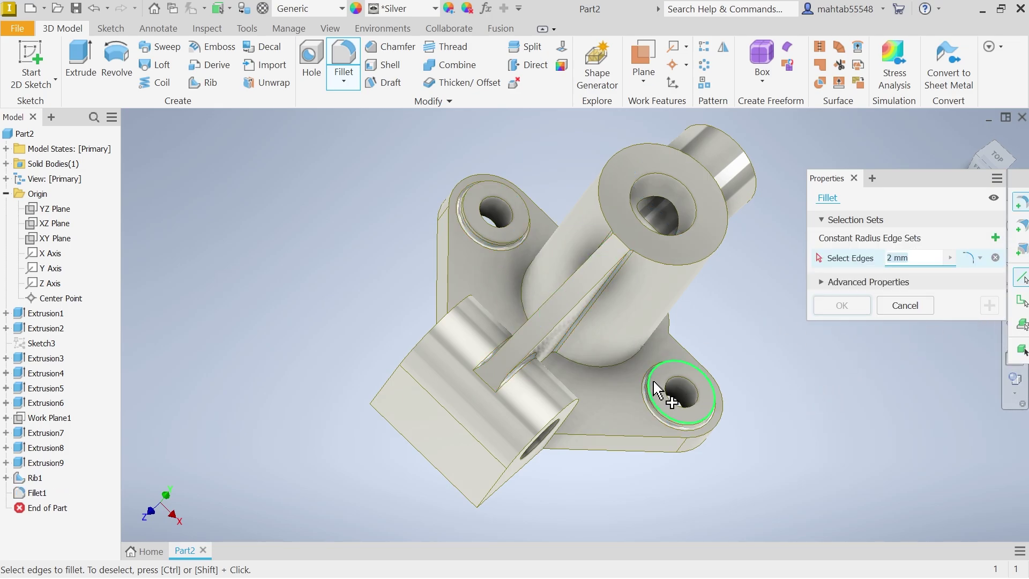
Step: Fillet the edge loop around the central cylinder's base with a 2 mm radius
{"action": "left_click", "coordinate": [609, 370]}
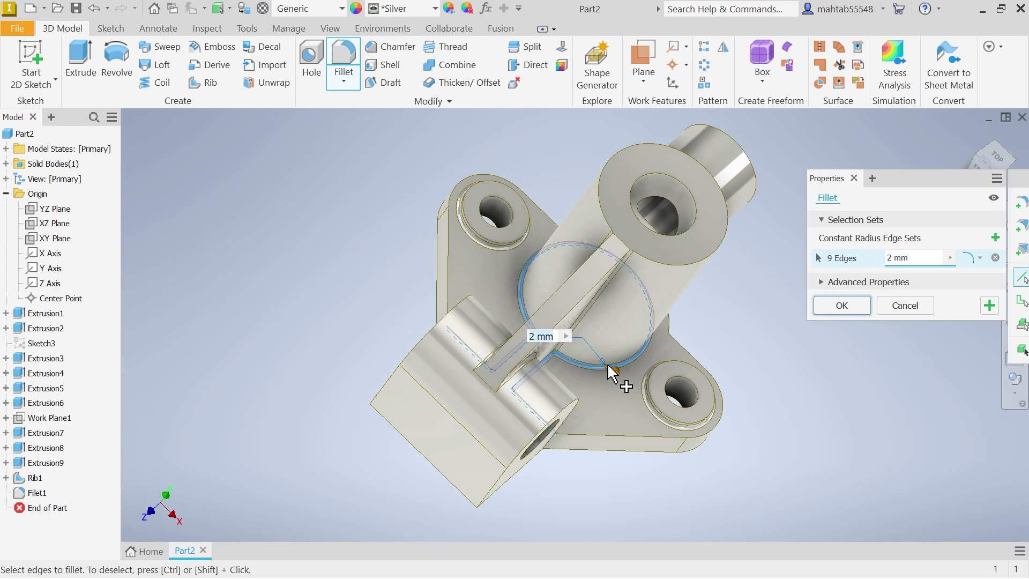
{"action": "middle_click_drag", "start_coordinate": [802, 428], "coordinate": [747, 386], "text": "shift"}
{"action": "left_click", "coordinate": [842, 306]}
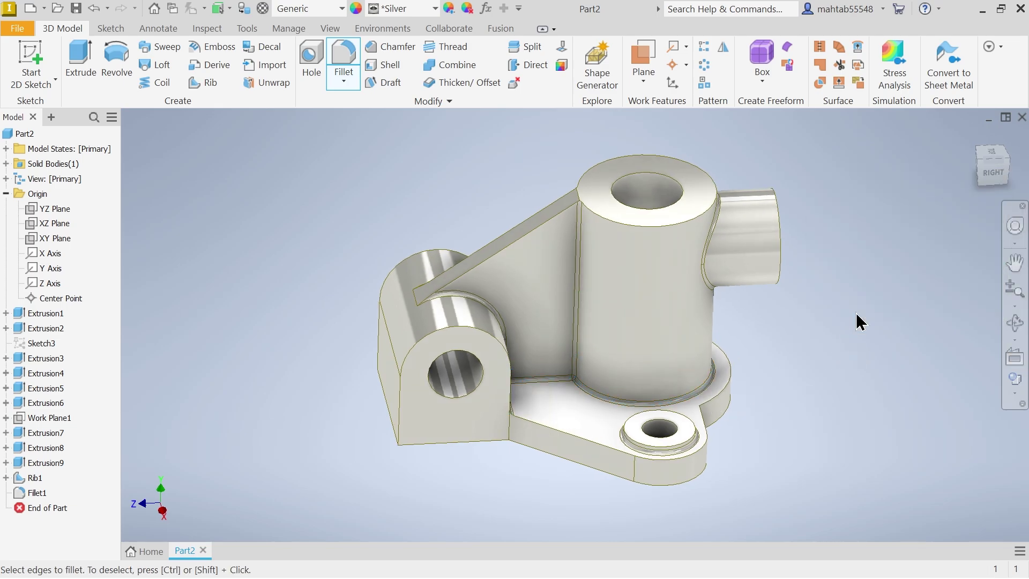
Step: Assign Steel as the part's material and Smooth - Yellow as its appearance
{"action": "left_click", "coordinate": [973, 138]}
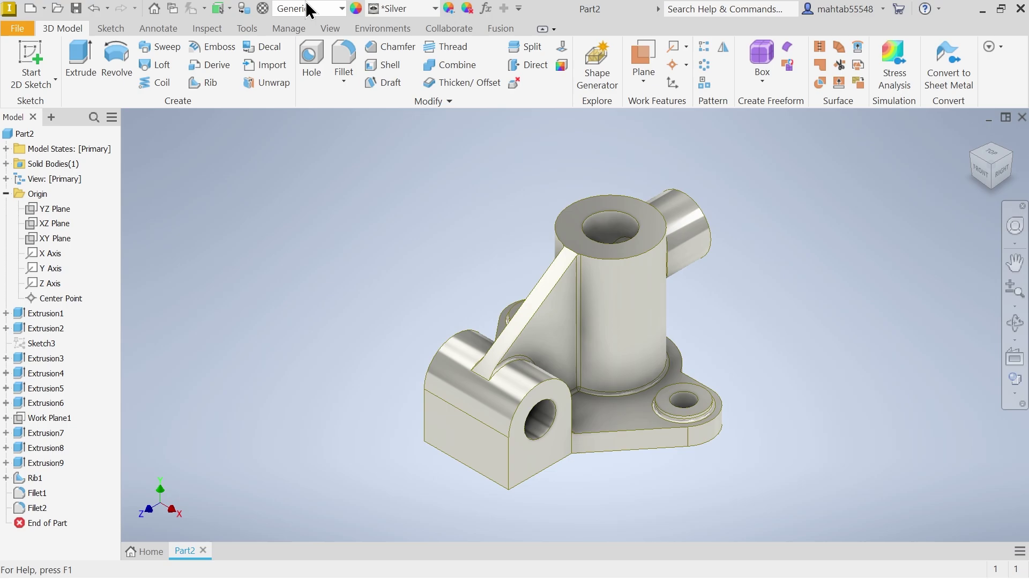
{"action": "left_click", "coordinate": [316, 16]}
{"action": "scroll", "coordinate": [275, 322], "scroll_direction": "down", "scroll_amount": 10}
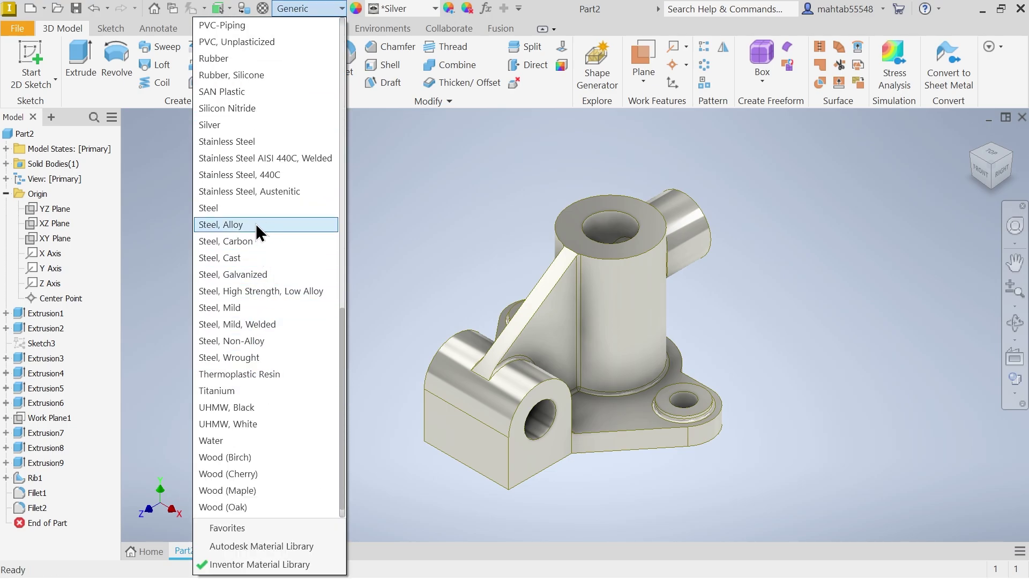
{"action": "left_click", "coordinate": [236, 214]}
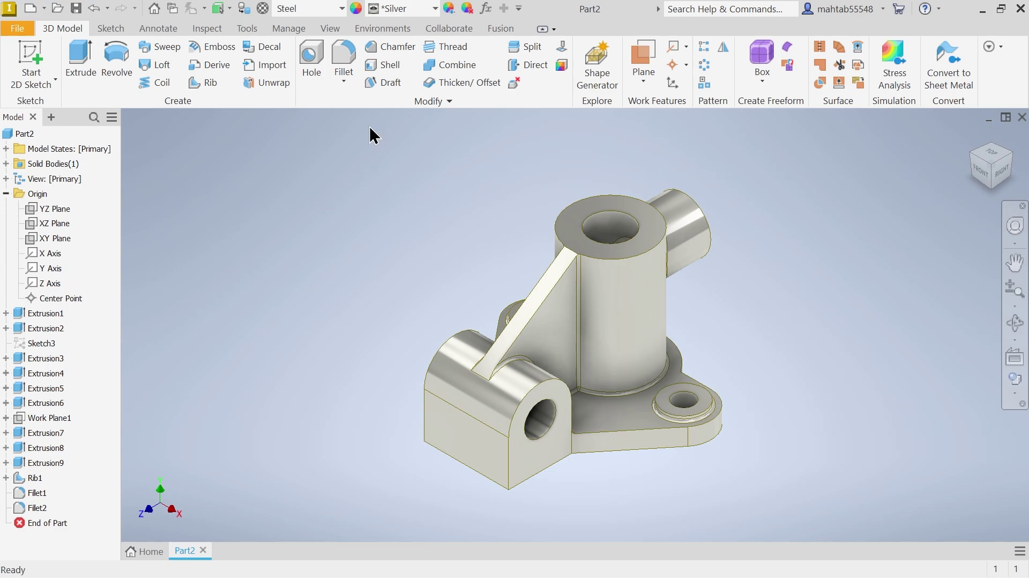
{"action": "left_click", "coordinate": [391, 9]}
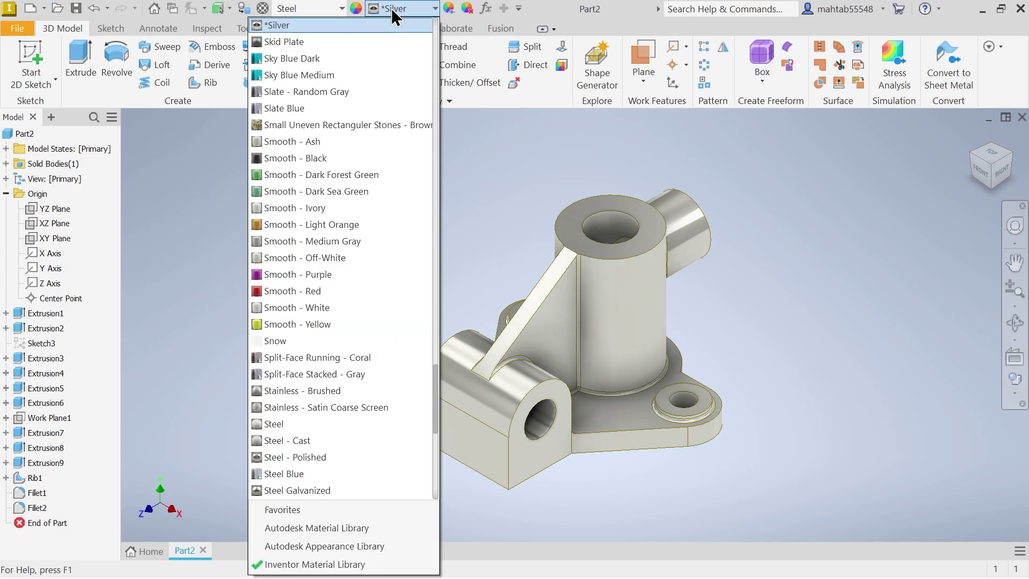
{"action": "left_click", "coordinate": [315, 324]}
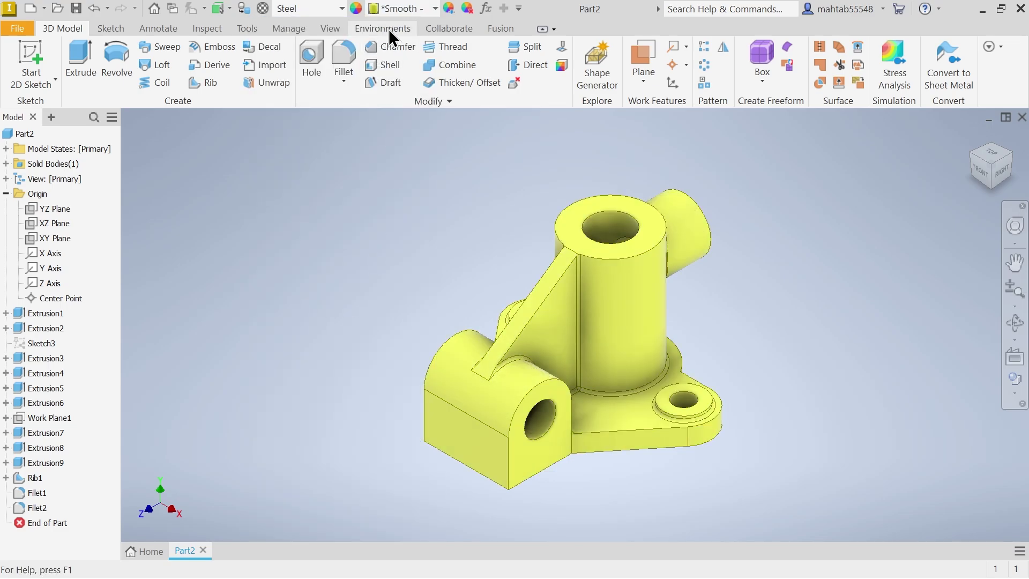
{"action": "scroll", "coordinate": [713, 386], "scroll_direction": "down", "scroll_amount": 1}
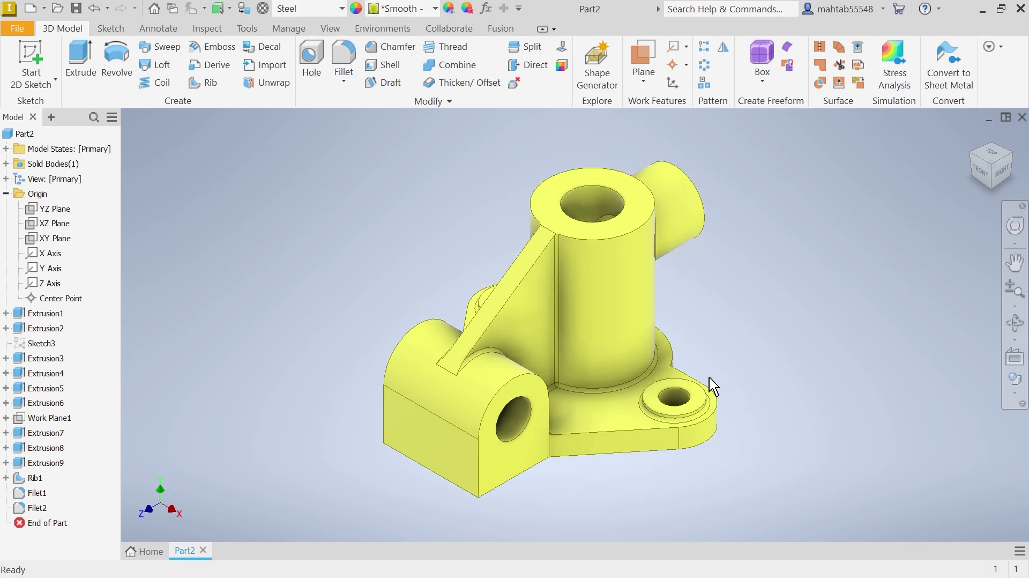